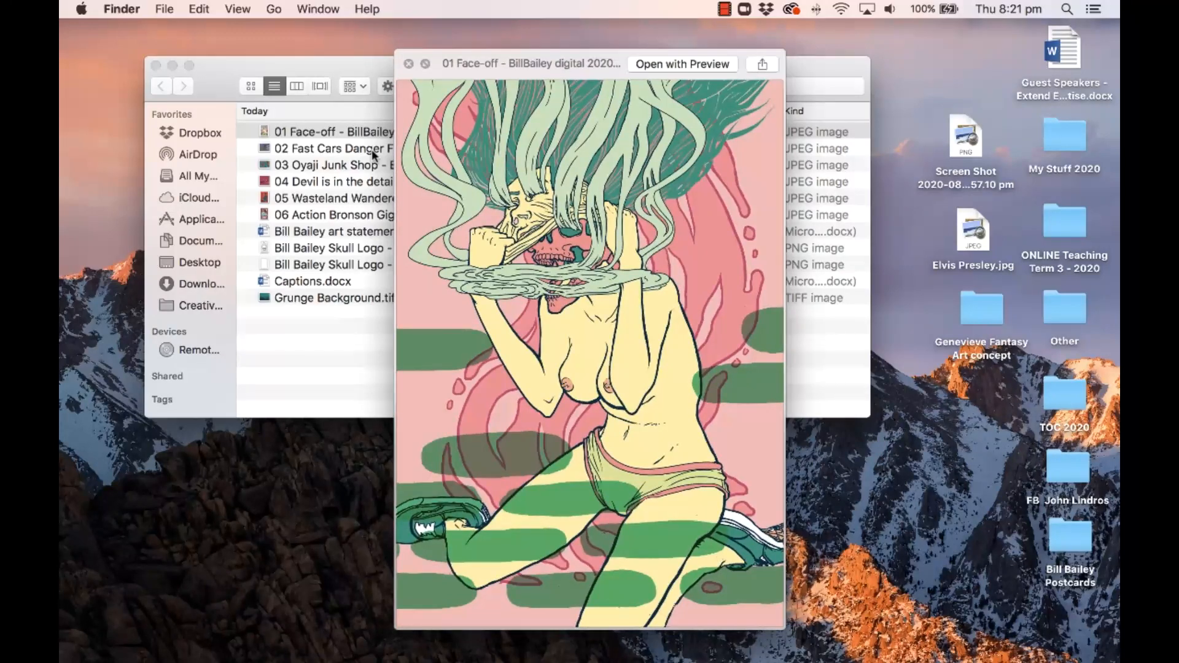
Step: Preview the artwork images, the art statement and the Captions document in Finder
key("space")
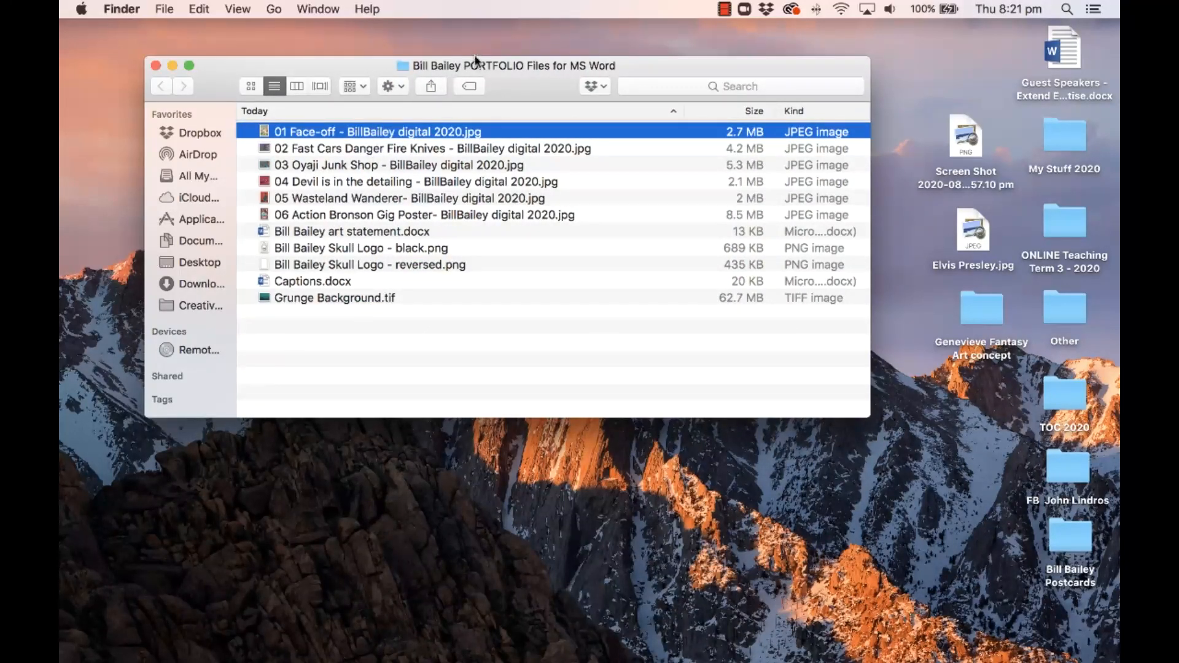
key("space")
key("Down")
key("Down")
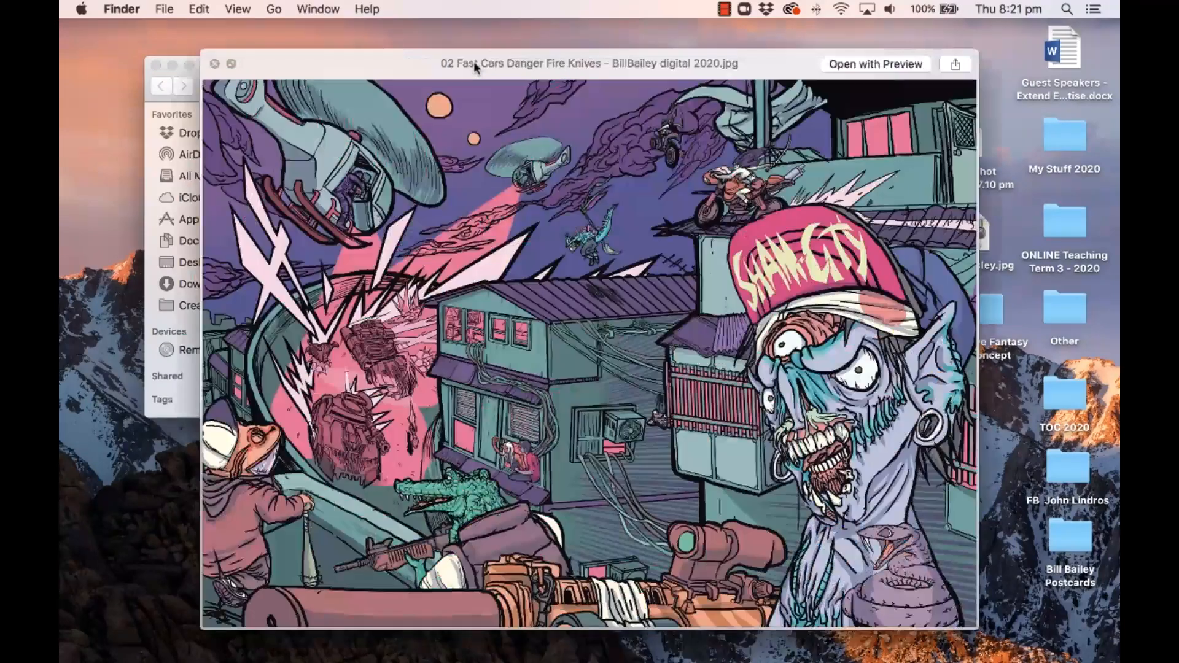
key("Down")
key("Down")
key("space")
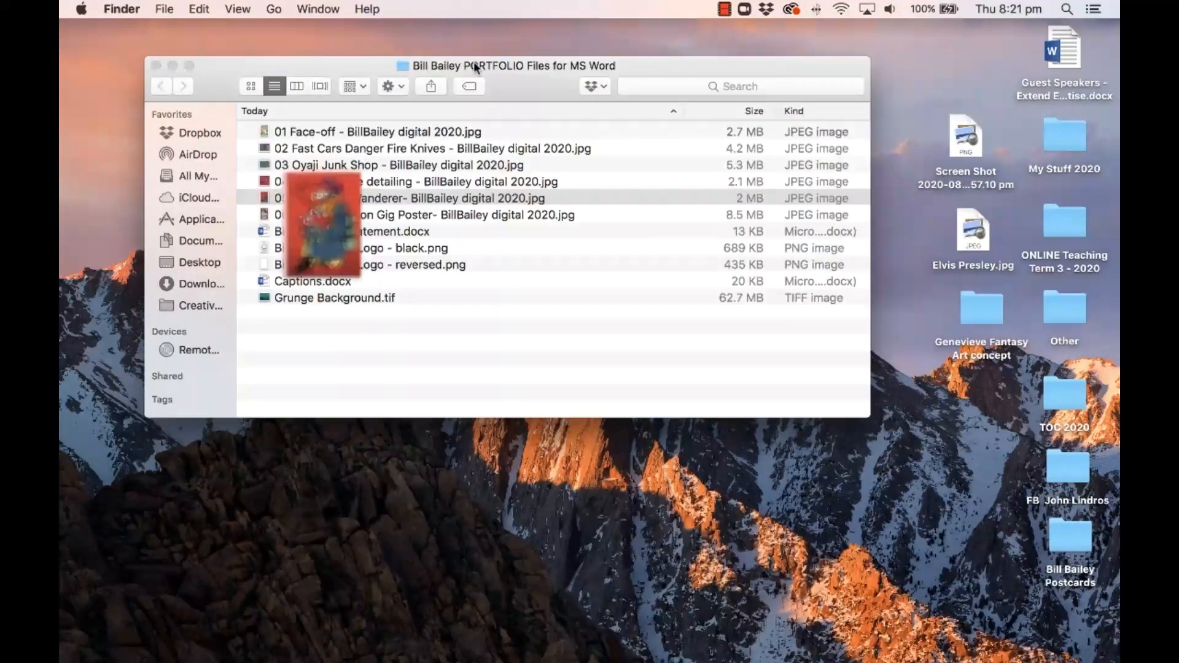
left_click(345, 231)
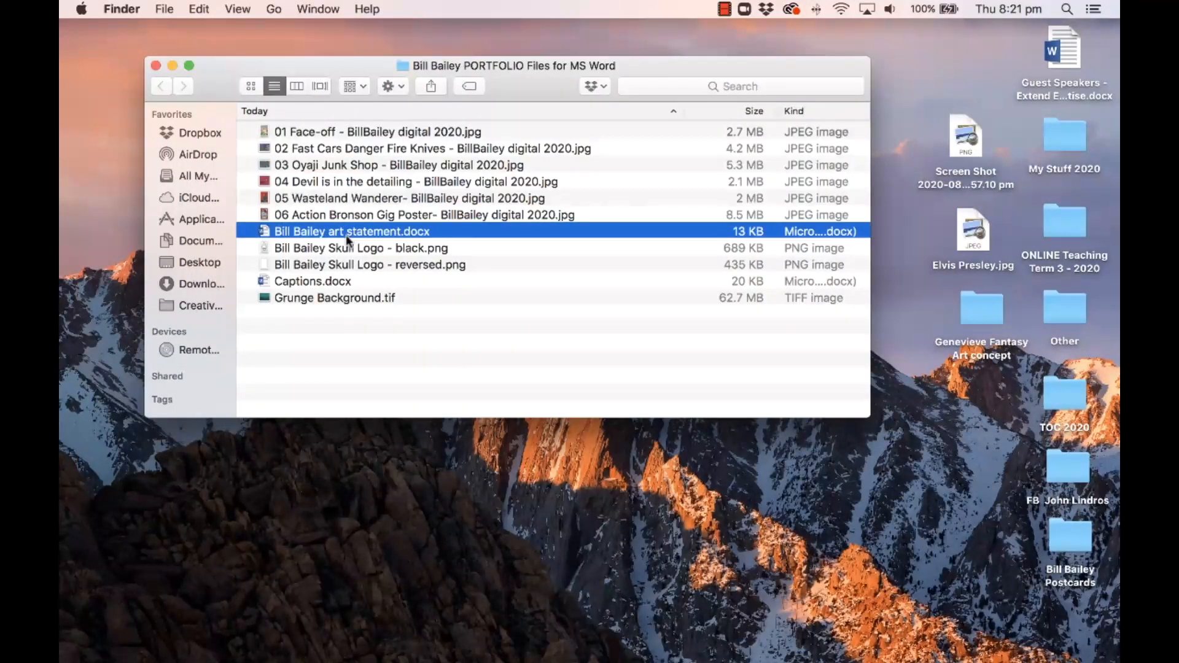
key("space")
key("space")
left_click(317, 281)
key("space")
key("space")
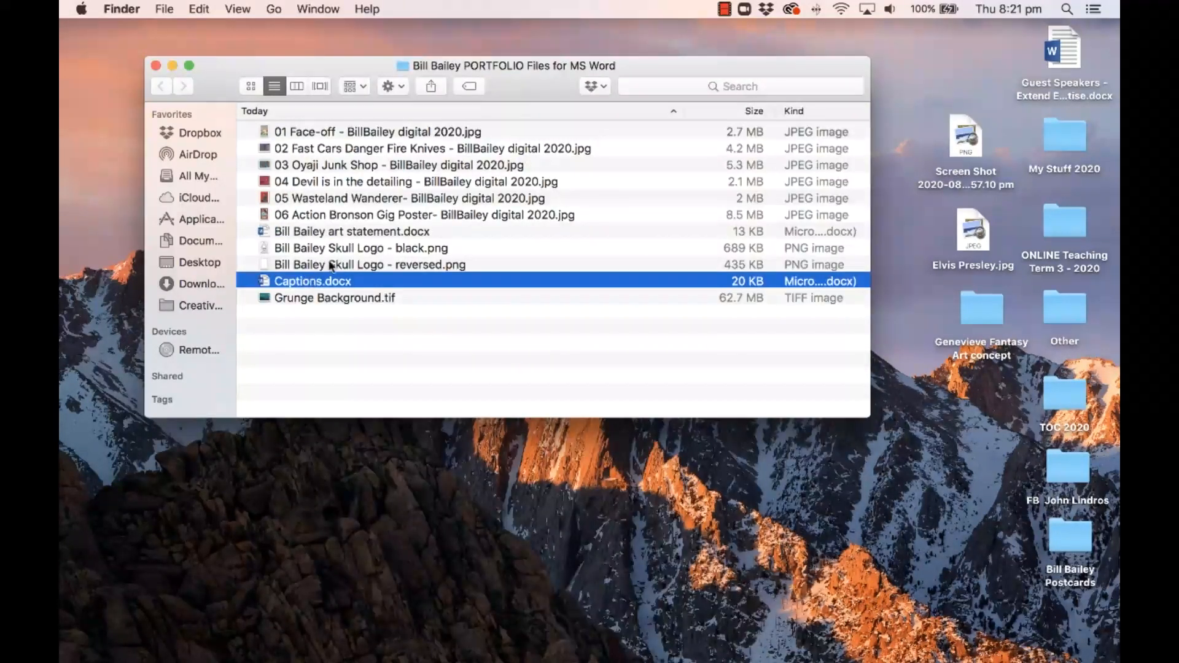
left_click(352, 253)
key("space")
key("space")
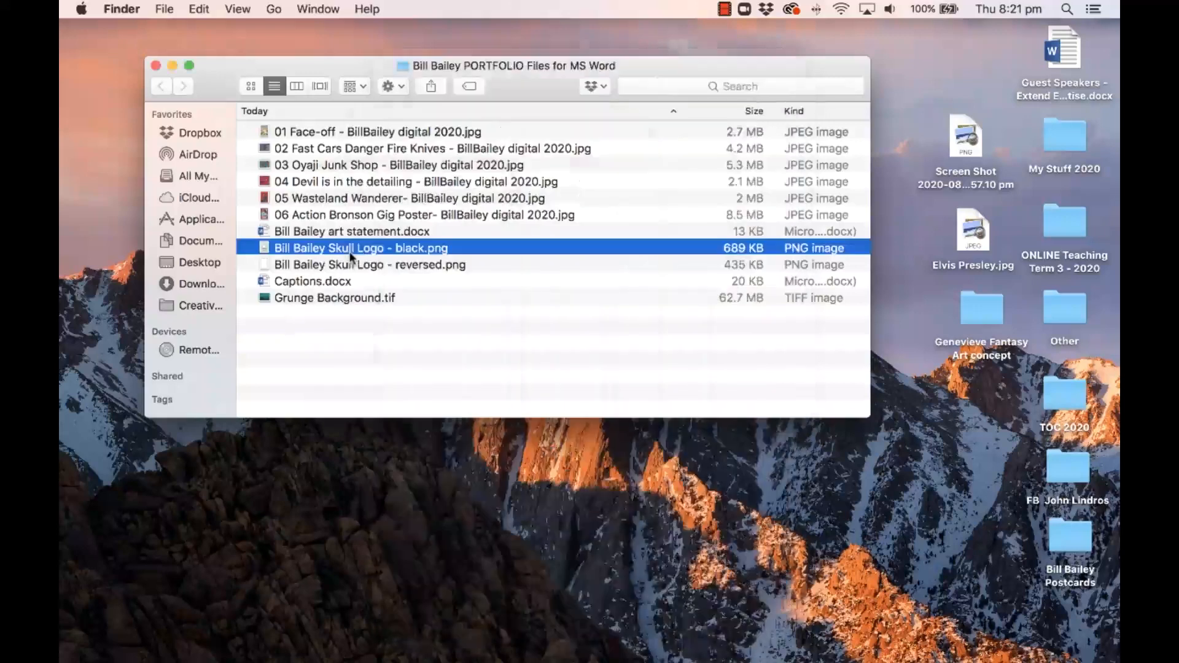
Step: Start a new blank Word document at 67% zoom and add a blank page
mouse_move(494, 651)
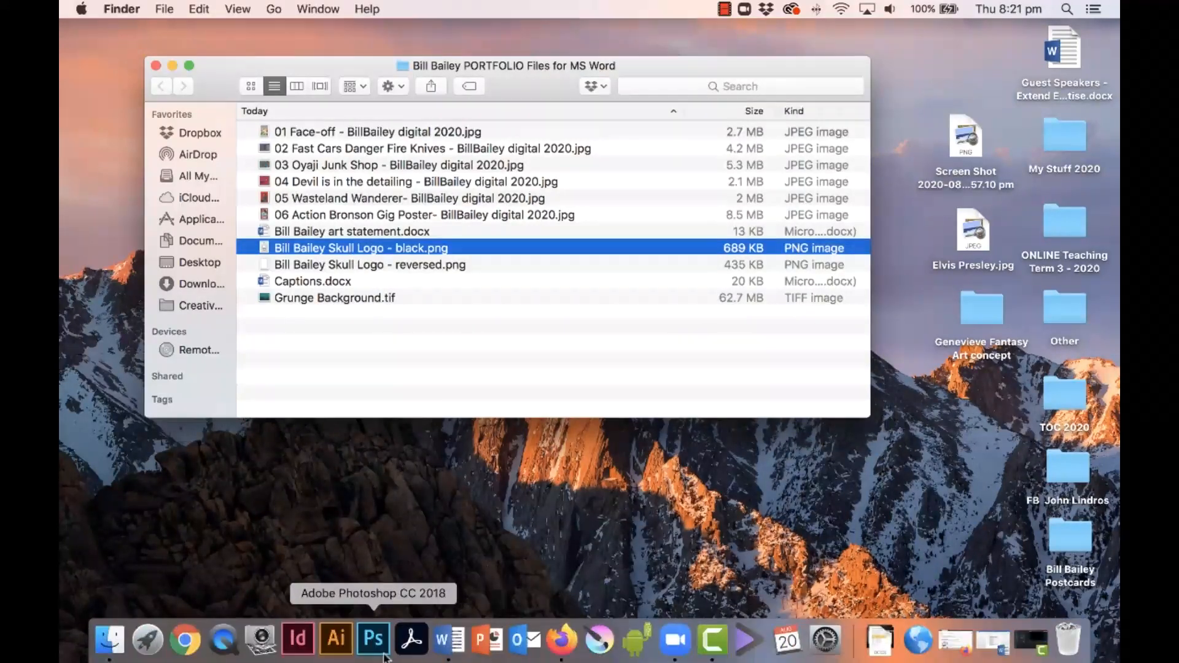
left_click(440, 642)
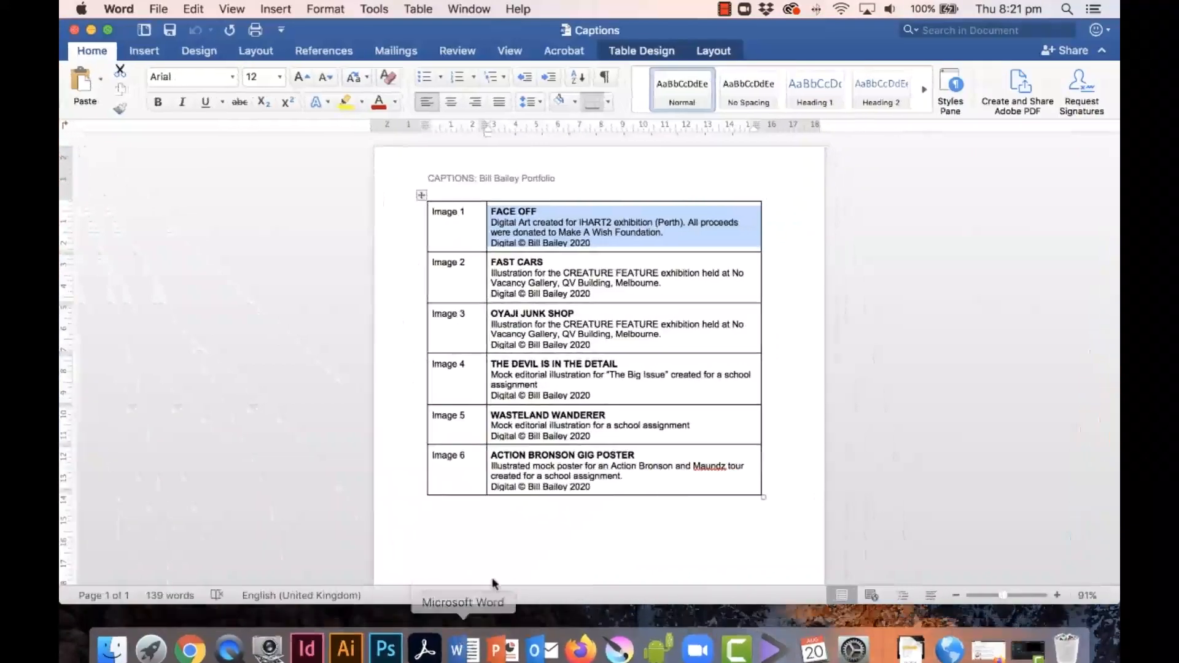
left_click(157, 8)
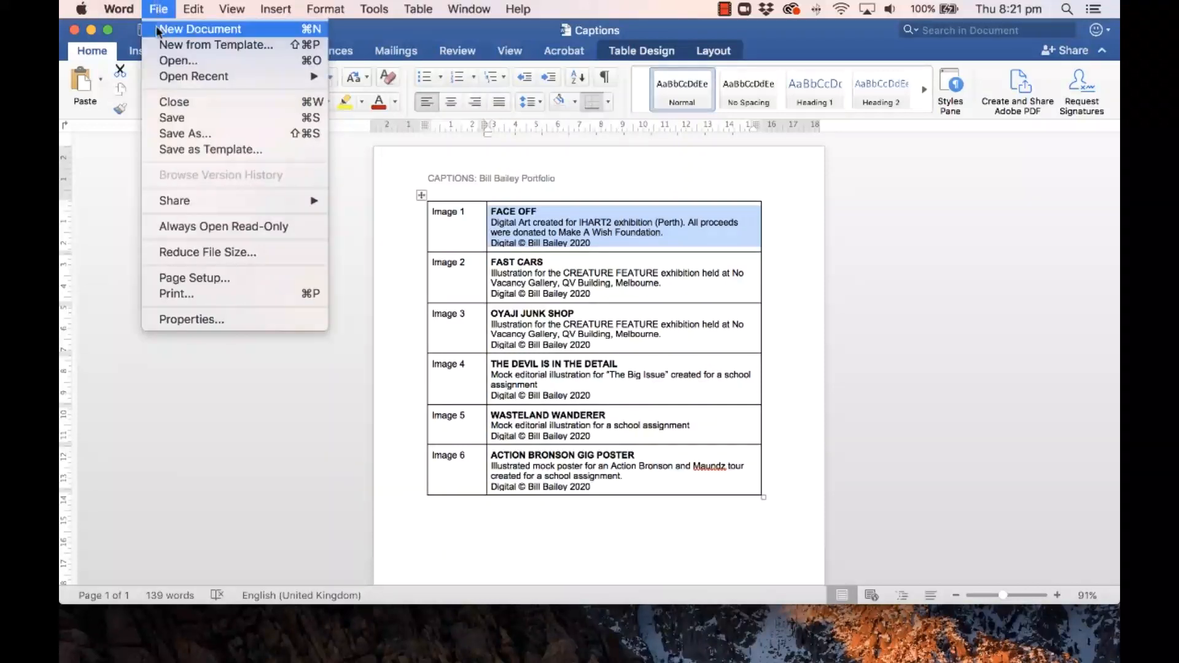
left_click(185, 29)
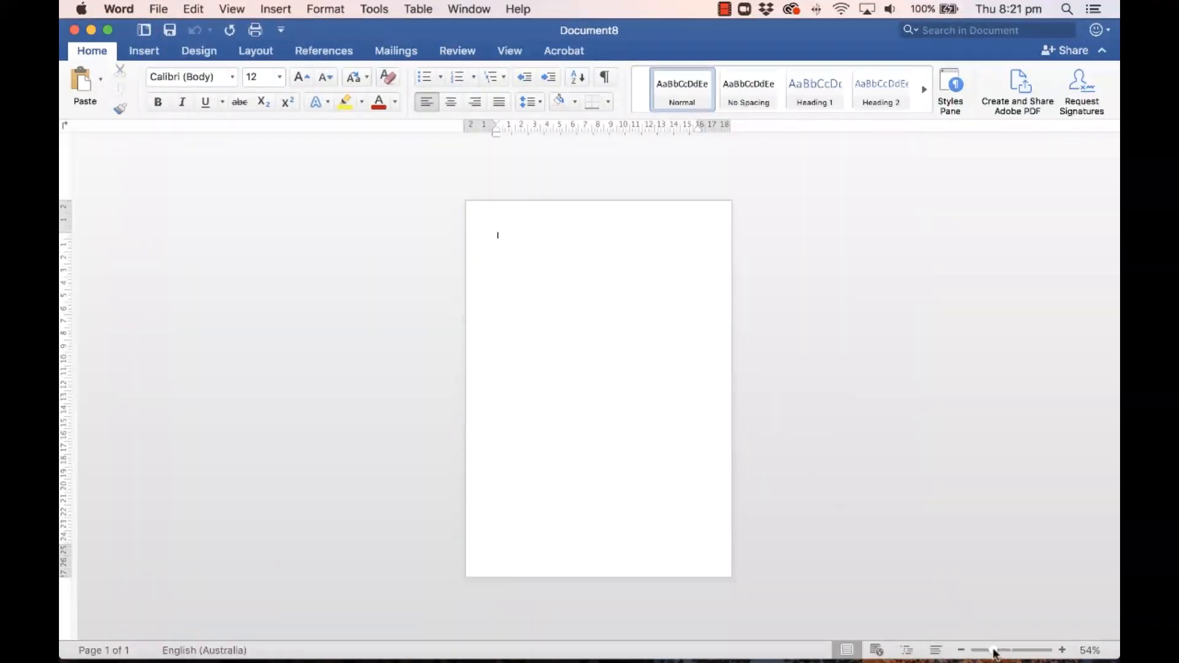
left_click_drag(995, 652, 1000, 654)
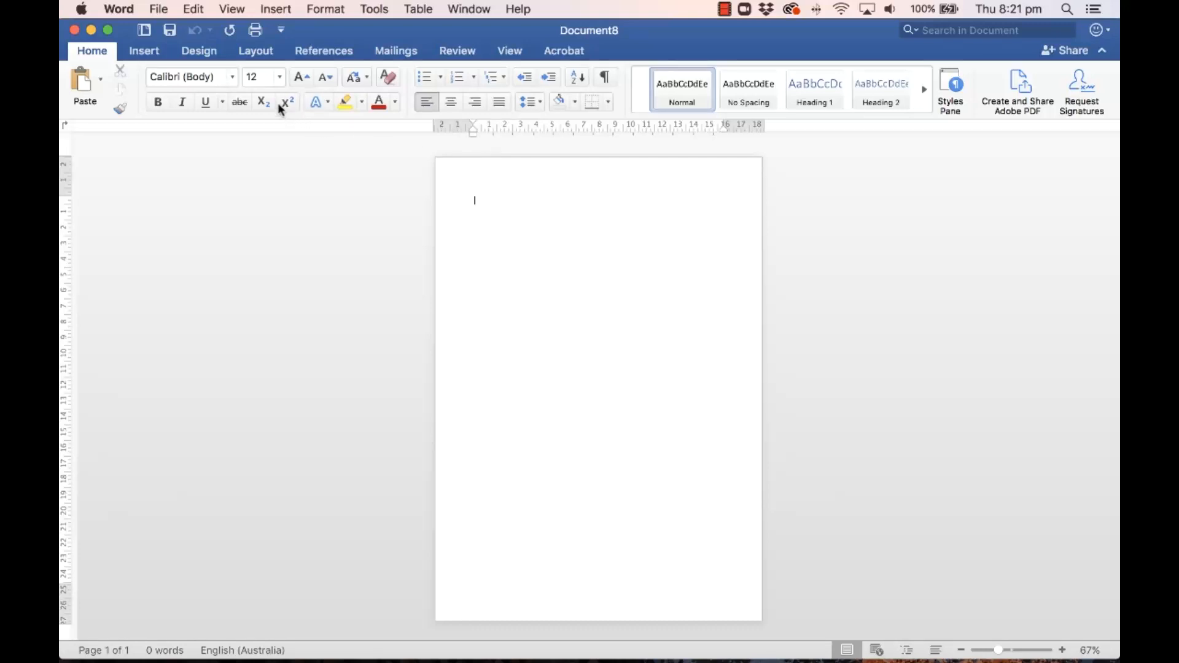
left_click(142, 51)
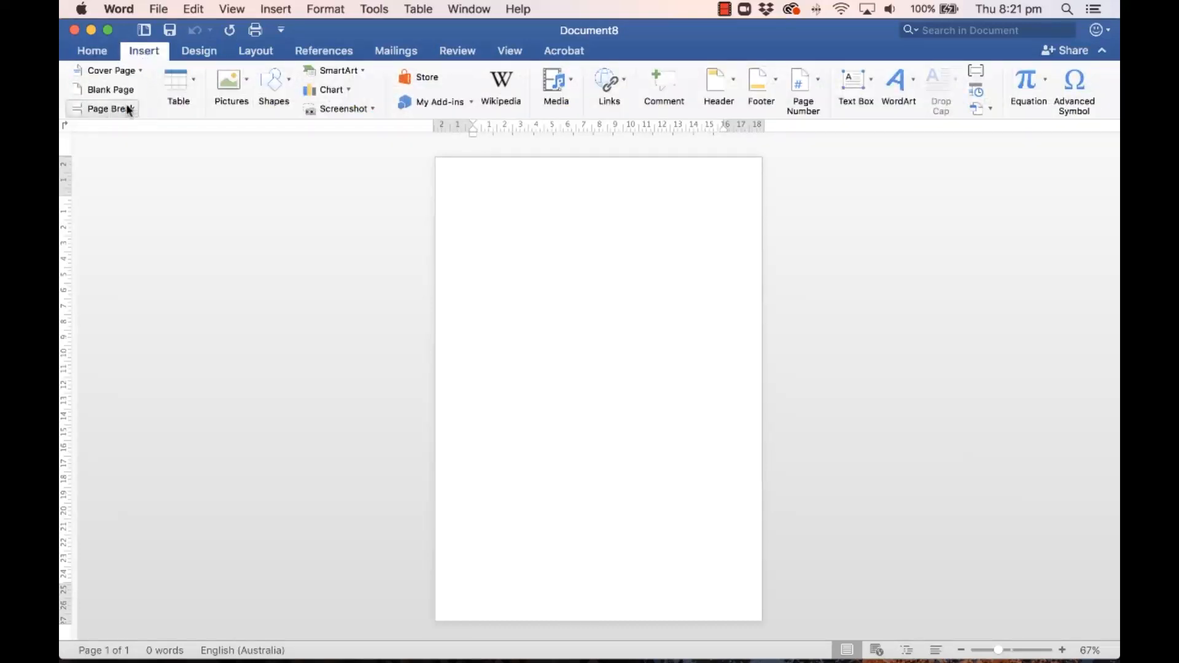
left_click(112, 90)
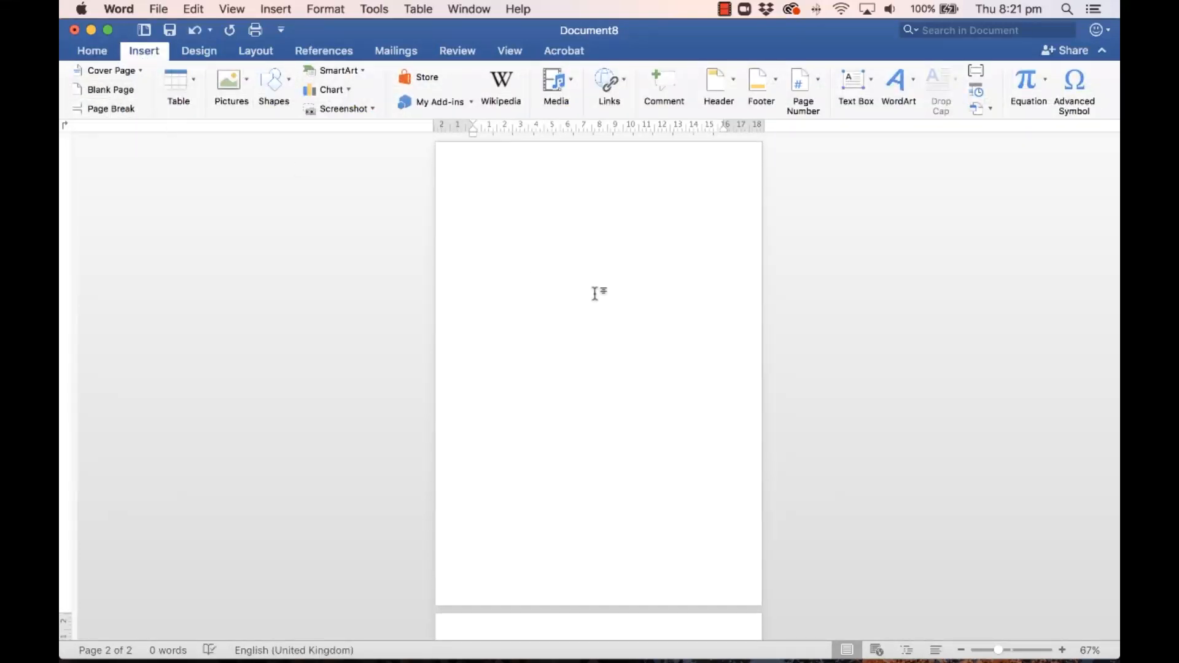
left_click(545, 228)
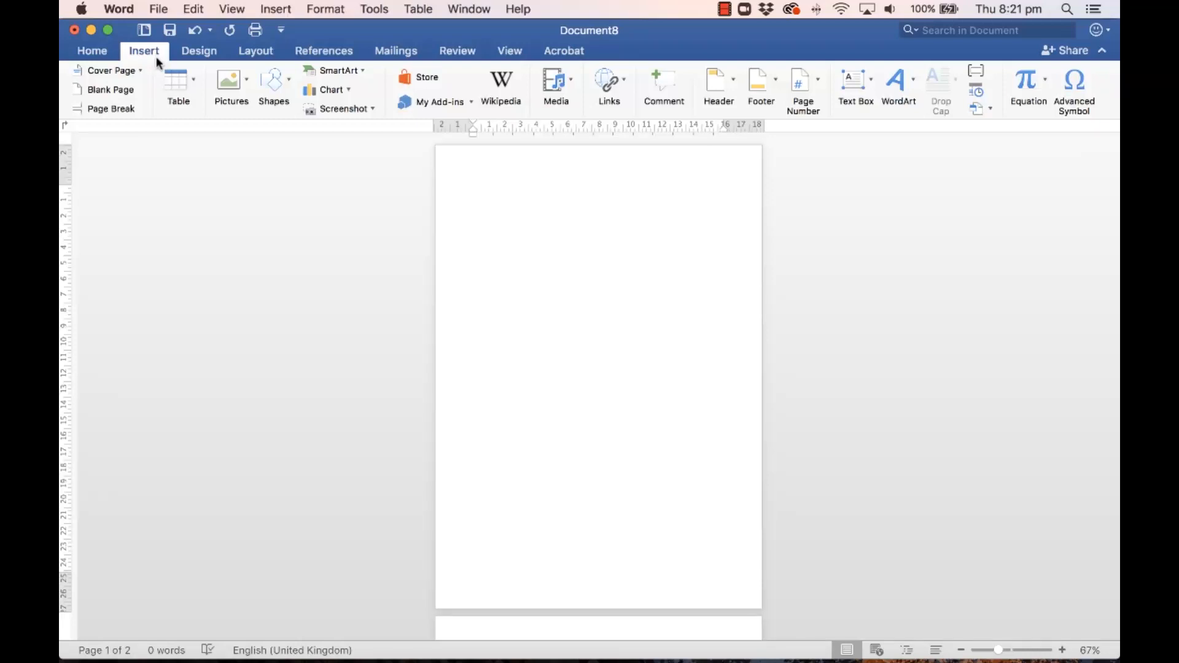
Step: Insert the black skull logo image from a file
left_click(229, 80)
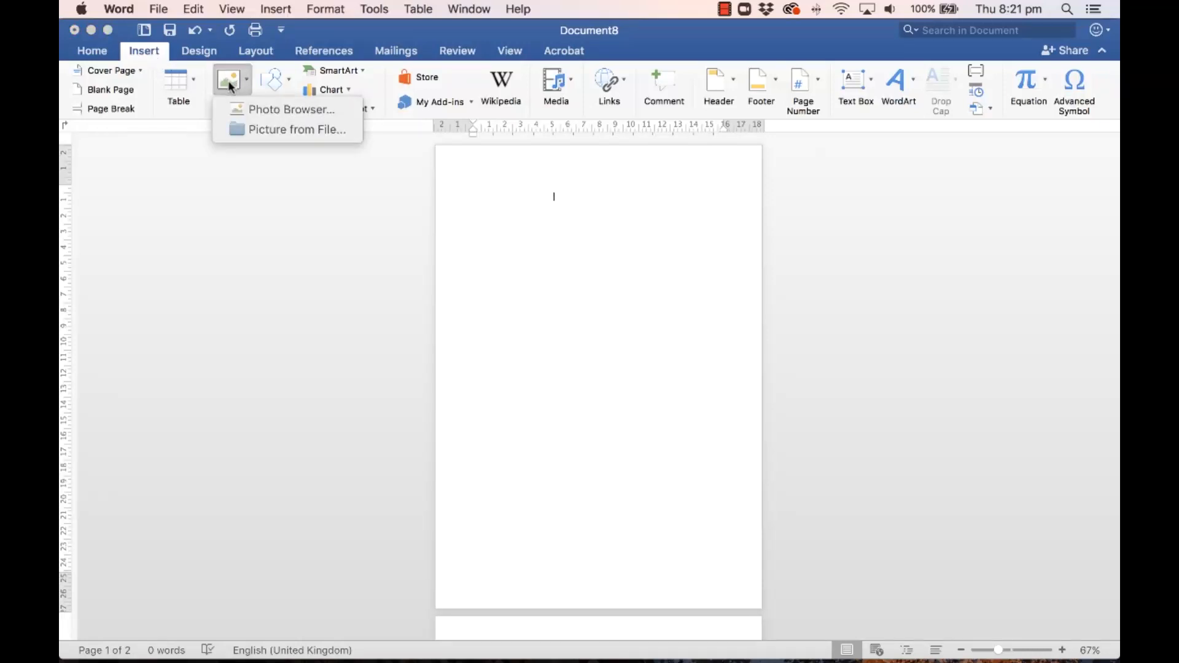
left_click(277, 130)
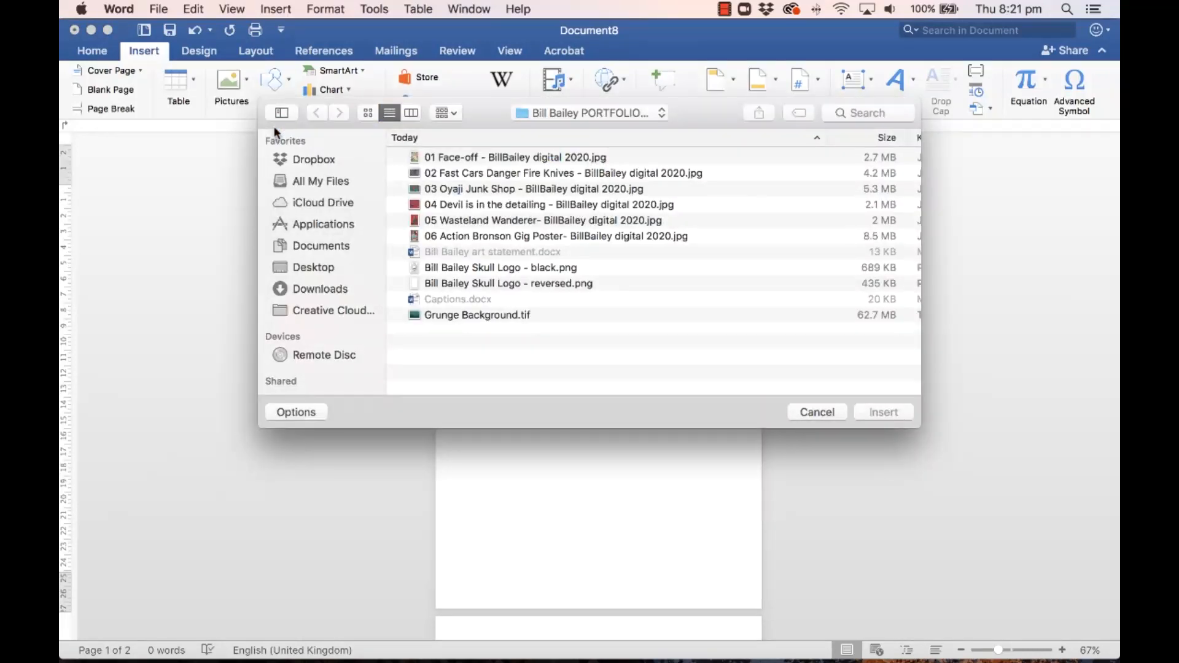
left_click(550, 270)
left_click(835, 409)
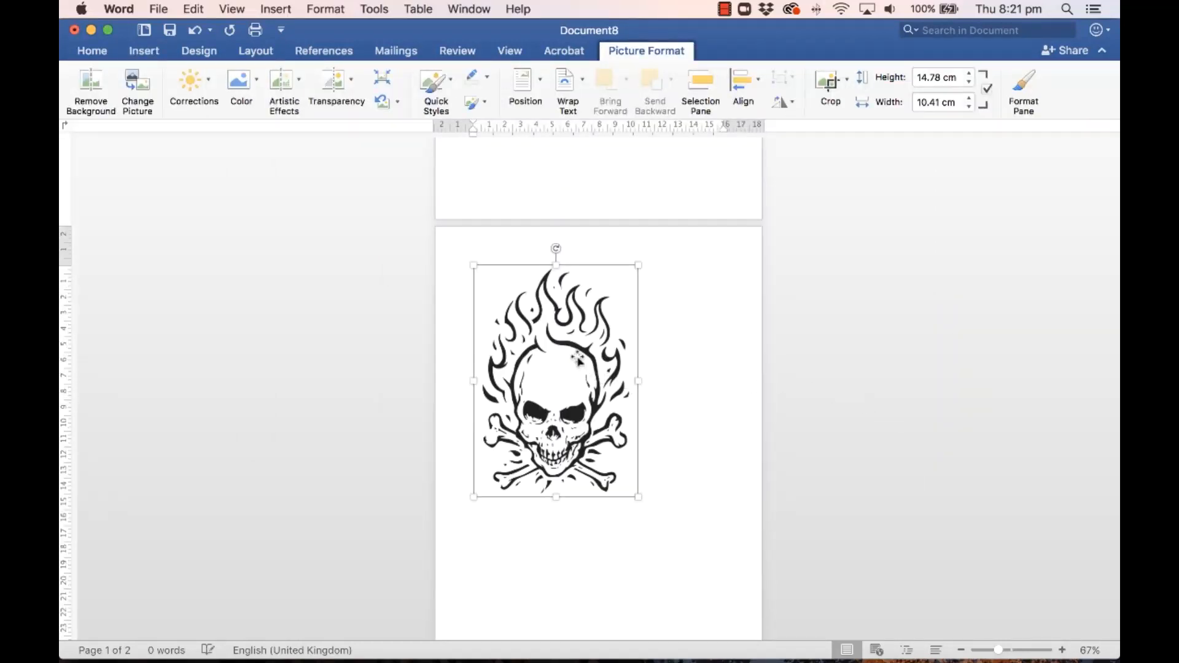
Step: Move the skull picture to the top of page 1, then return to 81% zoom
left_click_drag(578, 359, 605, 203)
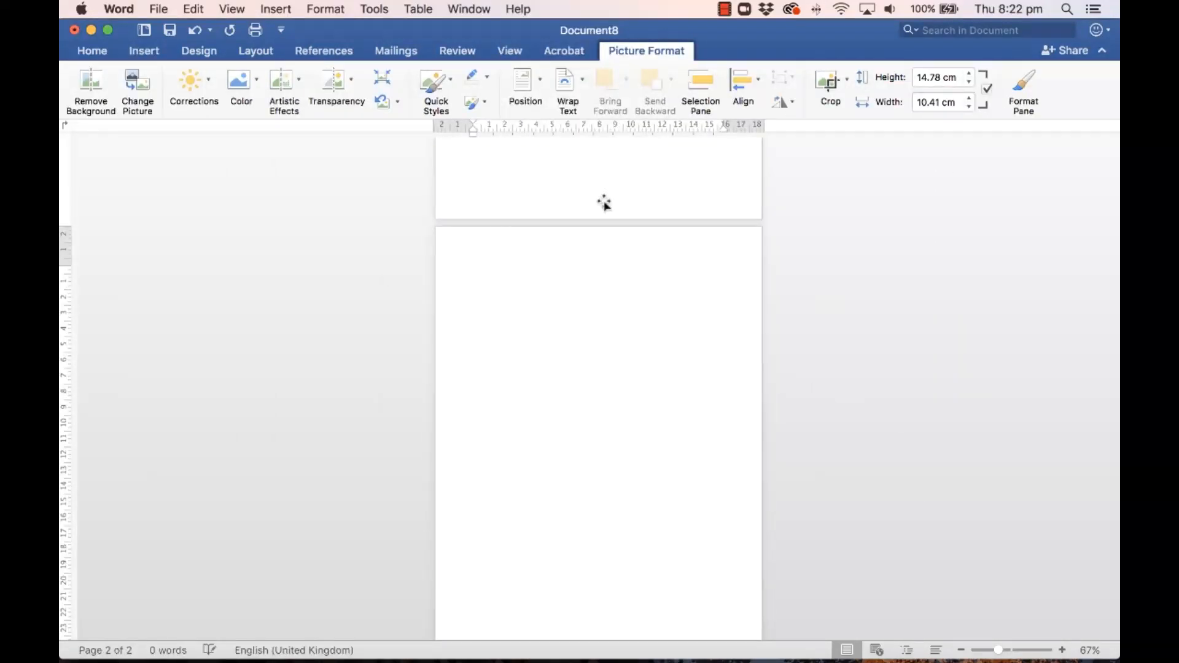
scroll(661, 263, "up", 8)
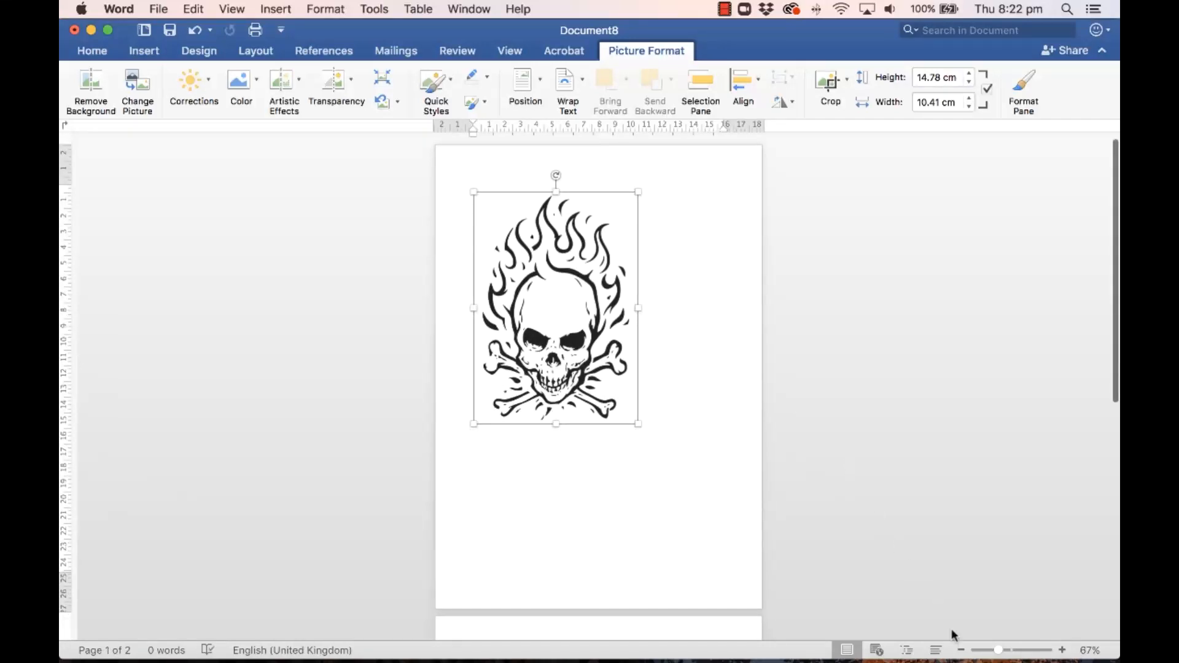
left_click(991, 653)
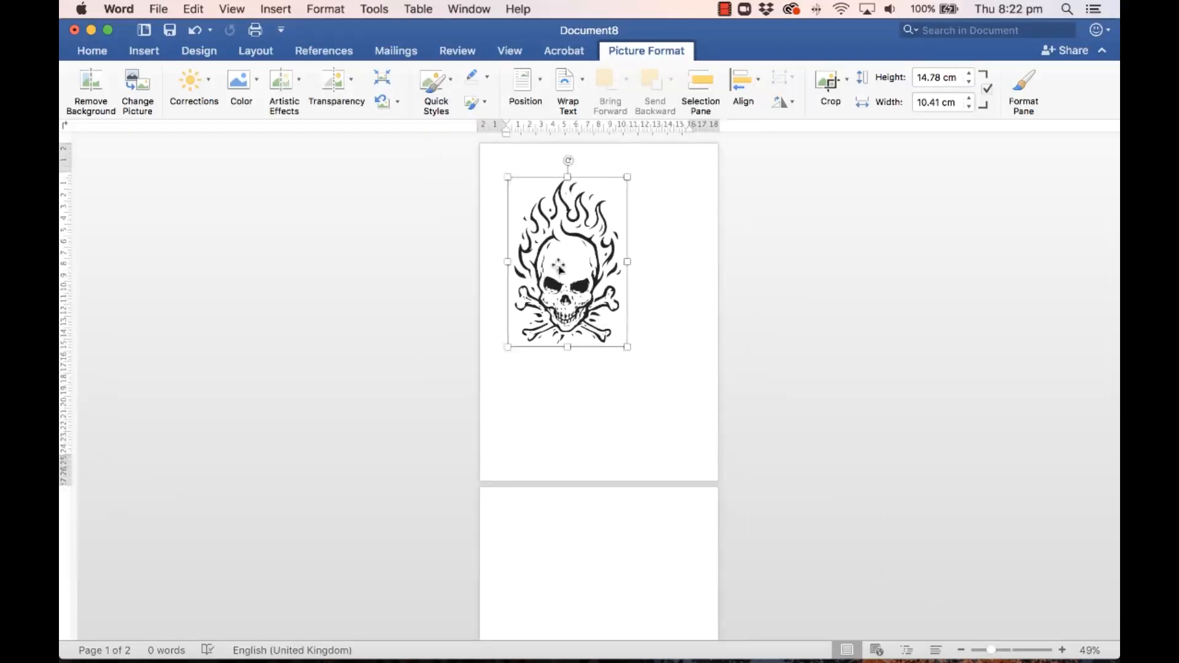
left_click_drag(559, 269, 572, 558)
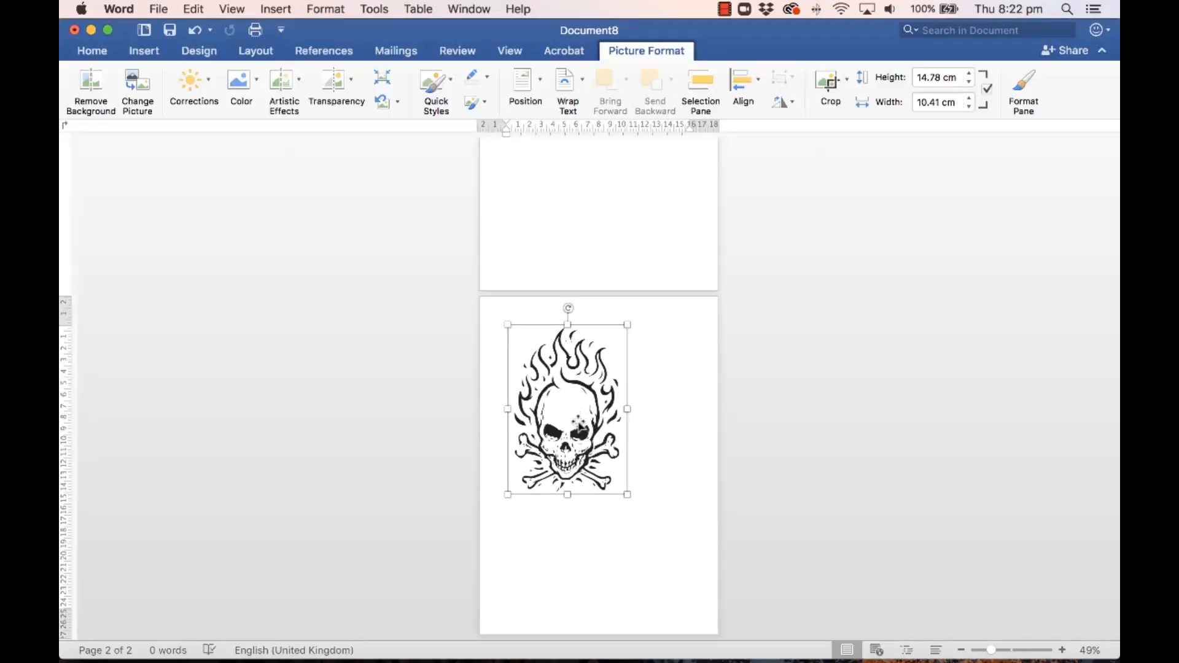
left_click_drag(580, 424, 600, 200)
left_click_drag(993, 650, 986, 650)
left_click_drag(588, 494, 602, 282)
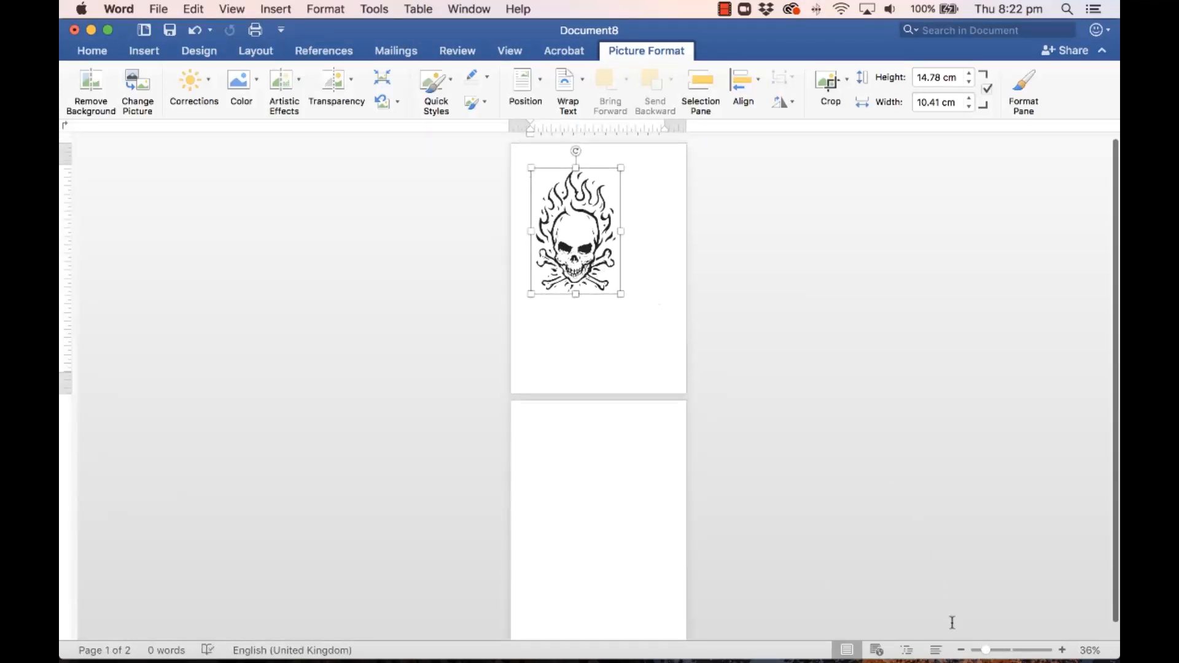
left_click_drag(986, 650, 1005, 649)
left_click_drag(539, 381, 566, 356)
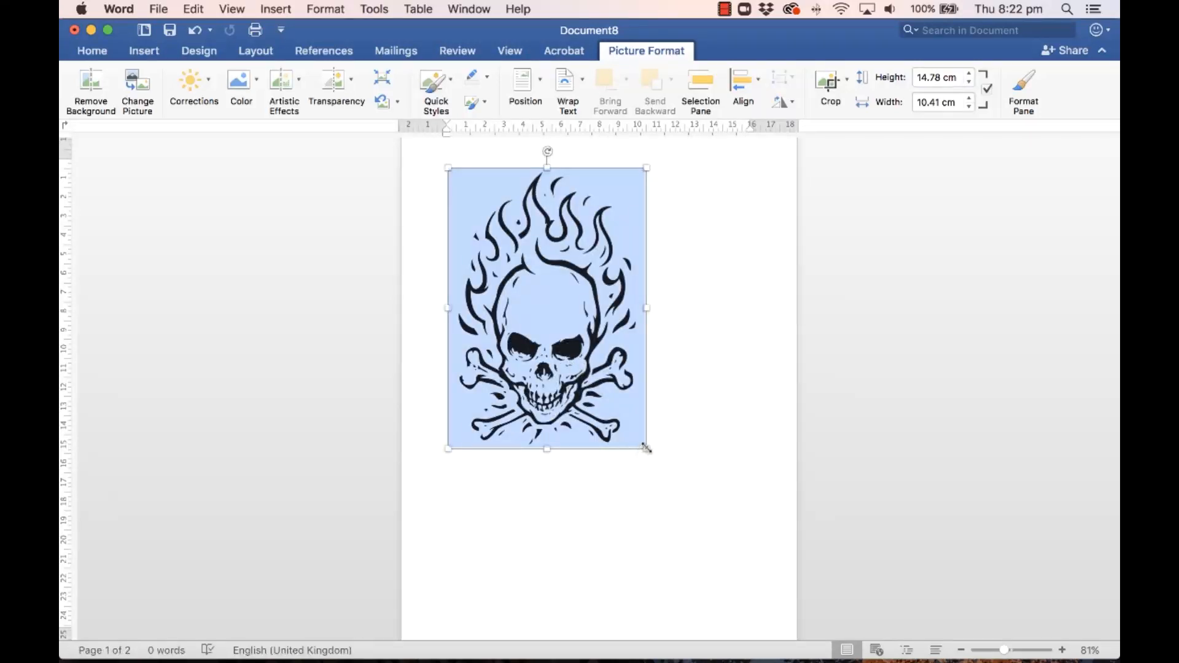
Step: Shrink the skull picture to 9.15 × 6.44 cm and shift it right
left_click_drag(641, 444, 571, 342)
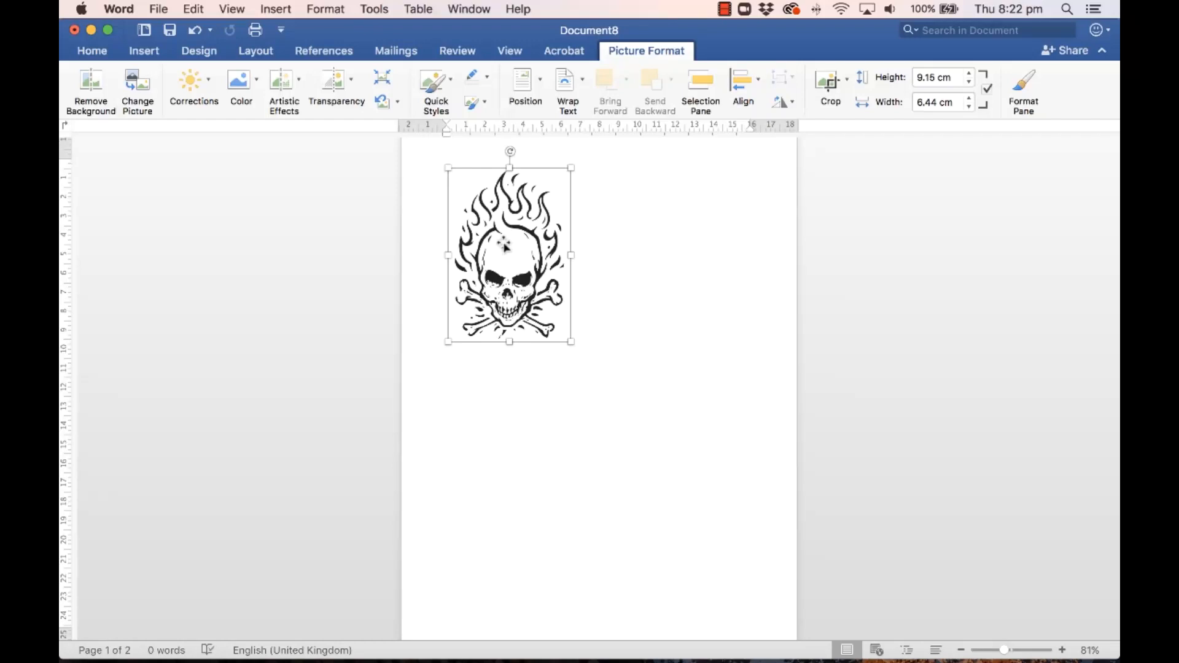
left_click_drag(504, 247, 612, 247)
left_click_drag(519, 240, 652, 244)
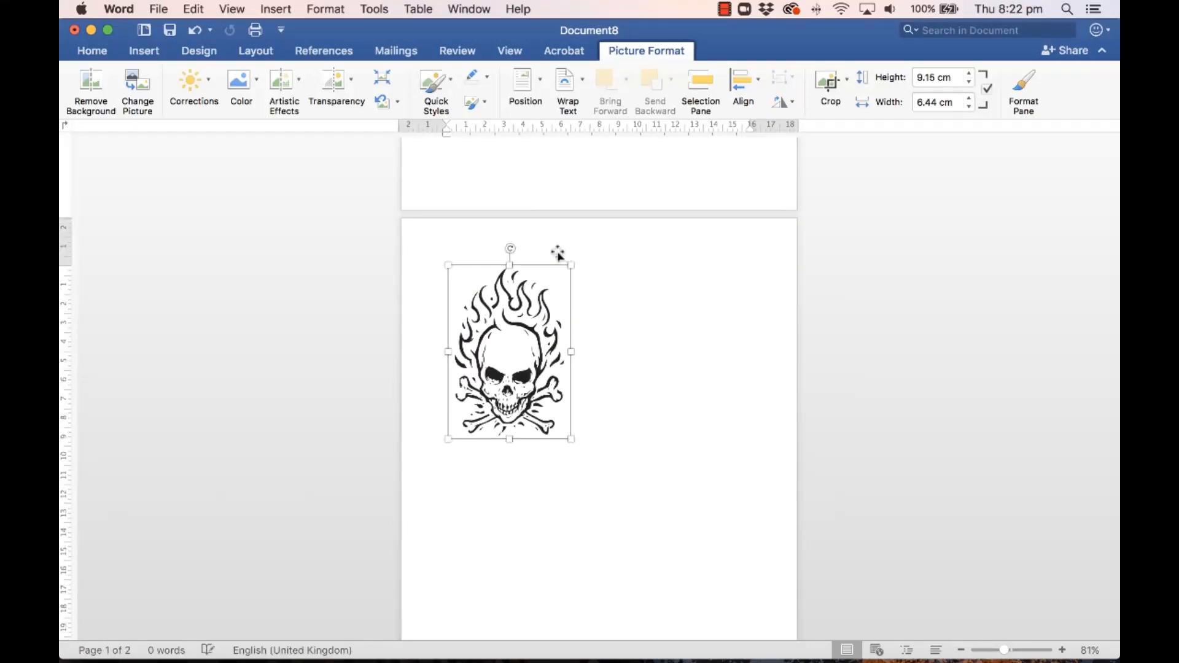
key("super+z")
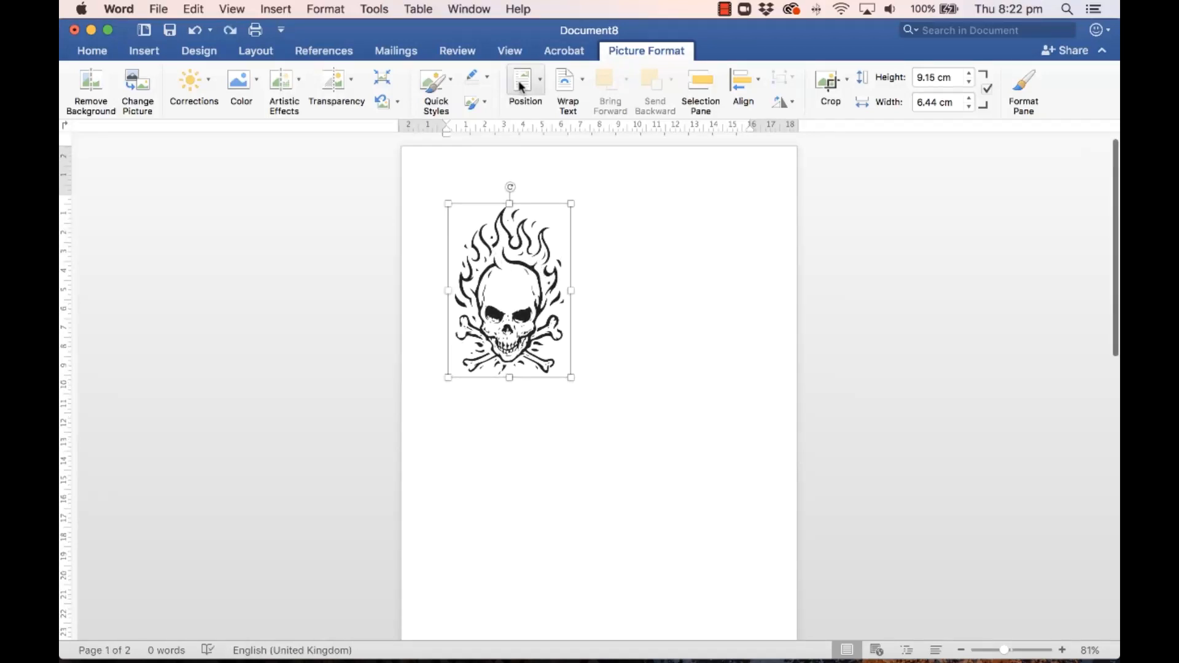
Step: Set the skull picture to float in front of text, moving it right and slightly down
left_click(585, 85)
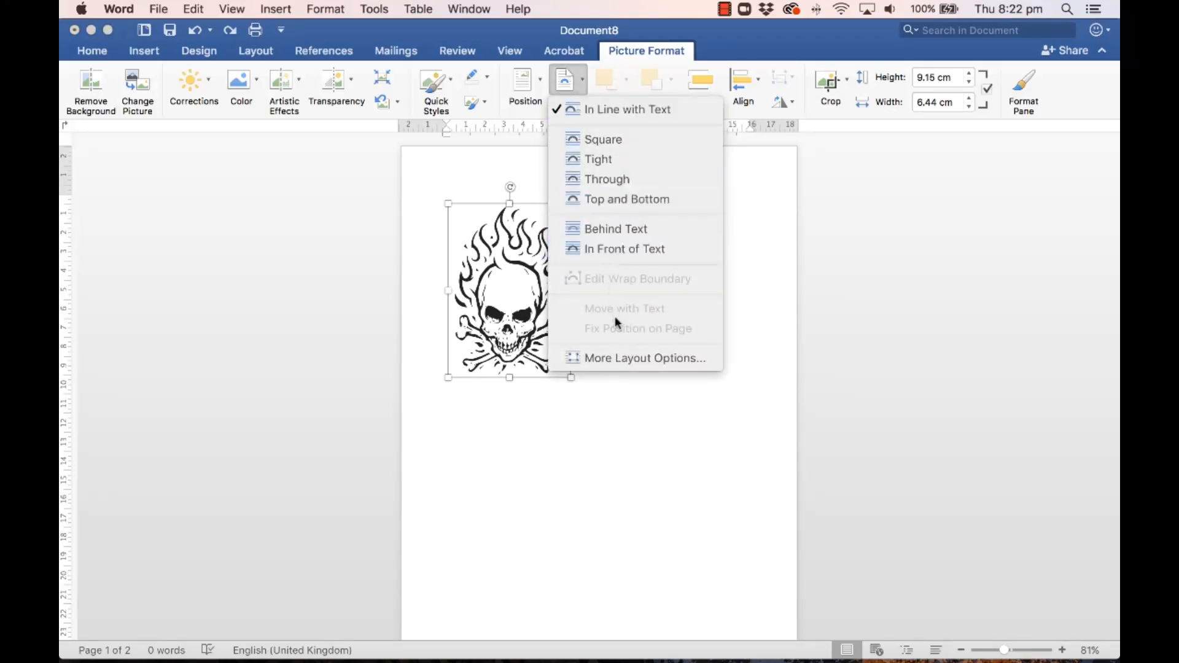
left_click(621, 250)
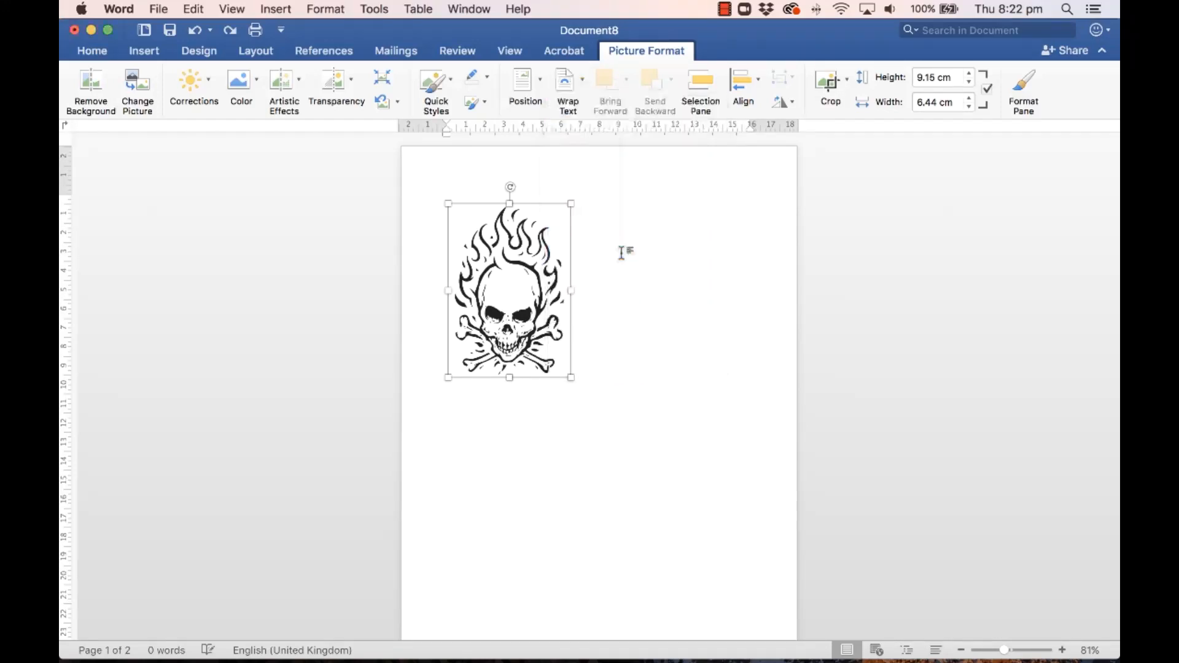
left_click_drag(514, 288, 602, 333)
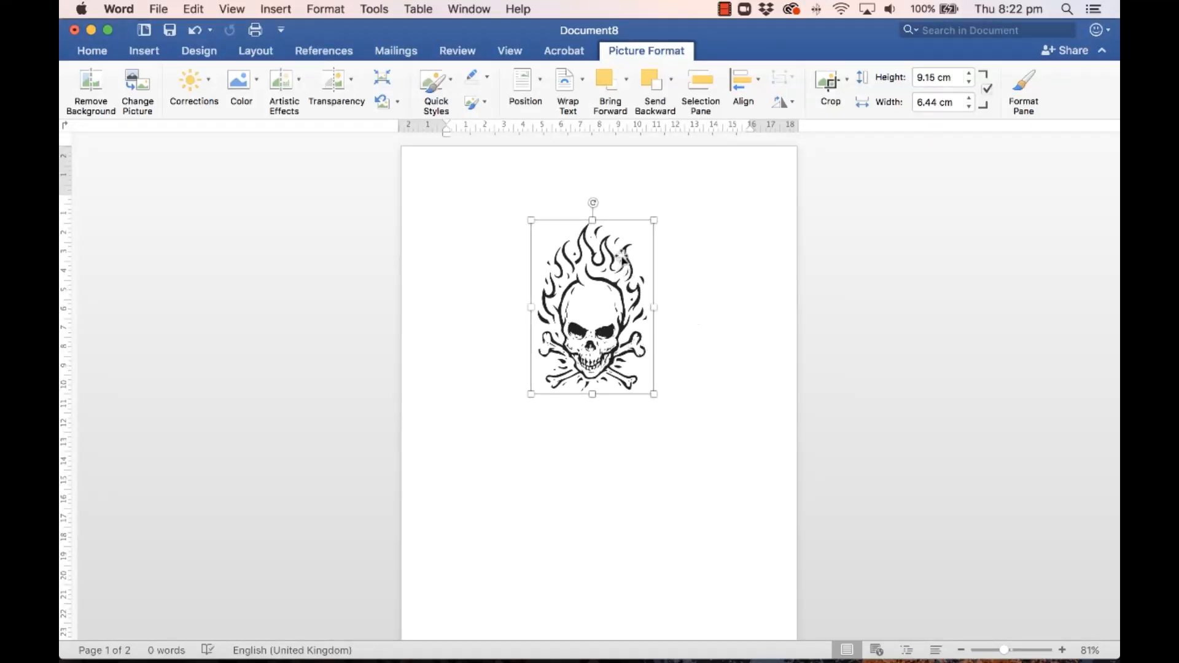
left_click(146, 52)
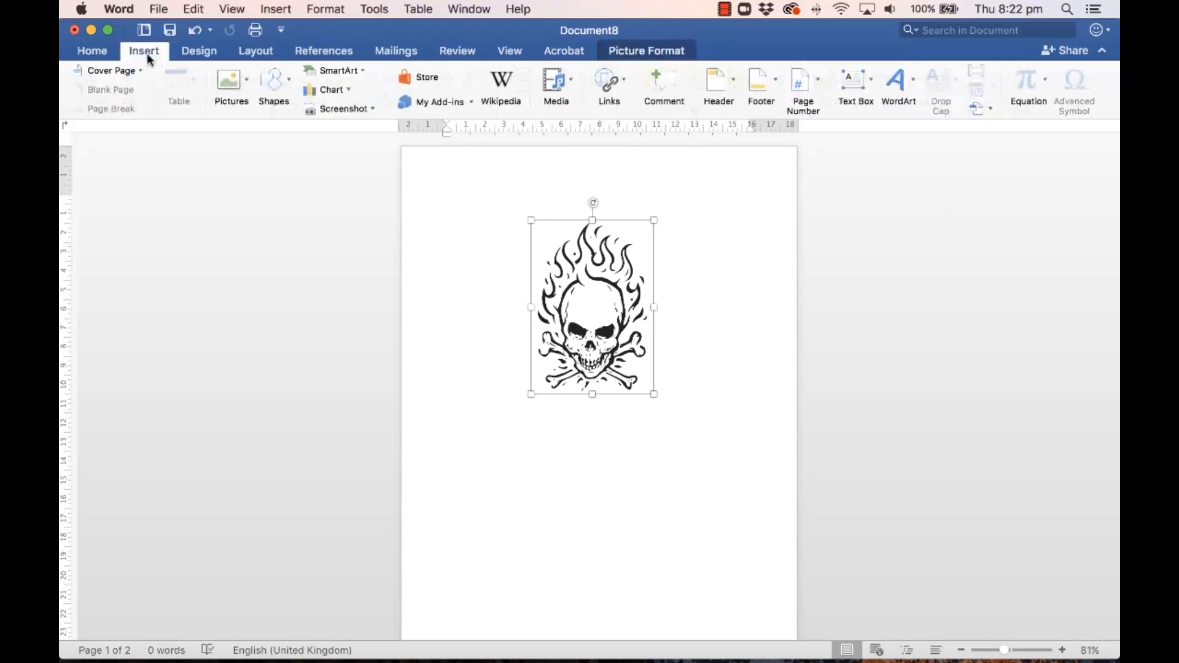
Step: Draw an outline-free text box below the skull holding the artist's name and PORTFOLIO
left_click(855, 83)
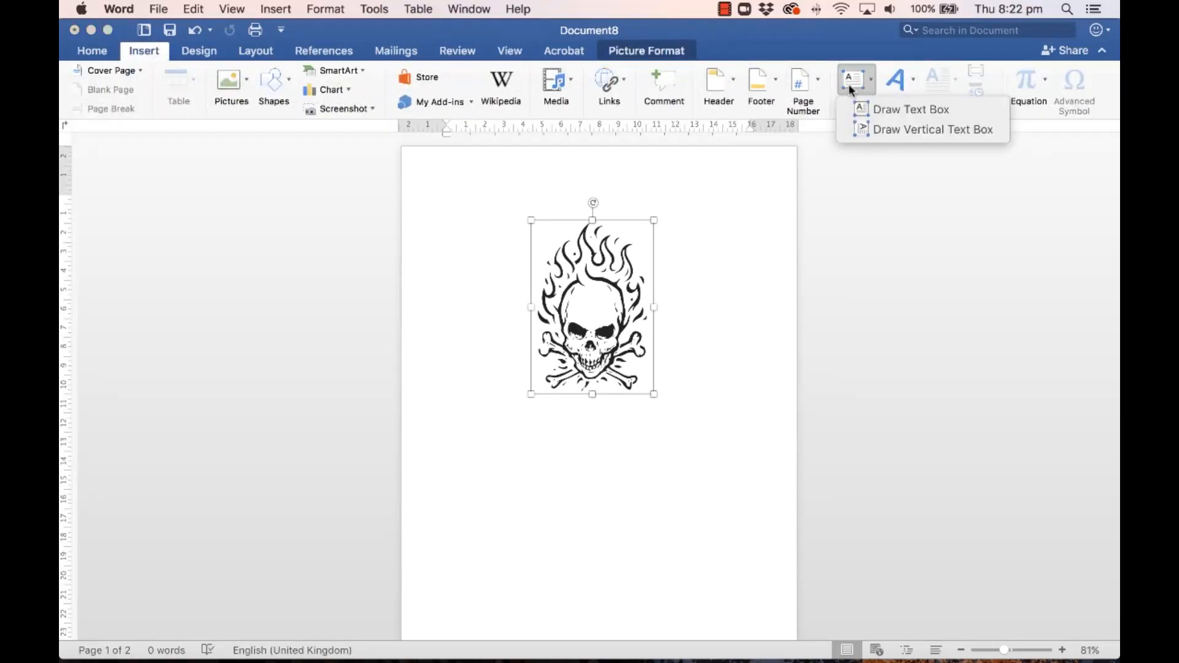
left_click(890, 108)
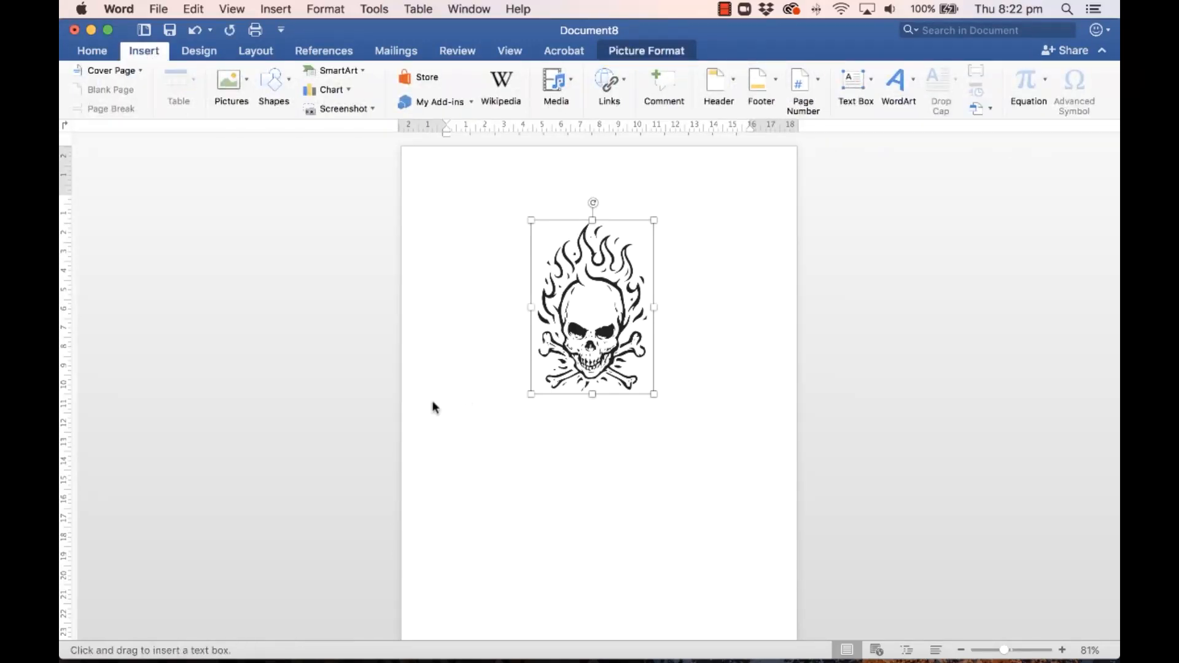
left_click_drag(441, 404, 755, 468)
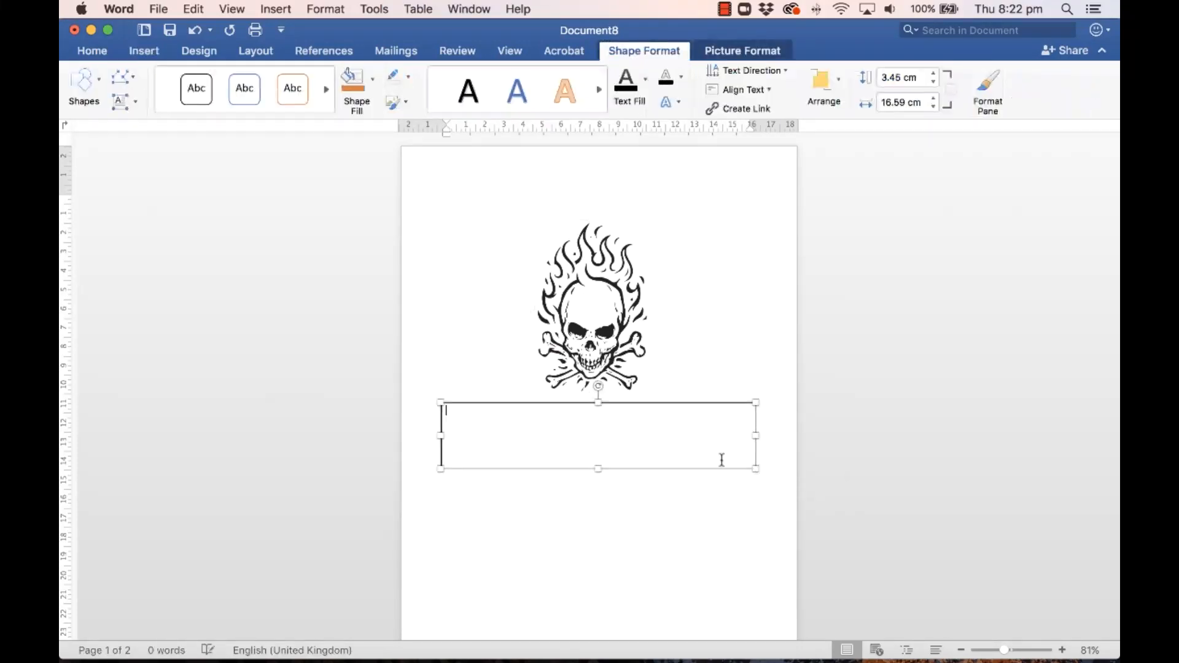
left_click(408, 77)
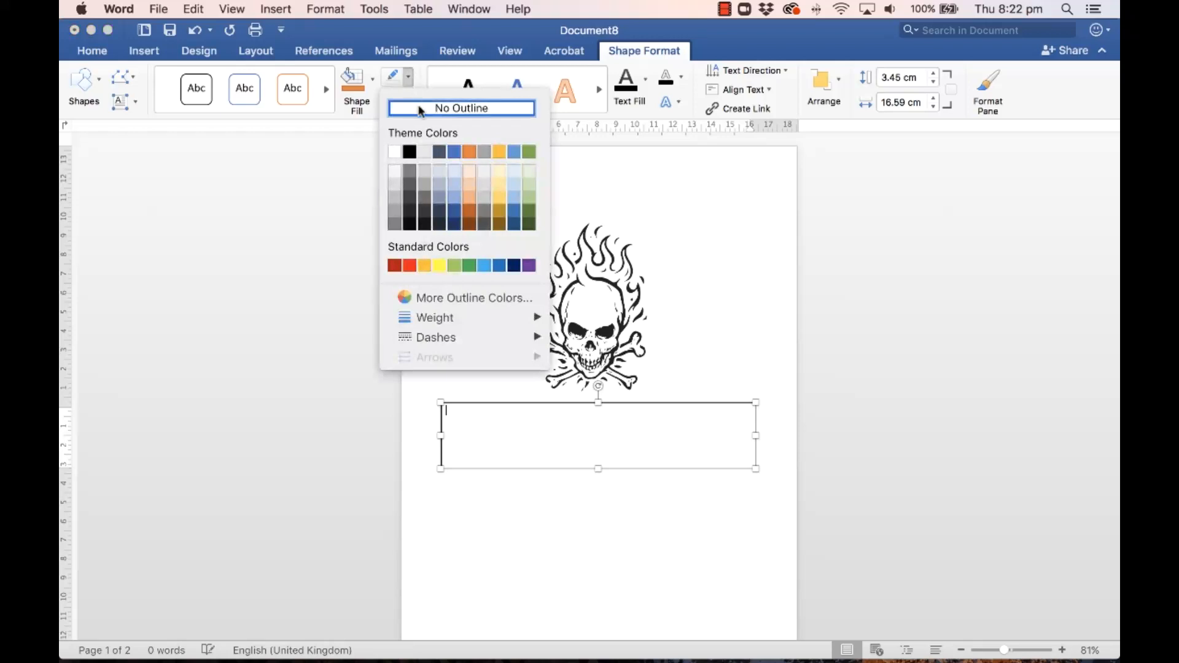
left_click(450, 109)
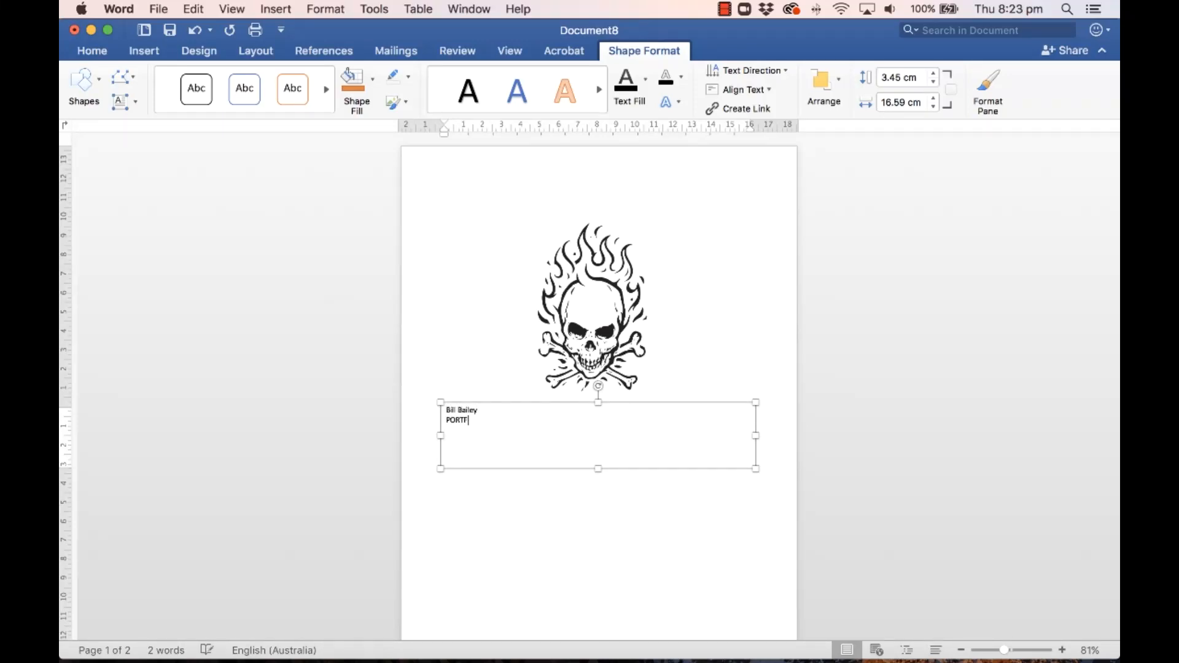
type("OLIO")
left_click_drag(498, 419, 448, 409)
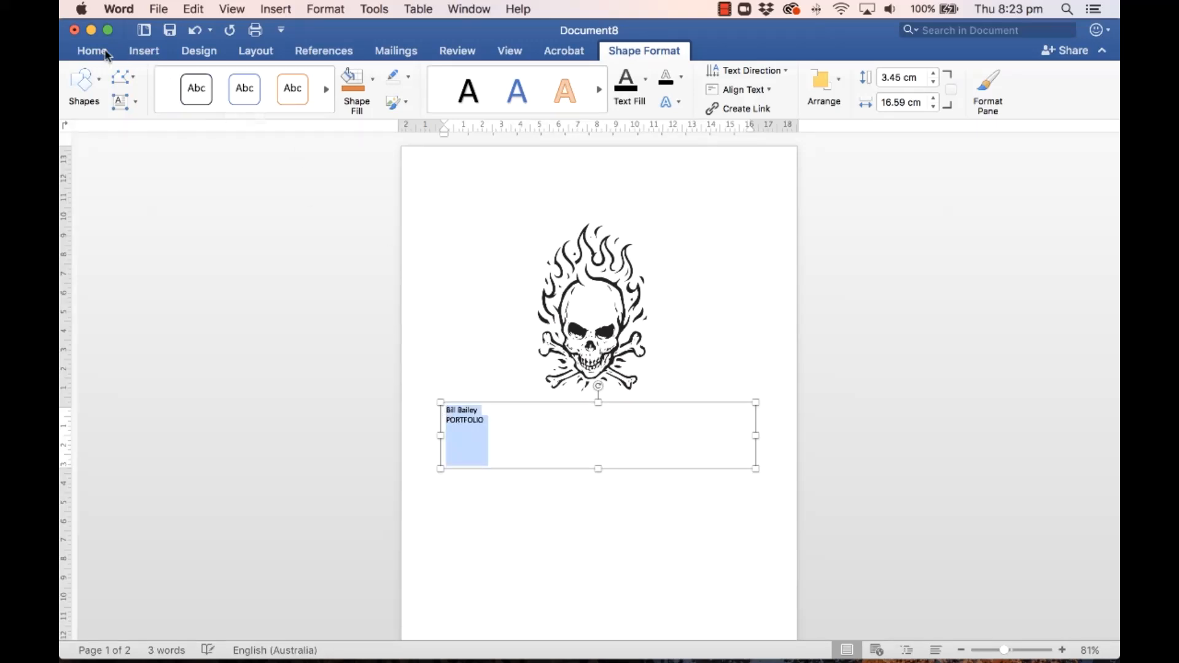
Step: Enlarge the cover text to 48 pt and make the text box taller
left_click(93, 51)
left_click(300, 75)
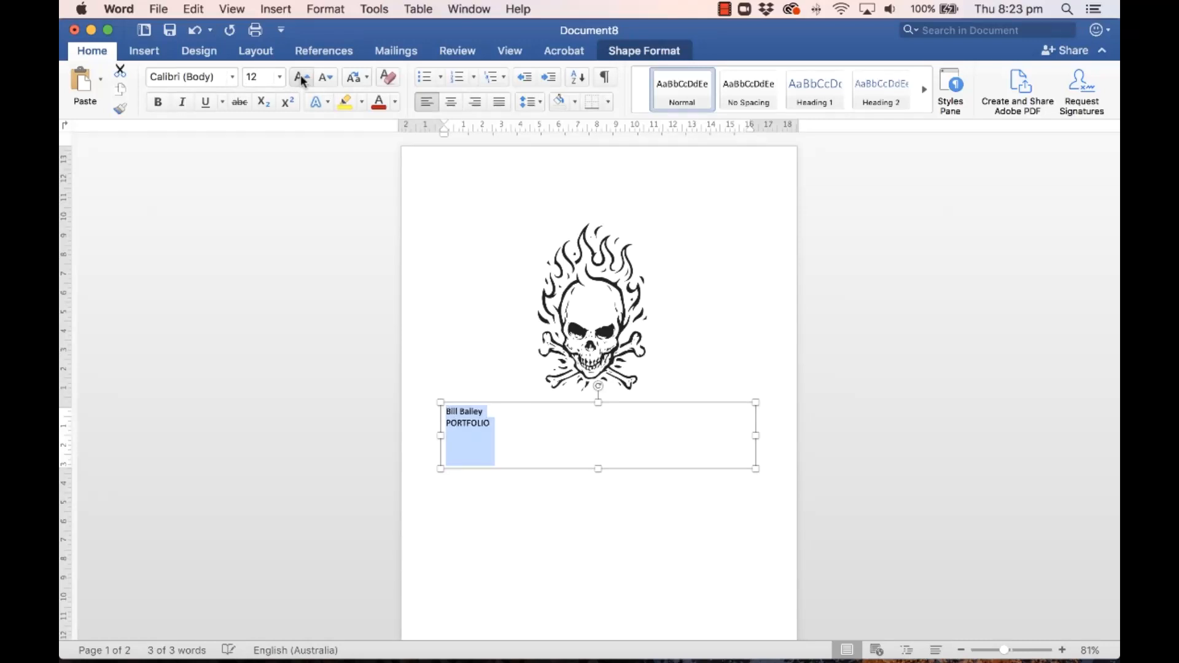
left_click(300, 75)
left_click(300, 74)
left_click(299, 74)
left_click(300, 76)
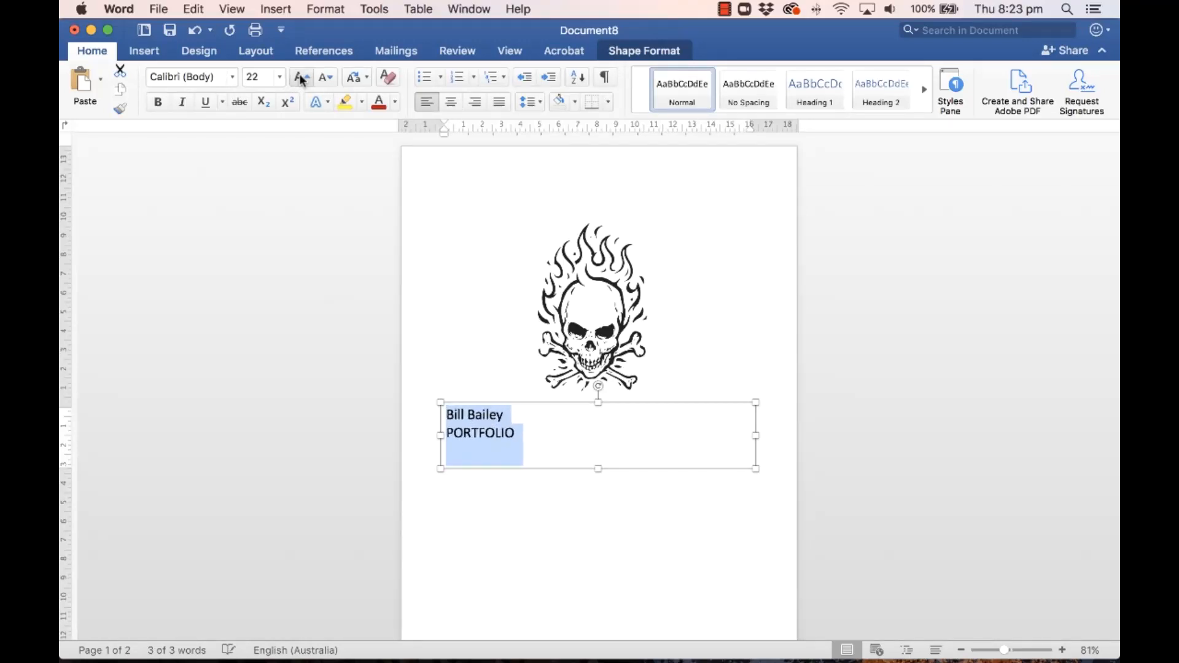
left_click(300, 76)
left_click(300, 76)
left_click(301, 76)
left_click(301, 76)
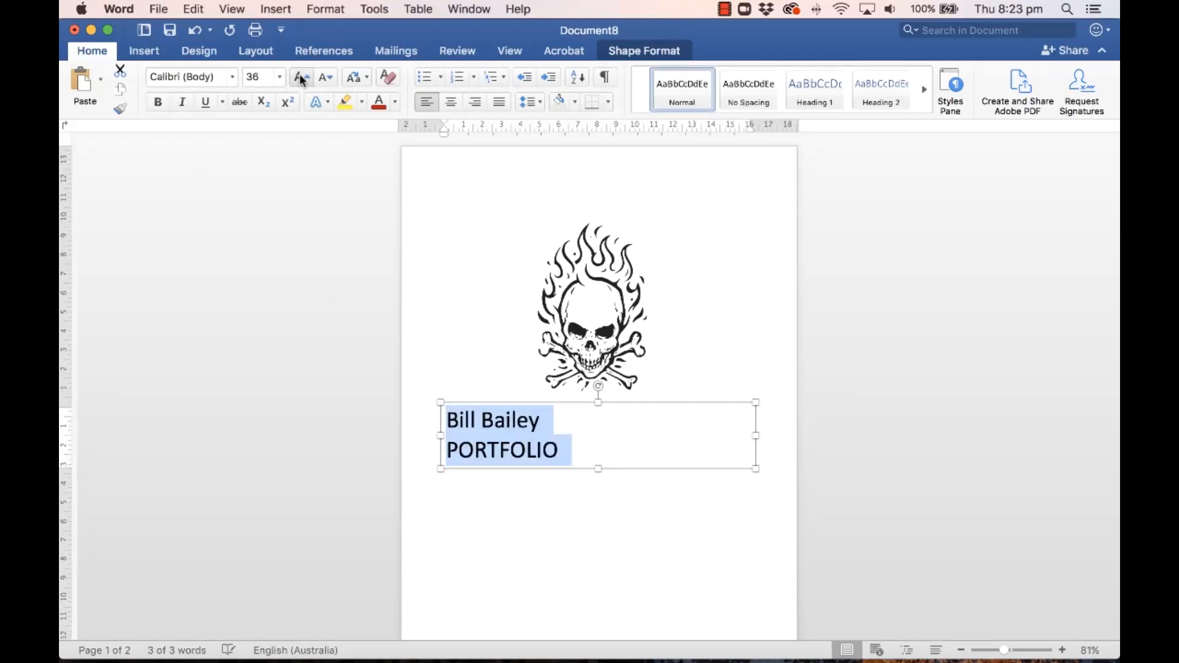
left_click_drag(597, 470, 597, 503)
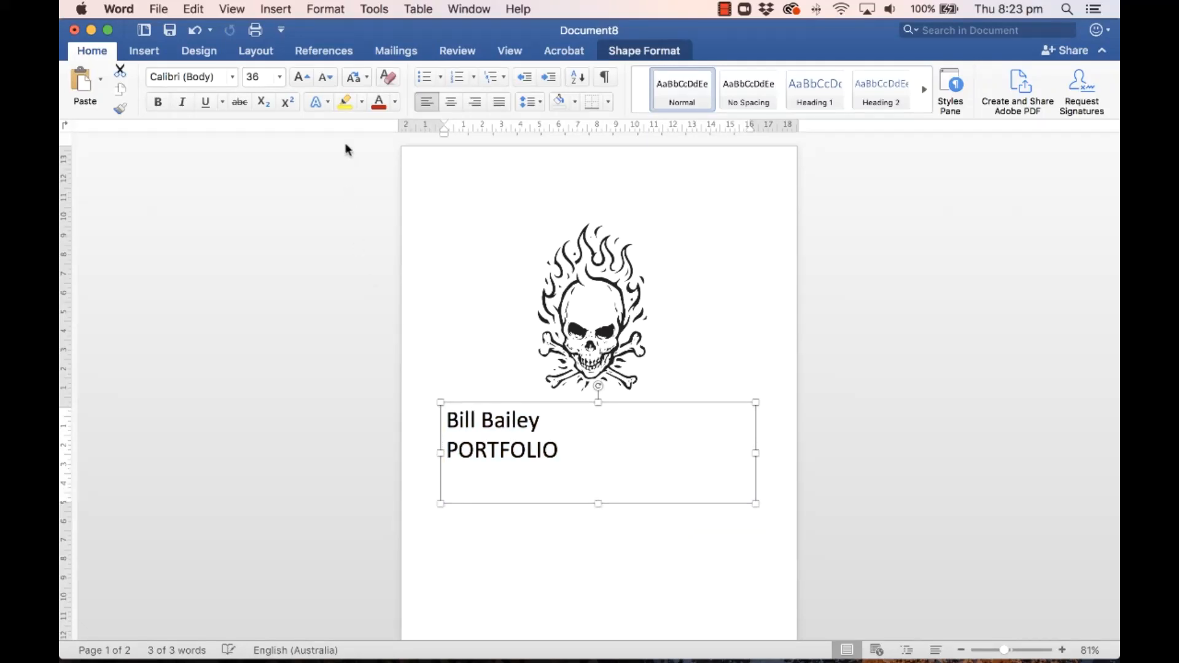
left_click(300, 76)
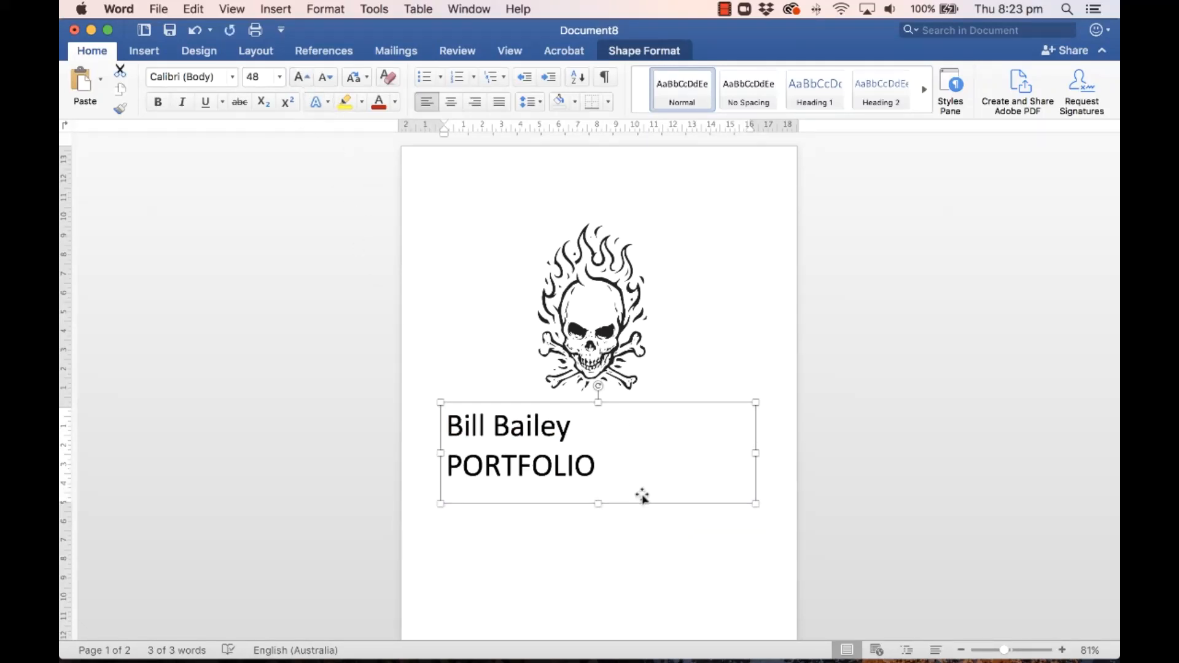
Step: Shrink PORTFOLIO to 36 pt and centre both lines in the text box
triple_click(554, 464)
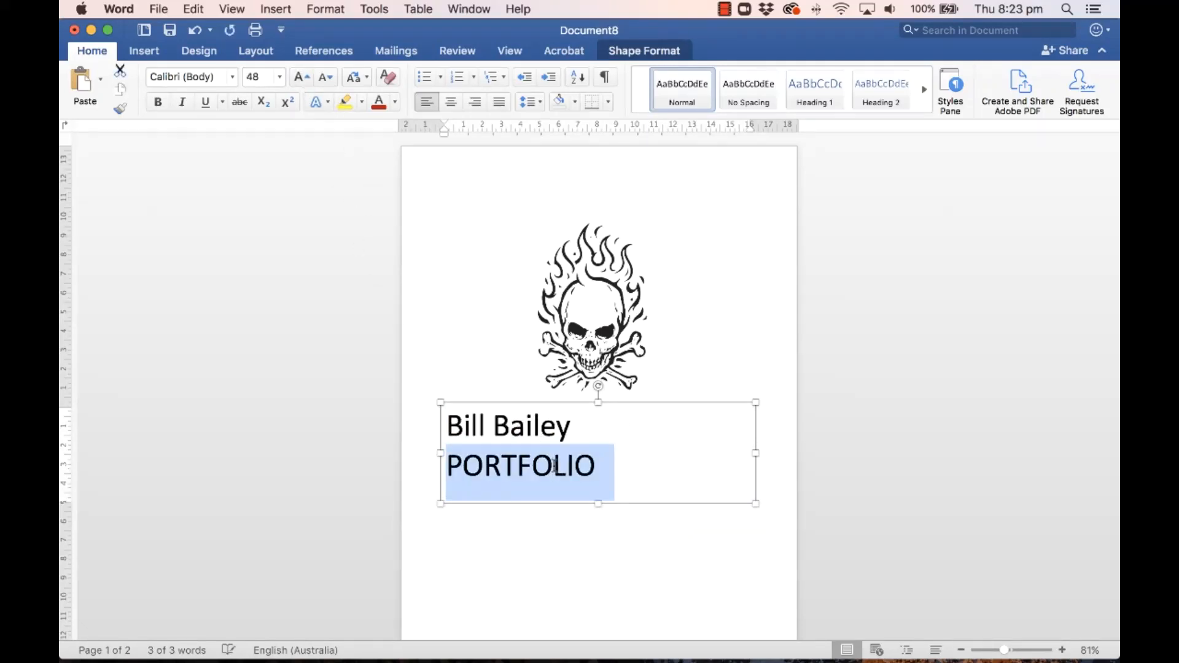
left_click(325, 76)
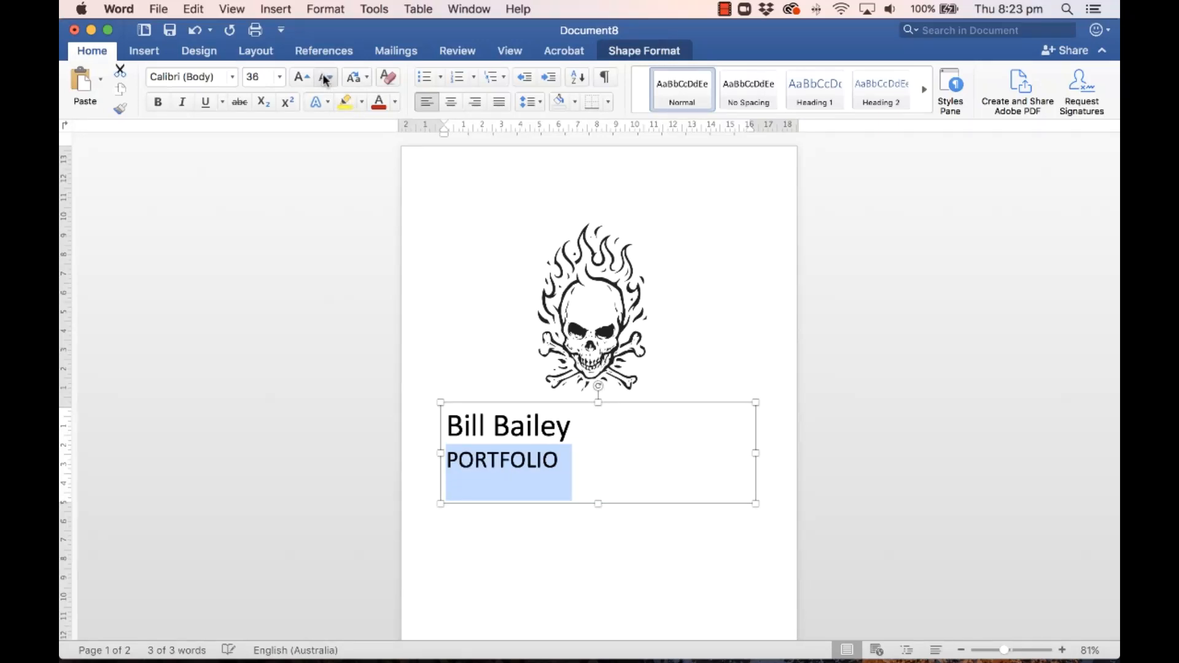
left_click(517, 405)
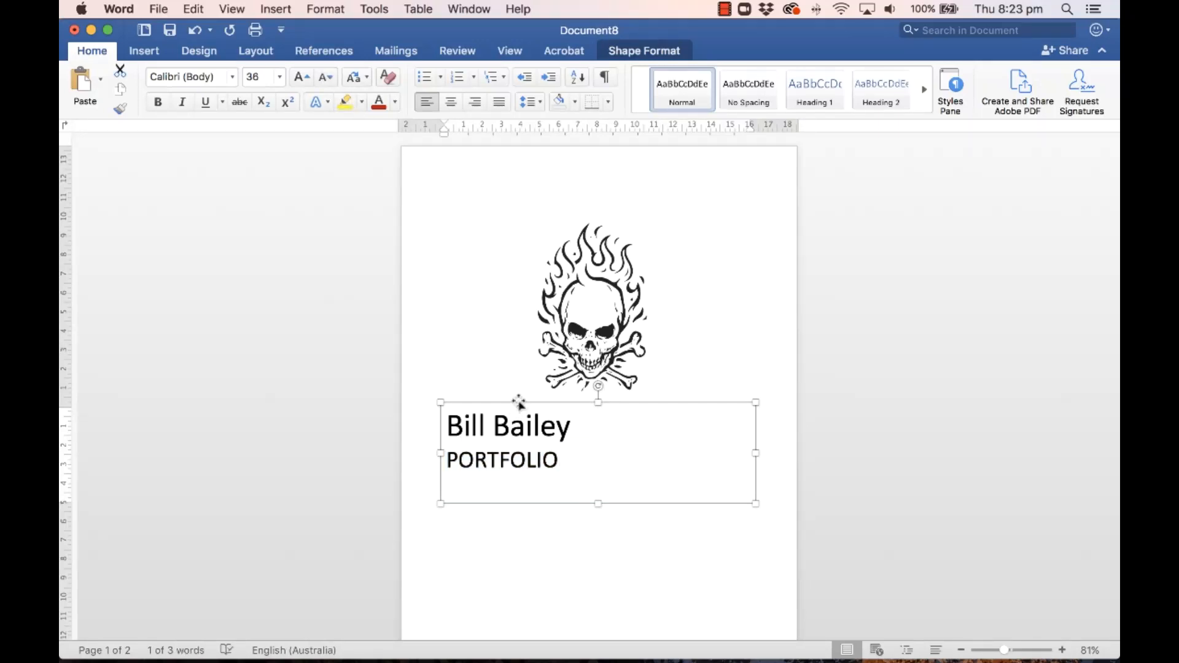
left_click(451, 102)
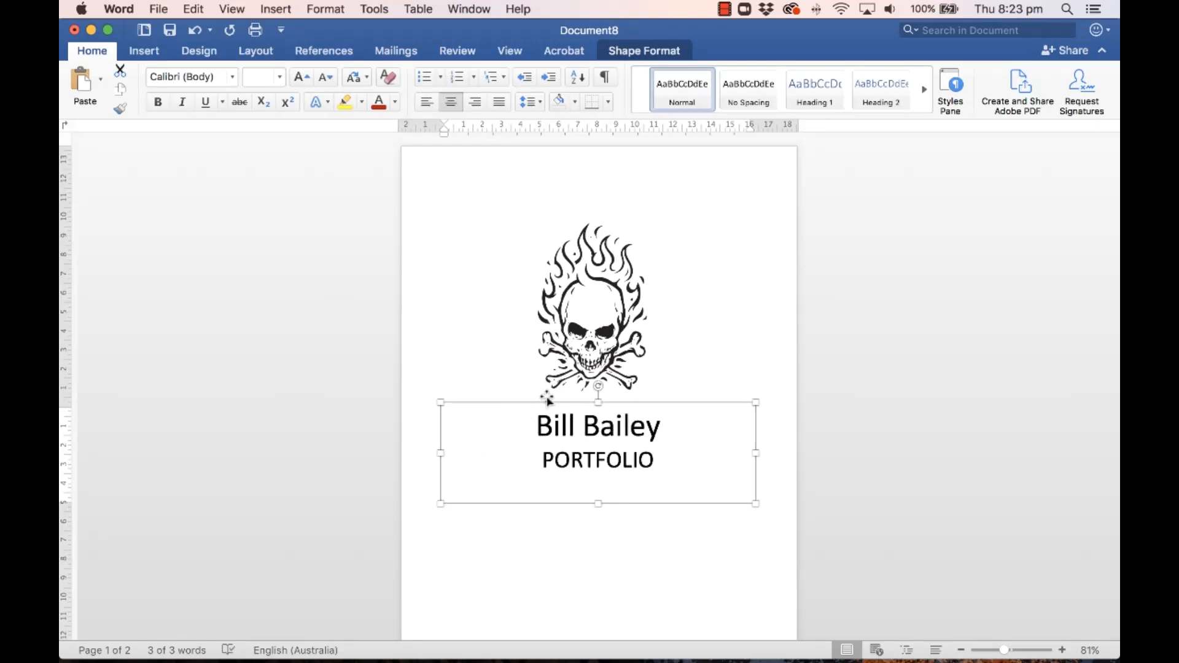
Step: Move the skull picture slightly left and nudge the name text box up
left_click_drag(570, 355, 551, 338)
left_click(604, 453)
left_click(627, 410)
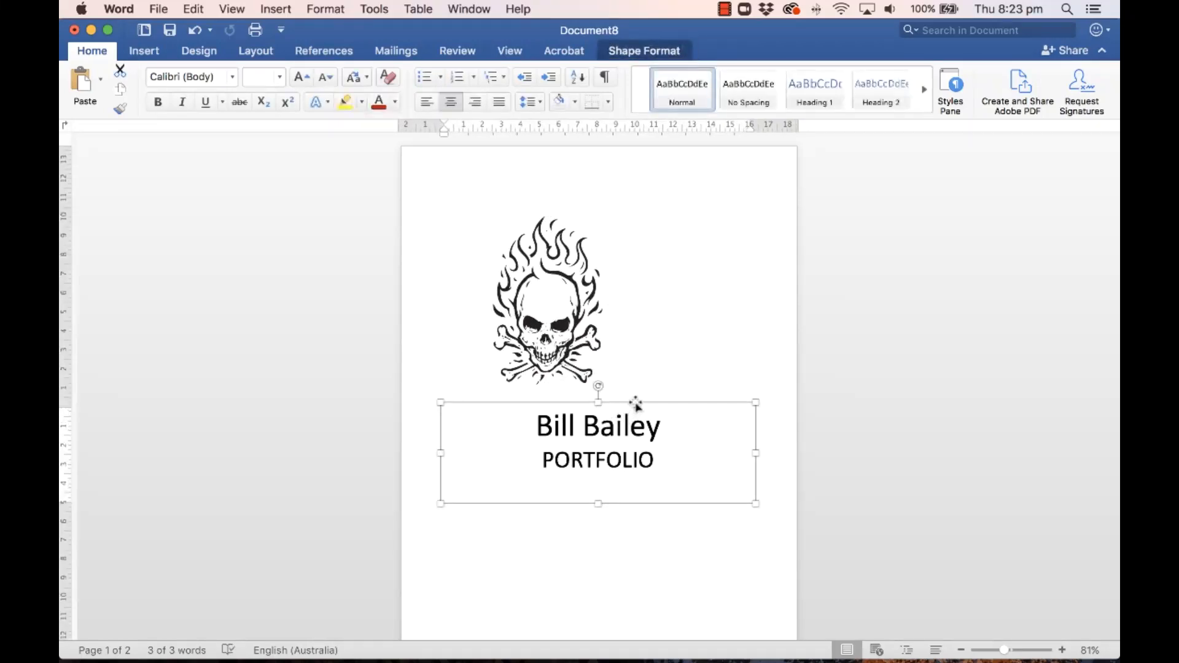
left_click_drag(636, 404, 637, 402)
Step: Centre the skull picture horizontally over the name text box with Align Center
left_click(565, 326, "shift")
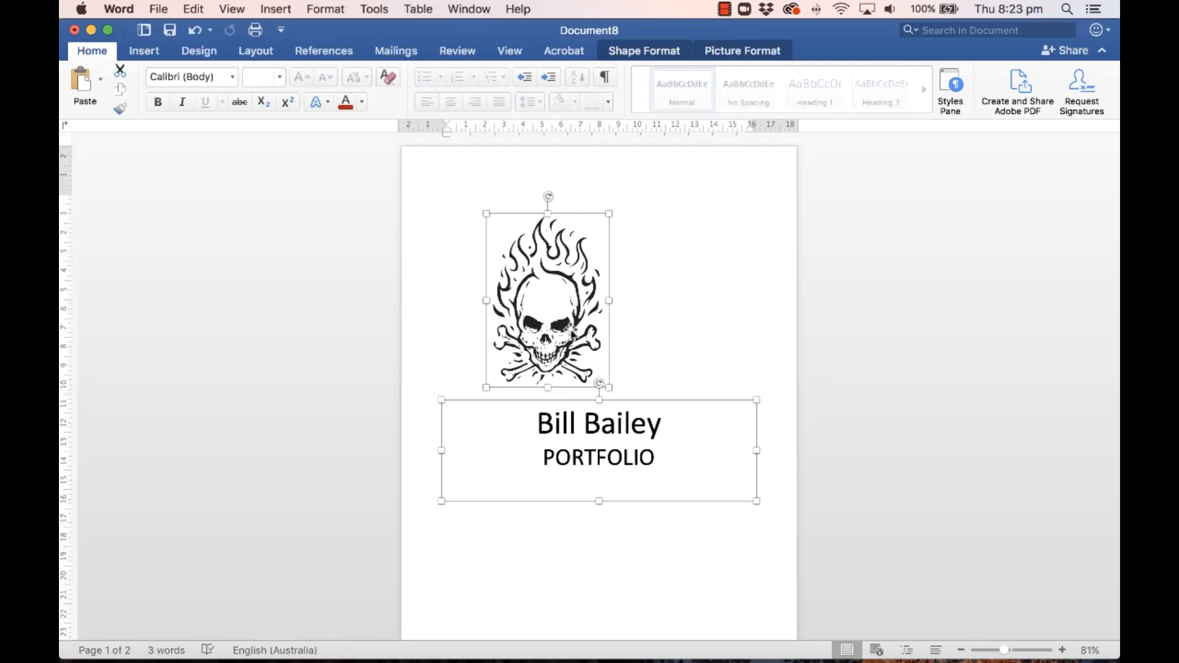
left_click(741, 53)
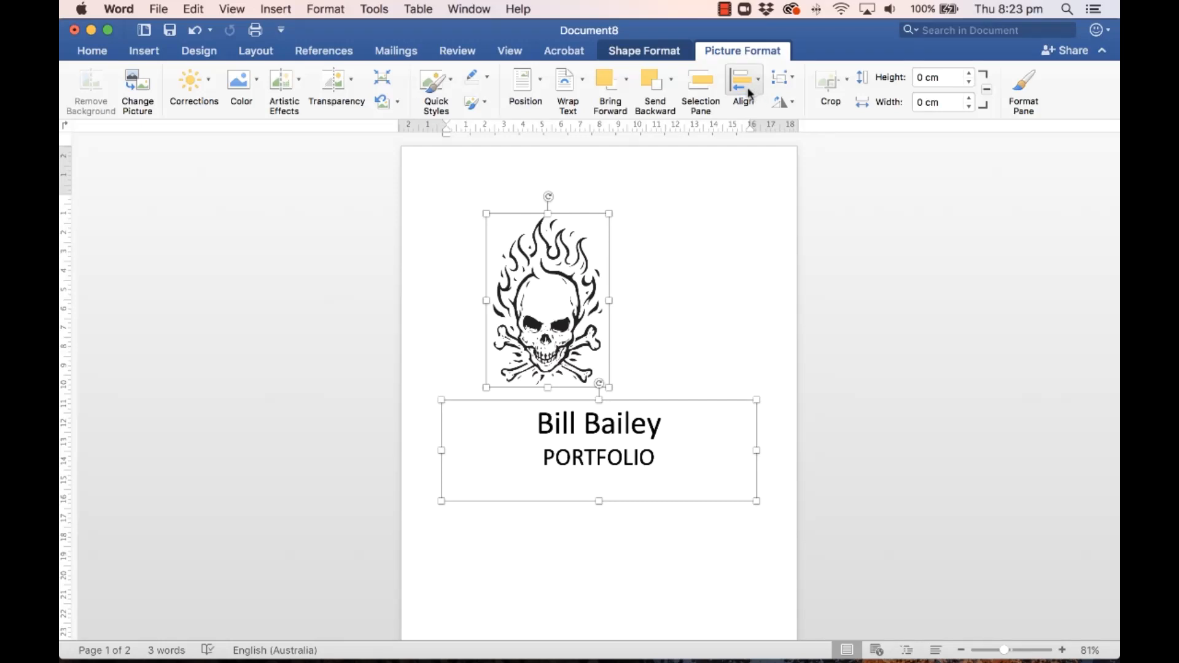
left_click(758, 81)
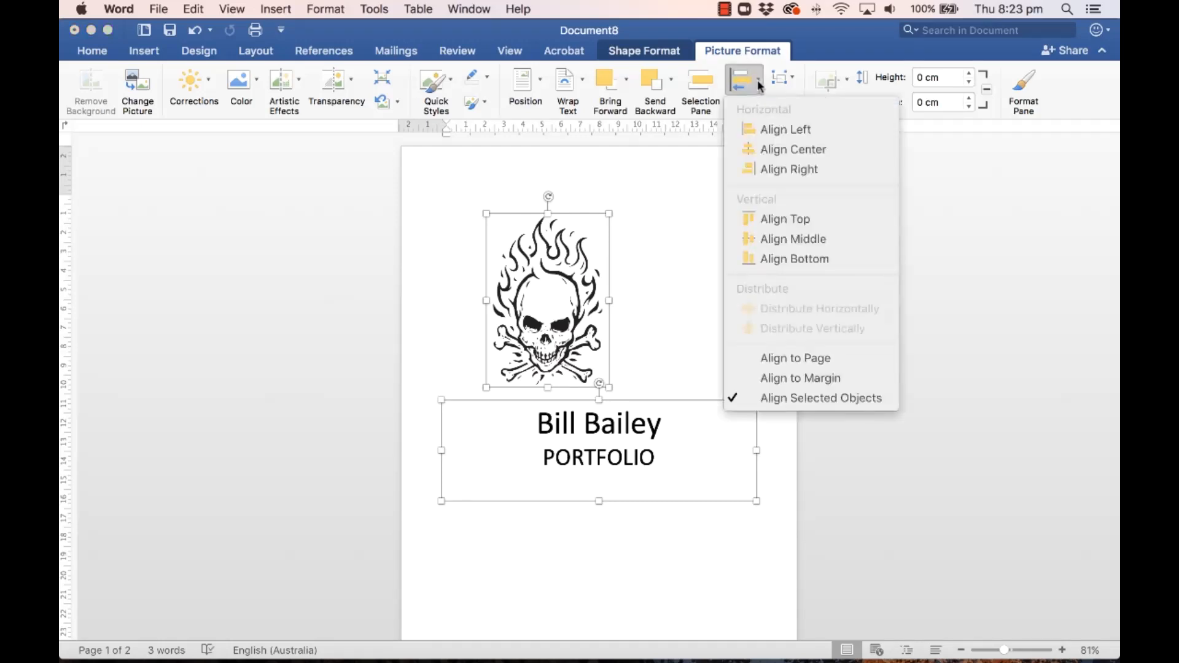
left_click(830, 151)
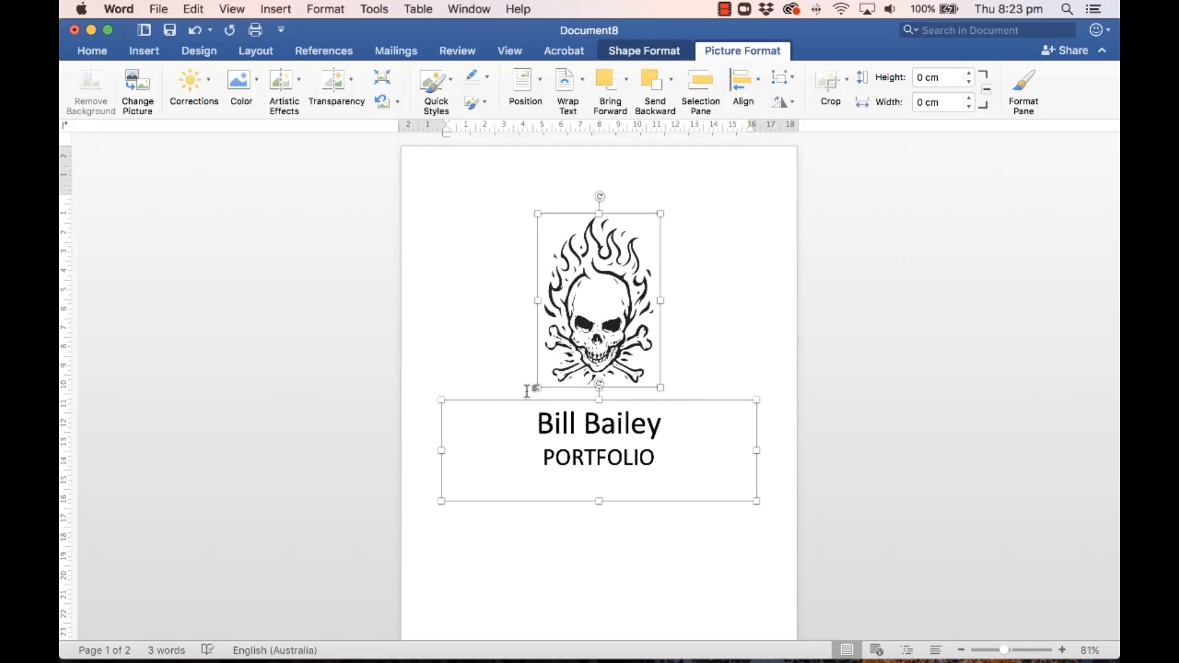
left_click(661, 521)
left_click(637, 423)
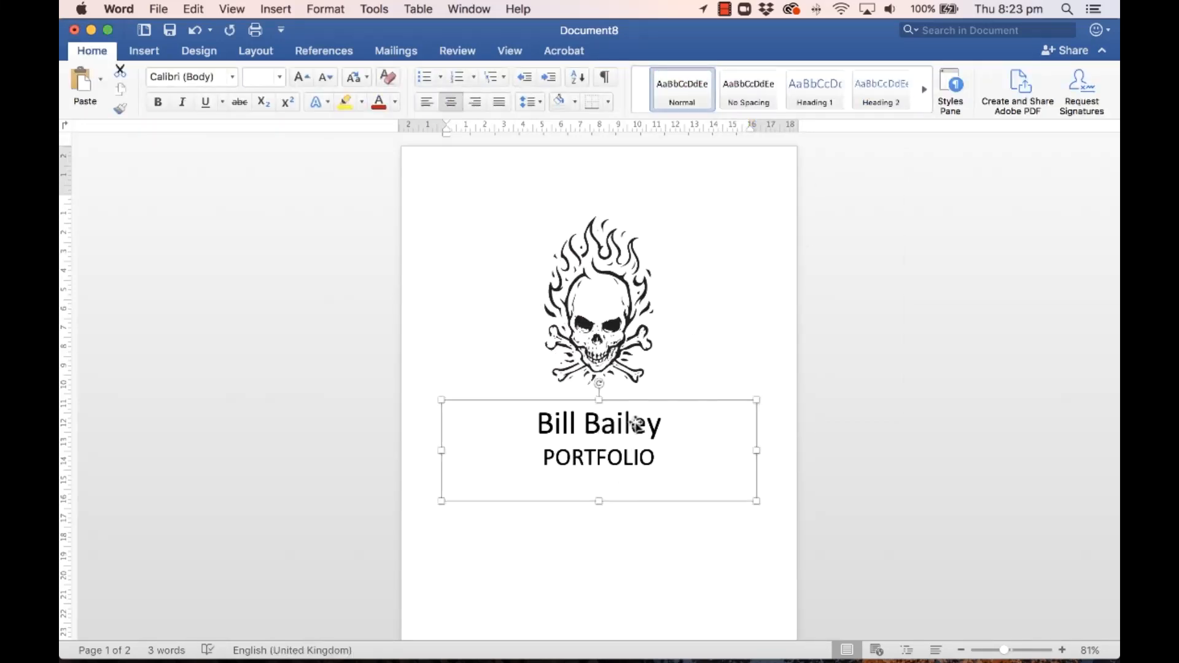
Step: Make the artist's name bold and dark red, leaving PORTFOLIO plain black
double_click(635, 424)
left_click(616, 420)
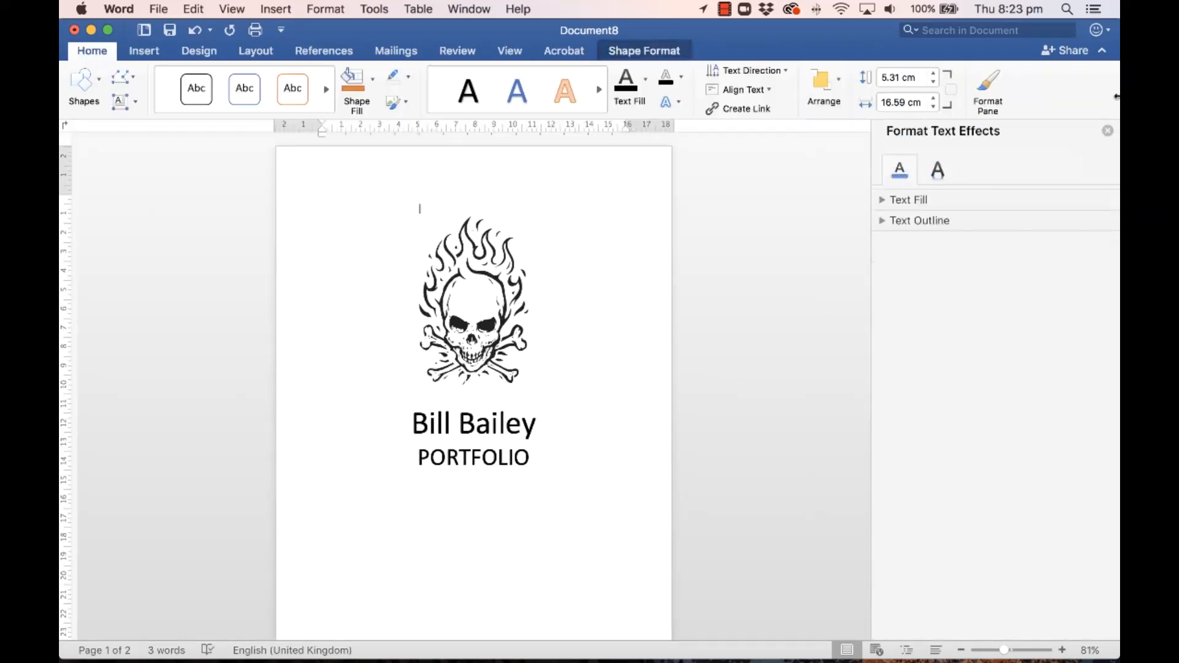
left_click(1108, 131)
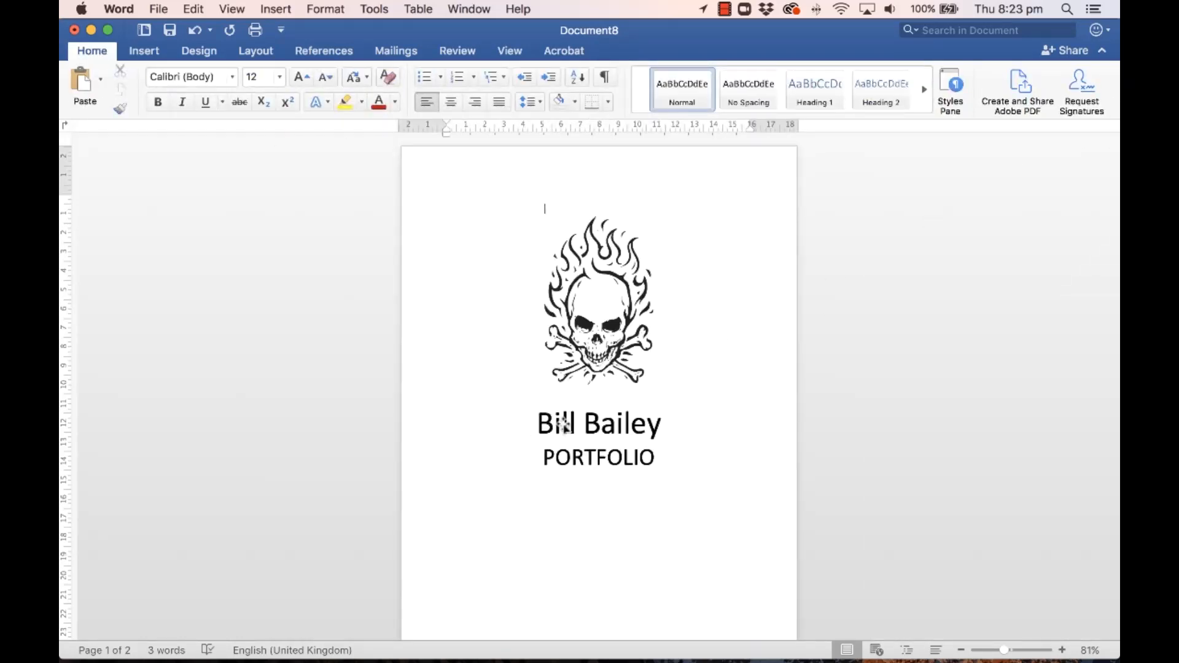
left_click(565, 425)
triple_click(565, 425)
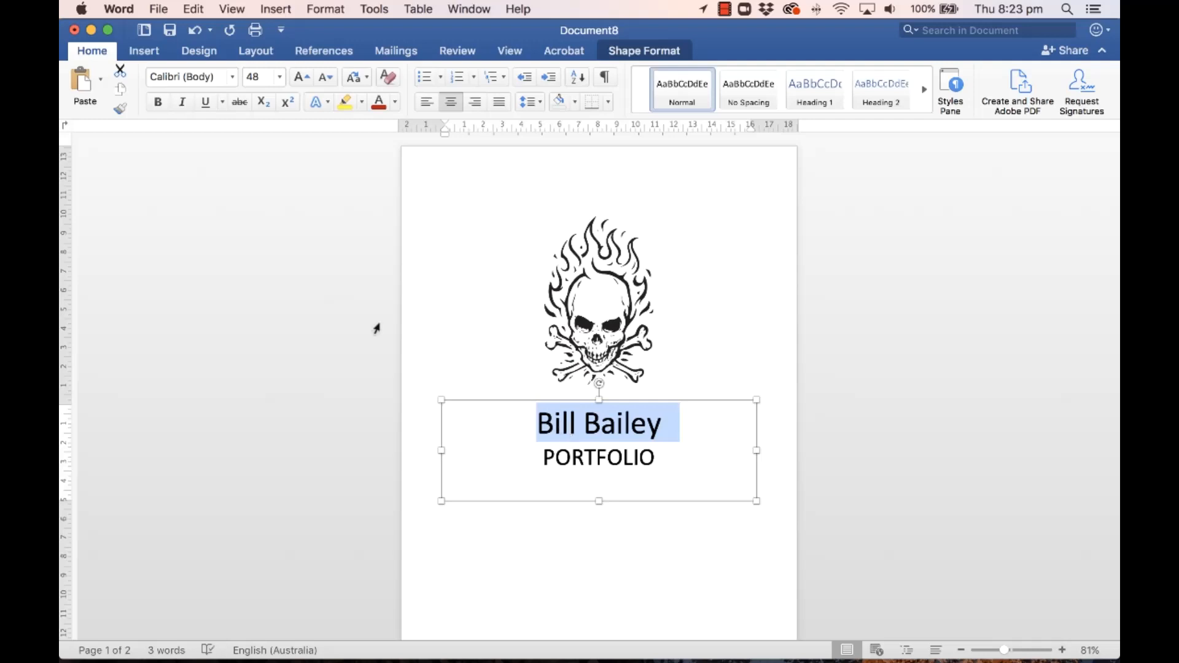
left_click(378, 102)
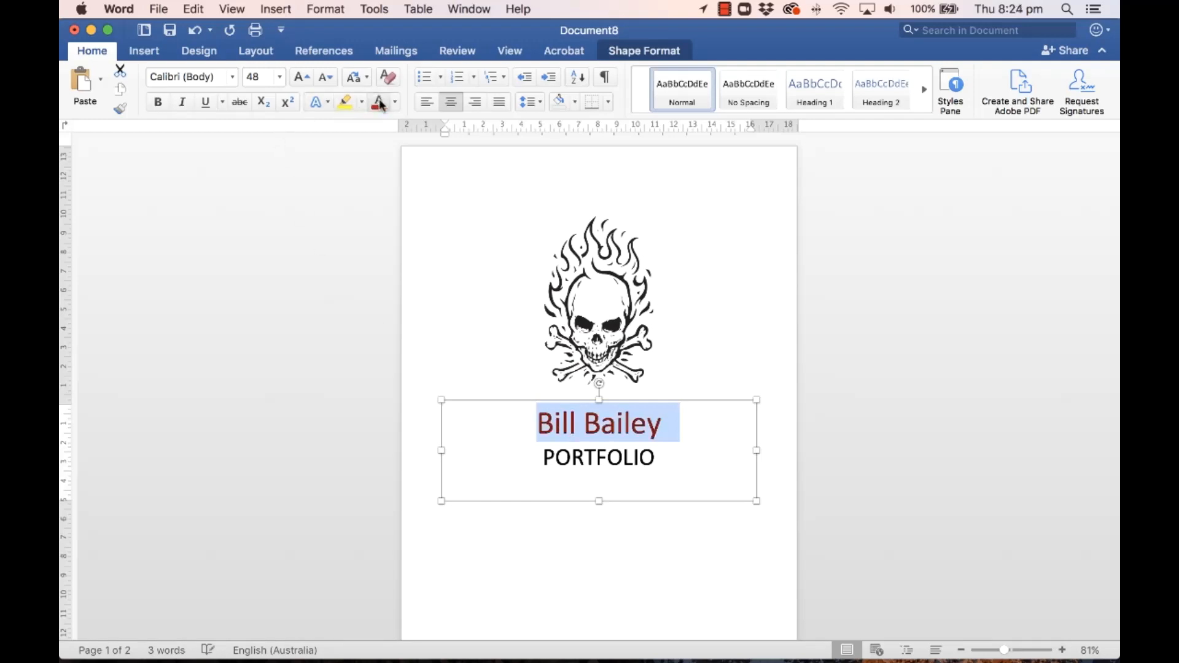
left_click(158, 104)
left_click(636, 522)
scroll(638, 522, "down", 5)
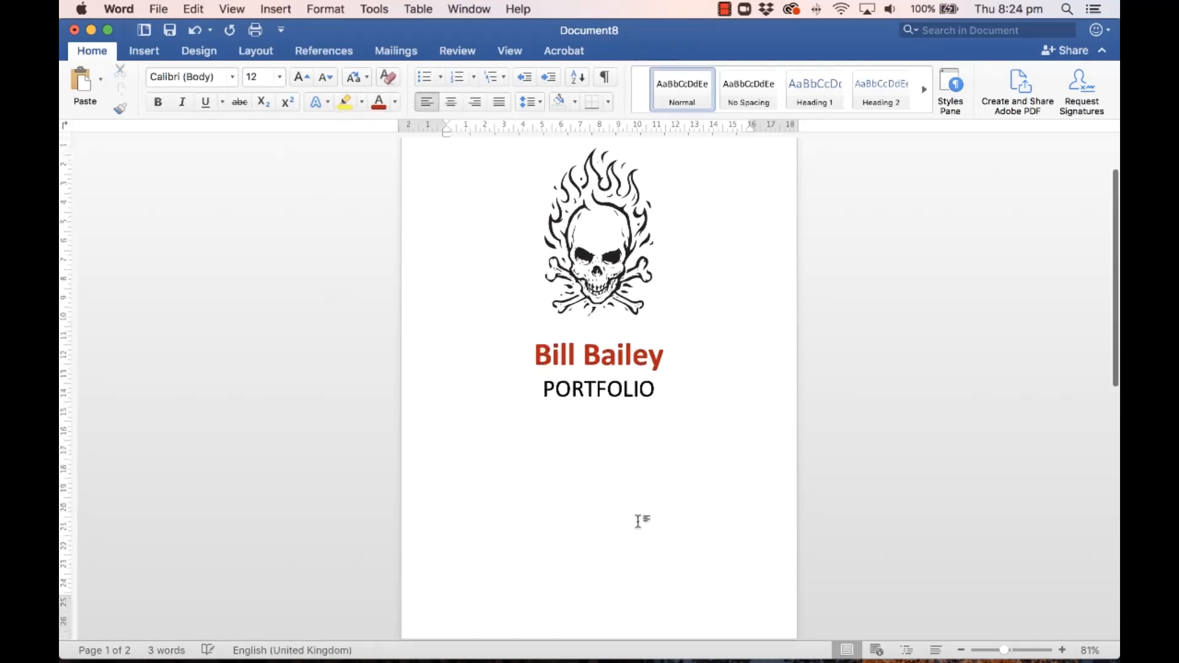
scroll(638, 523, "down", 2)
left_click(619, 482)
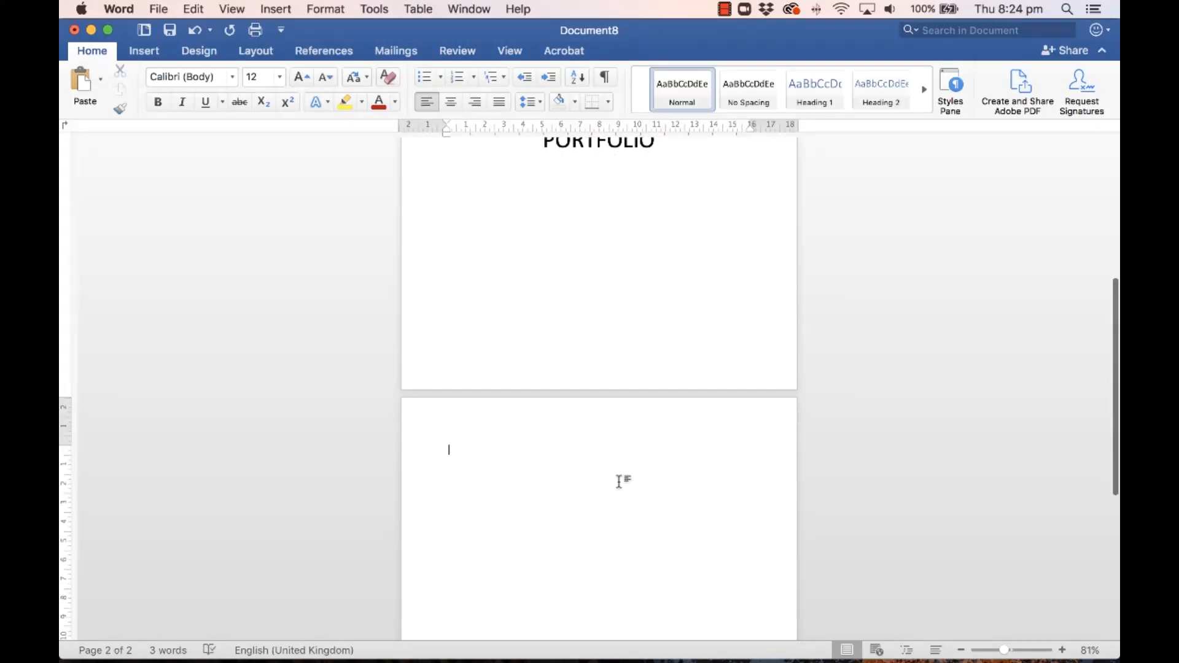
left_click(490, 9)
left_click(489, 9)
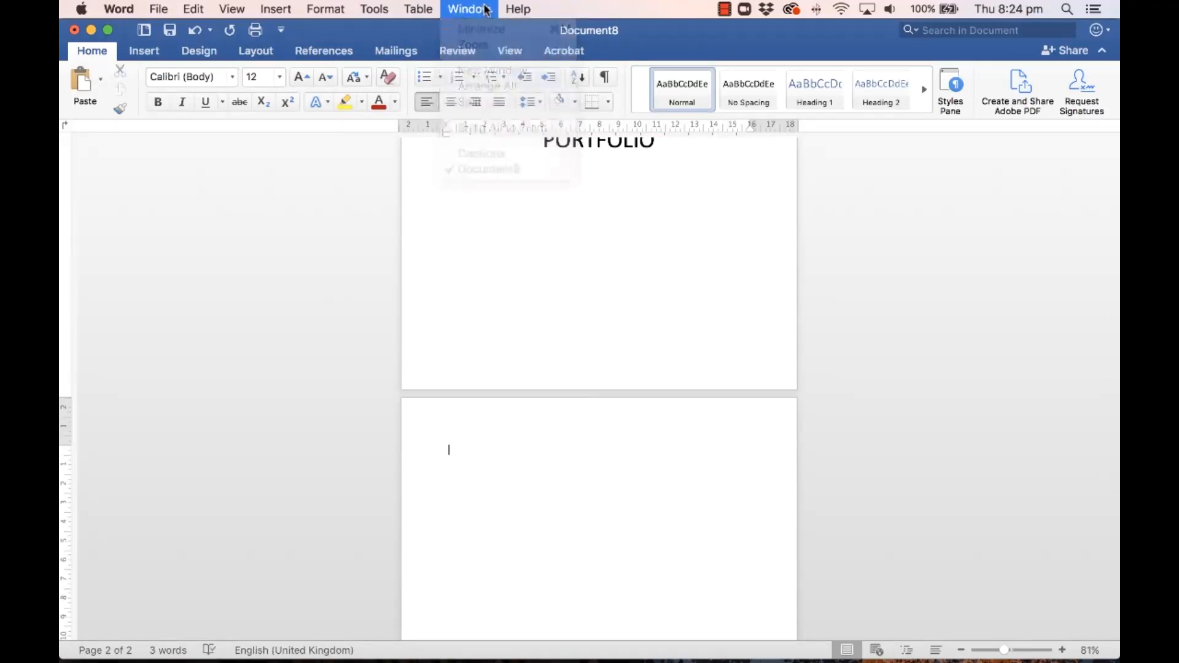
left_click(161, 9)
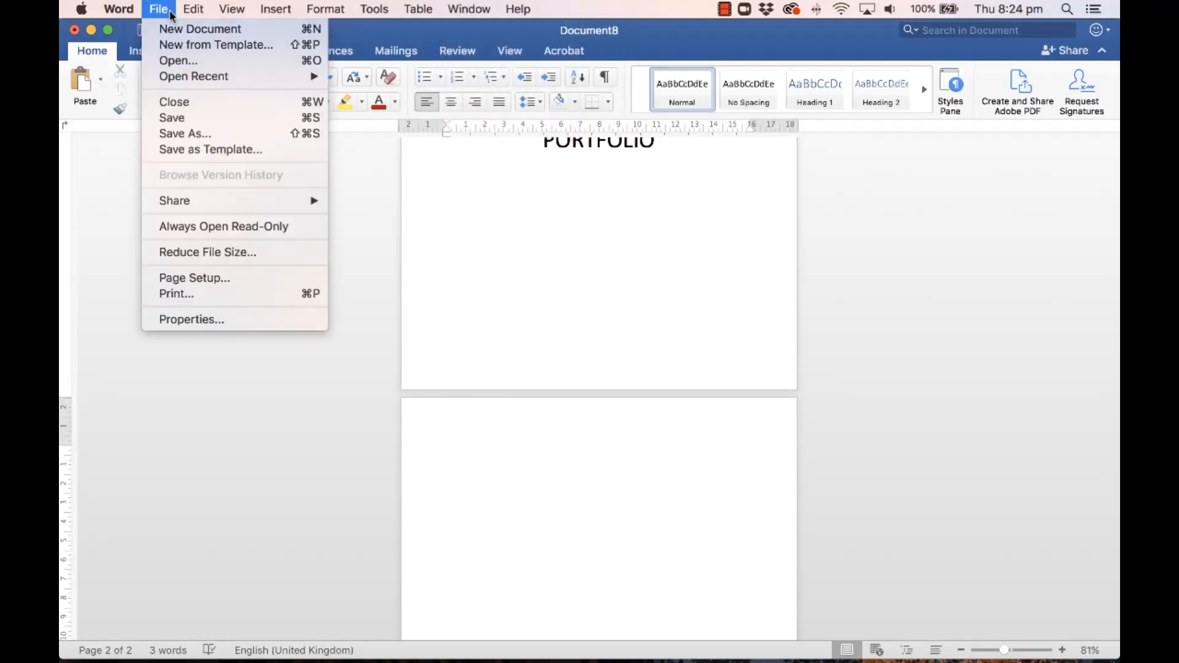
mouse_move(169, 76)
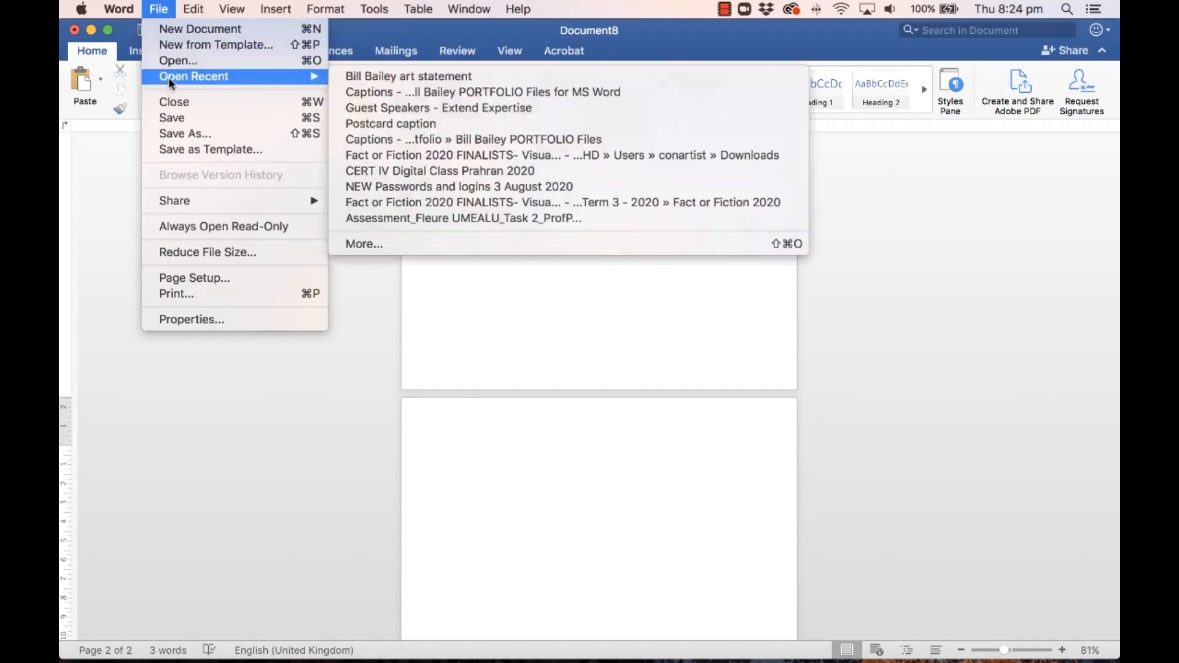
left_click(390, 73)
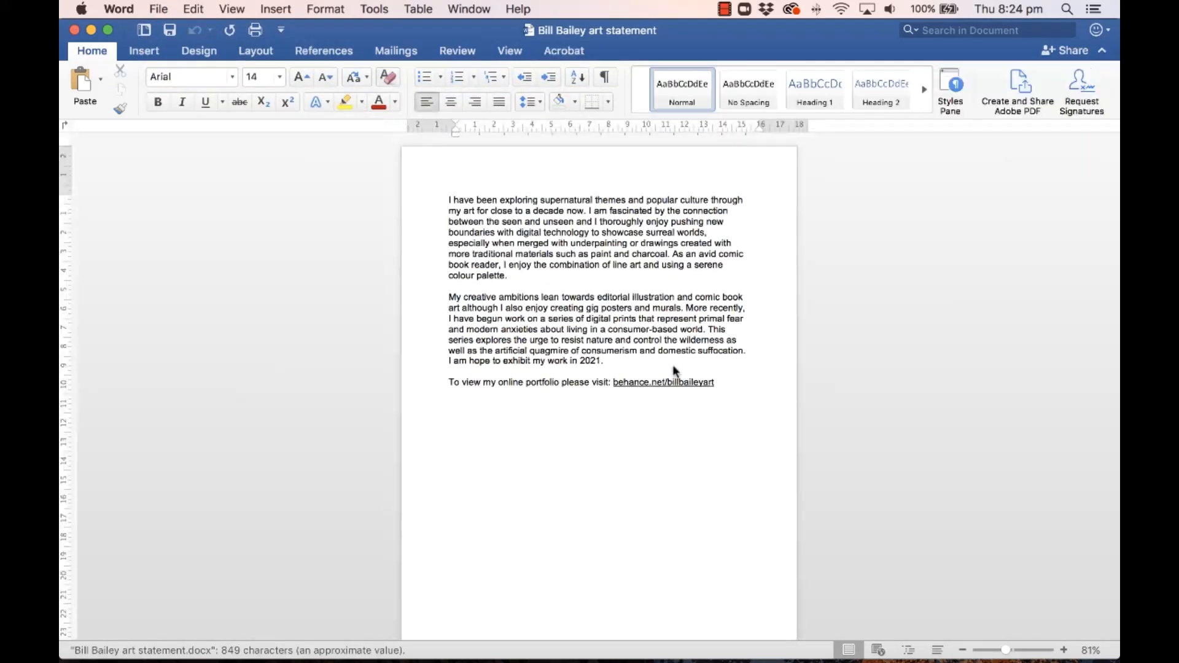
left_click_drag(662, 377, 442, 195)
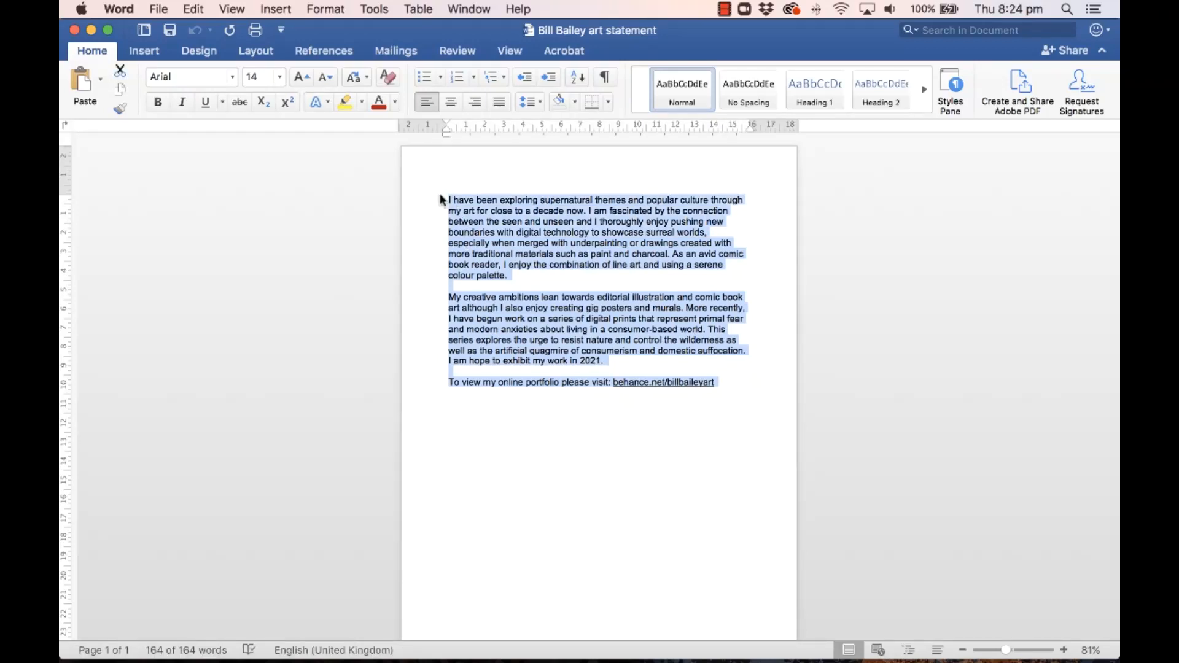
left_click(74, 31)
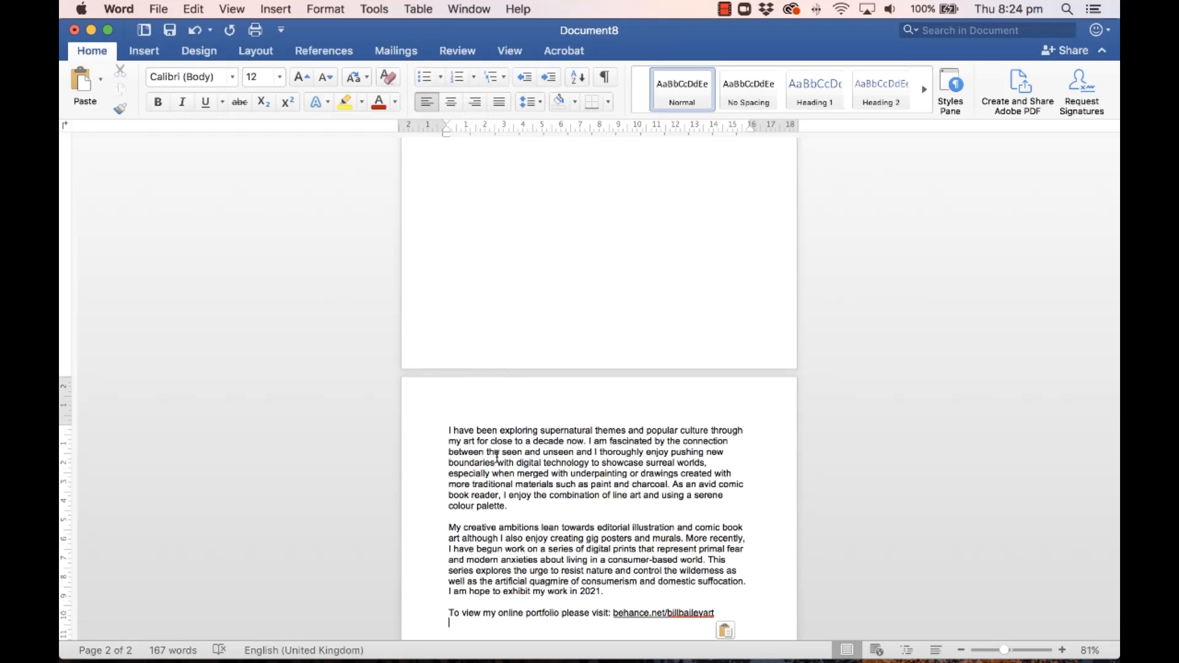
key("super+z")
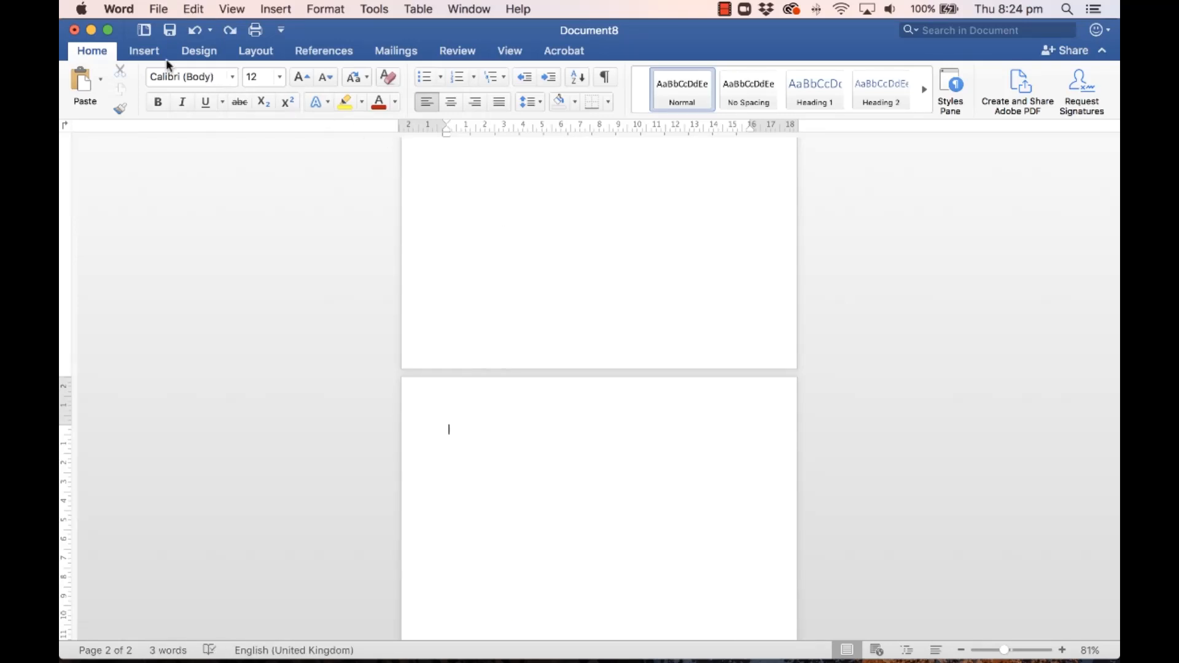
Step: Draw a text box on page 2 with no outline and paste the artist statement into it
left_click(148, 52)
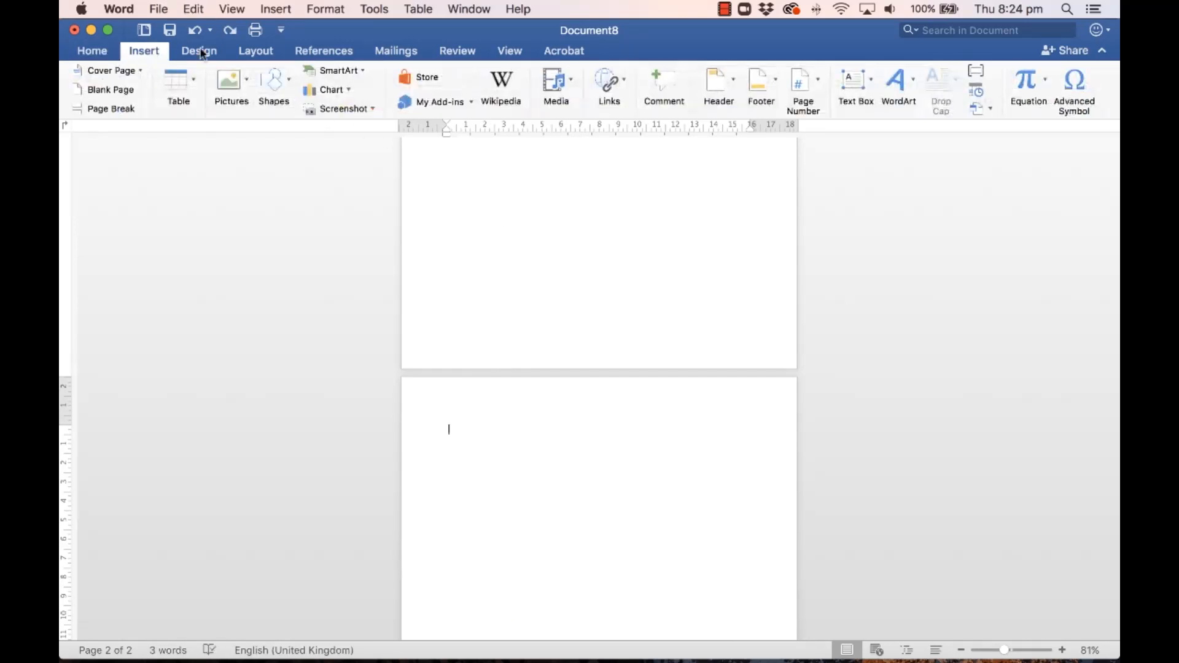
left_click(846, 83)
left_click(870, 106)
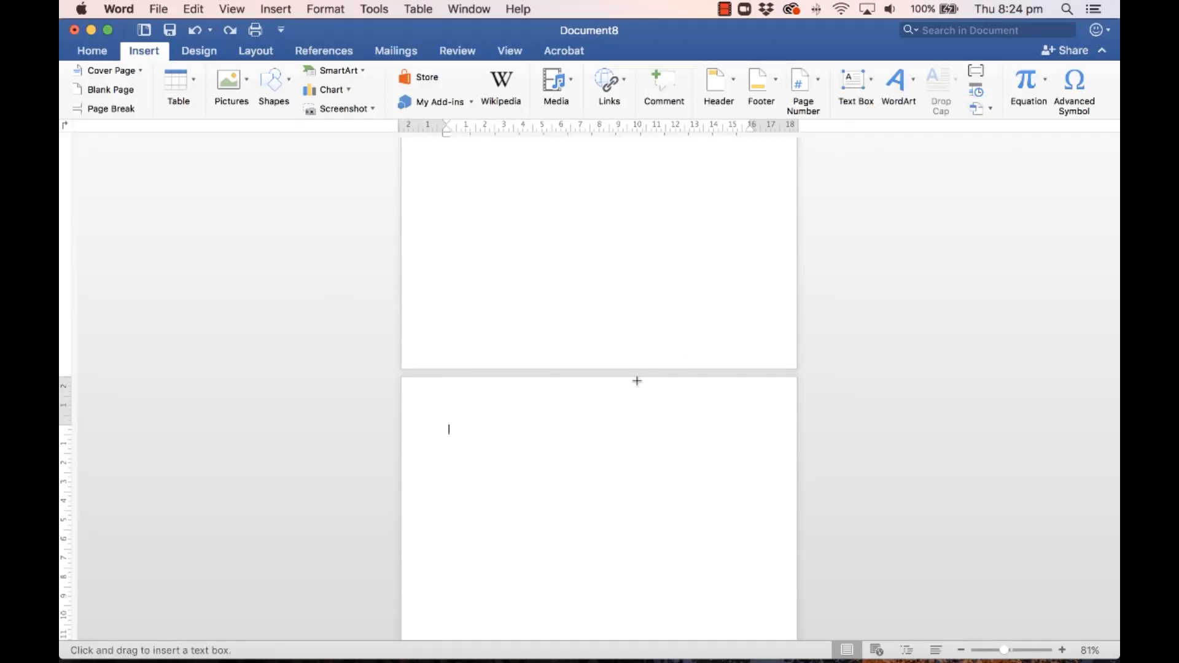
left_click_drag(449, 421, 743, 534)
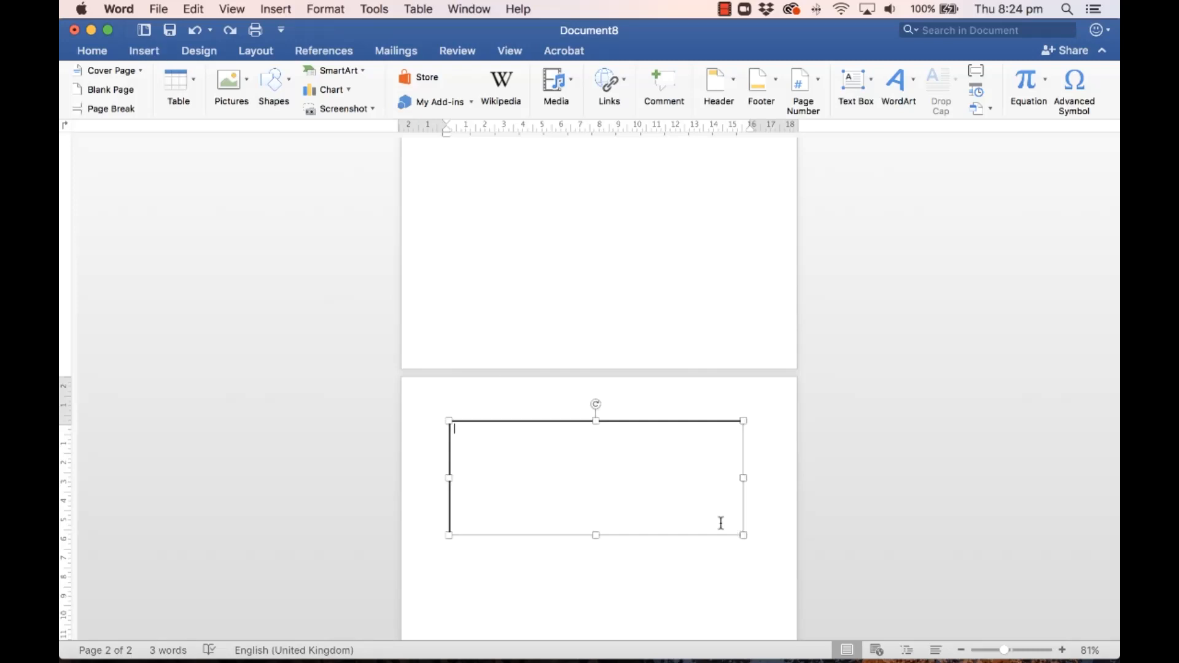
left_click(399, 78)
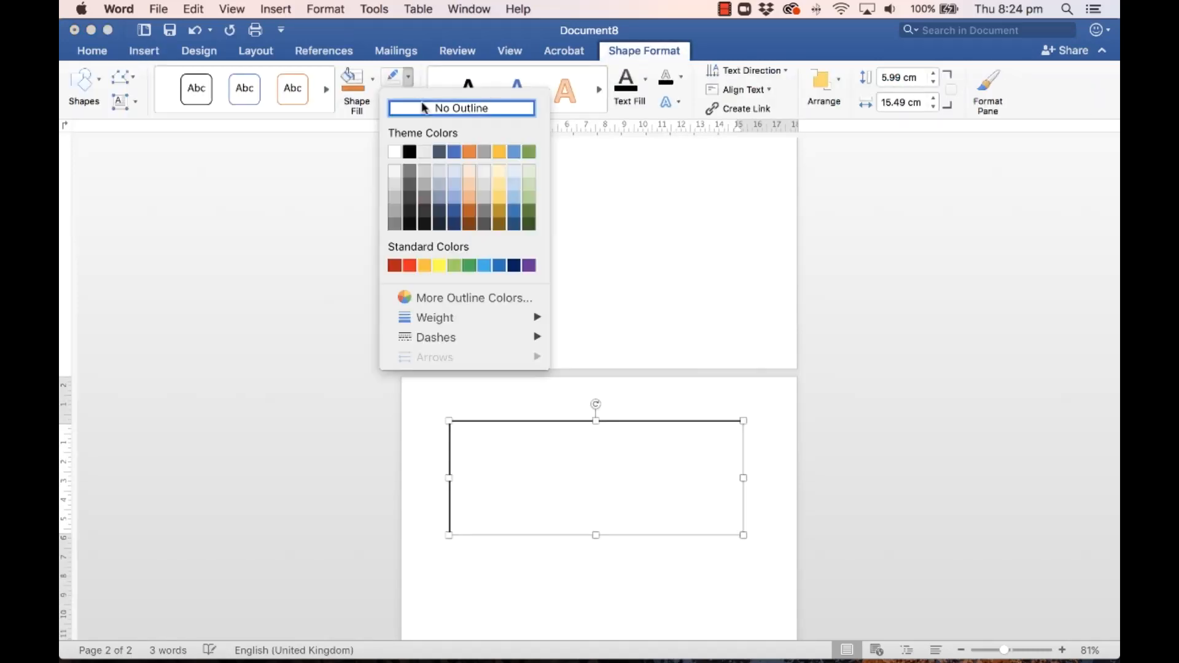
left_click(461, 108)
key("super+v")
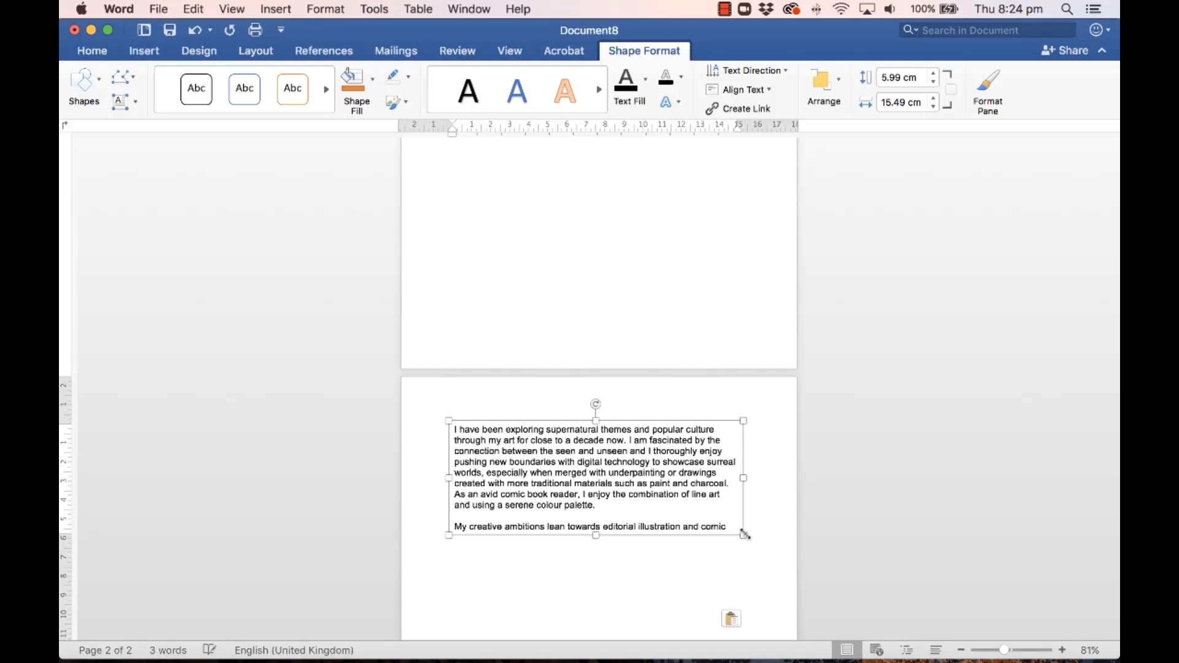
Step: Make the statement text box narrow and tall and move it toward page 2's right side
left_click_drag(745, 534, 678, 652)
scroll(705, 521, "down", 5)
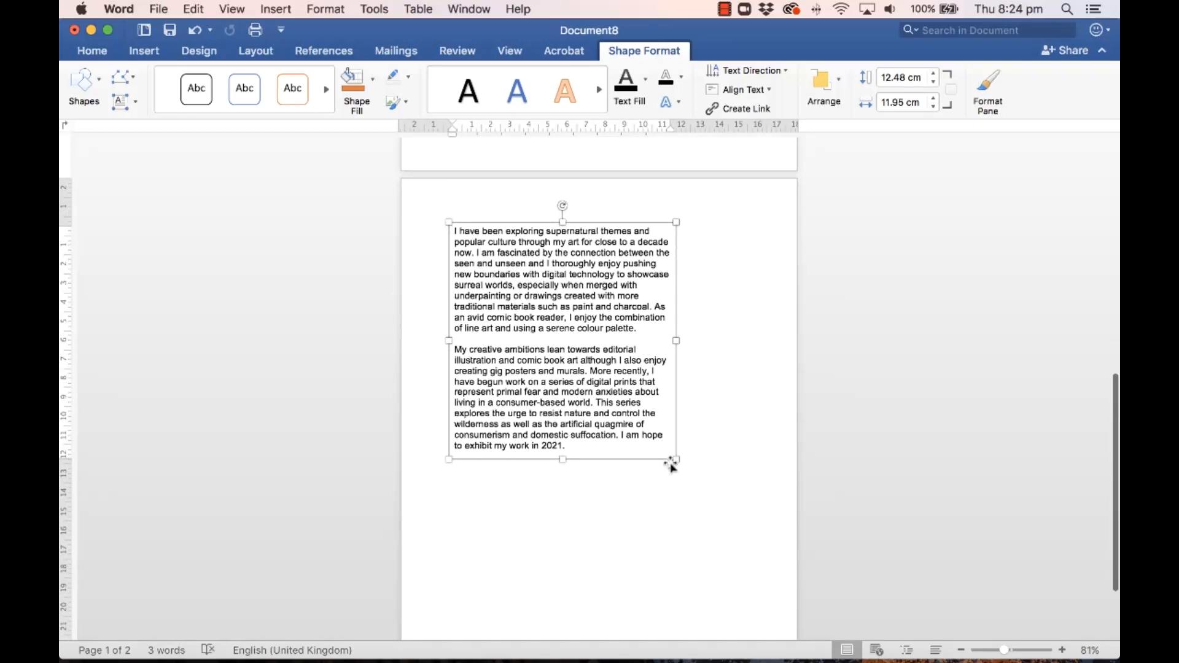
left_click_drag(676, 458, 622, 598)
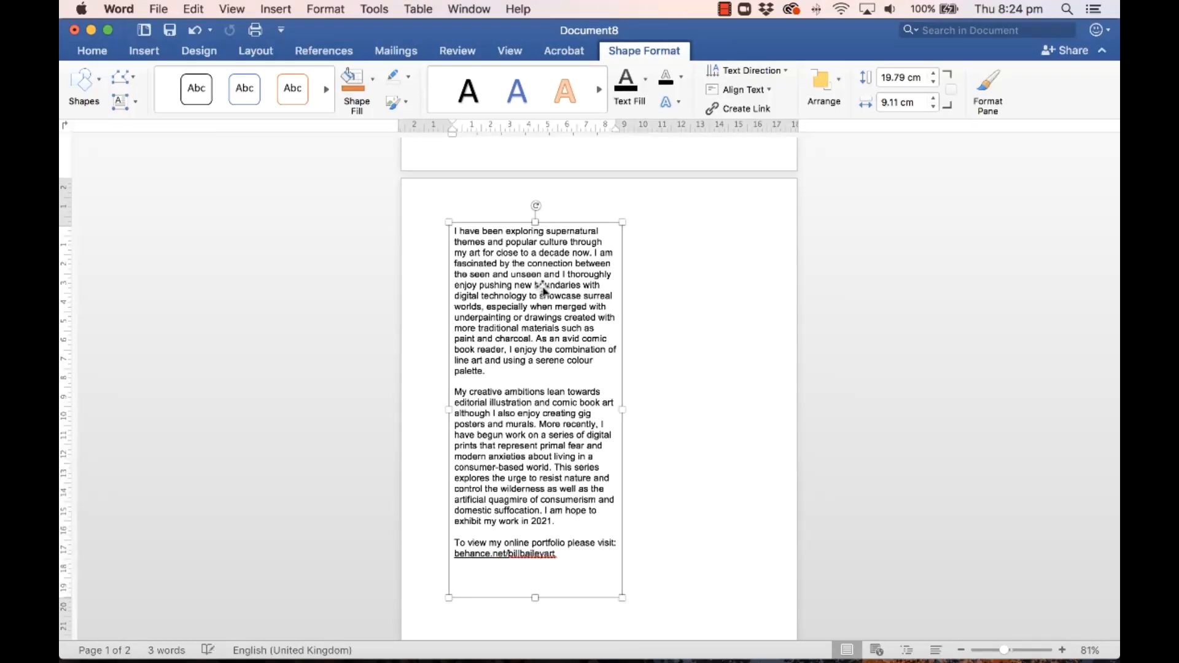
left_click_drag(568, 224, 694, 261)
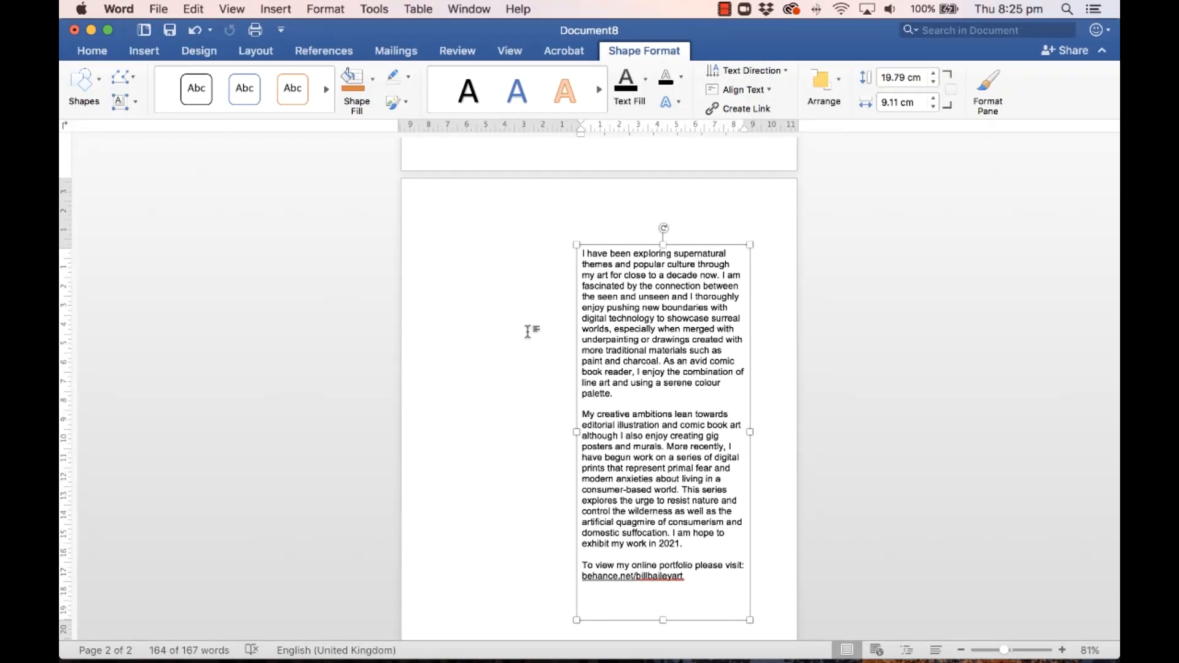
Step: Reduce the statement text to 11 pt and narrow the column to 7.44 cm
left_click(98, 53)
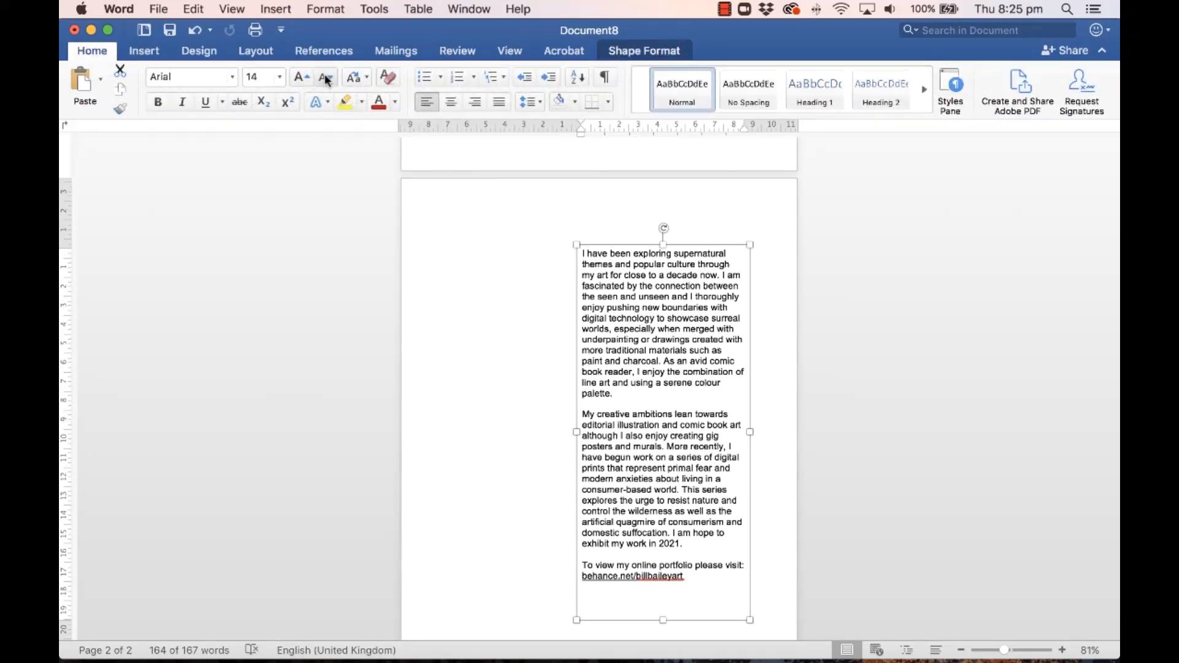
left_click(326, 78)
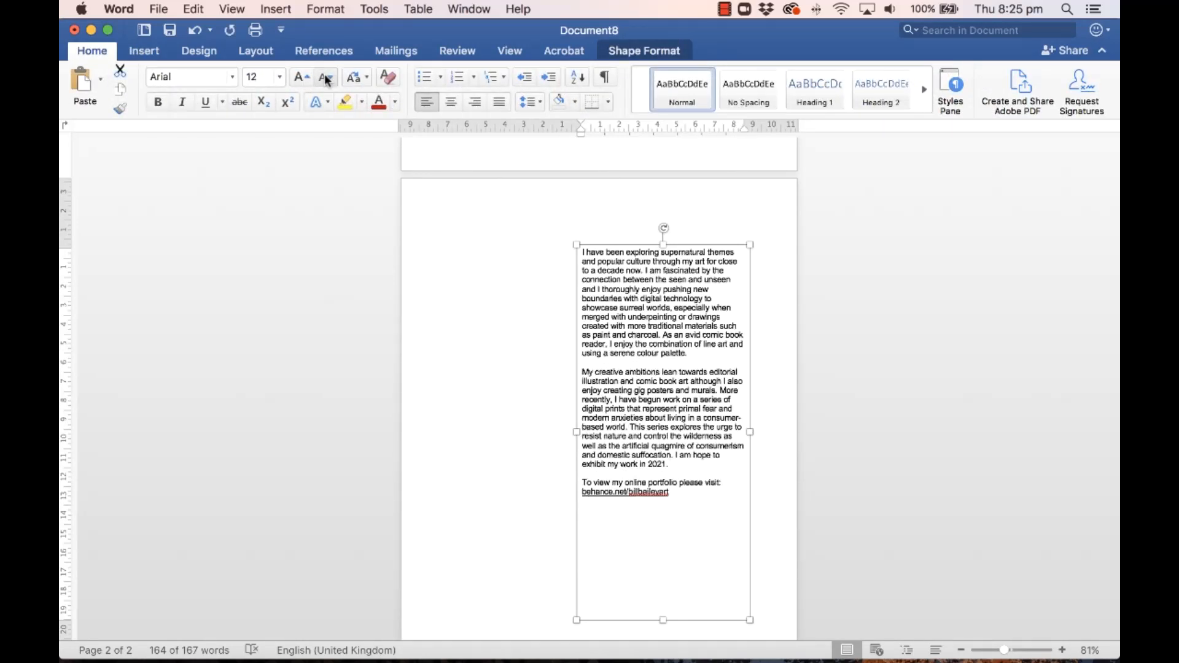
left_click(325, 75)
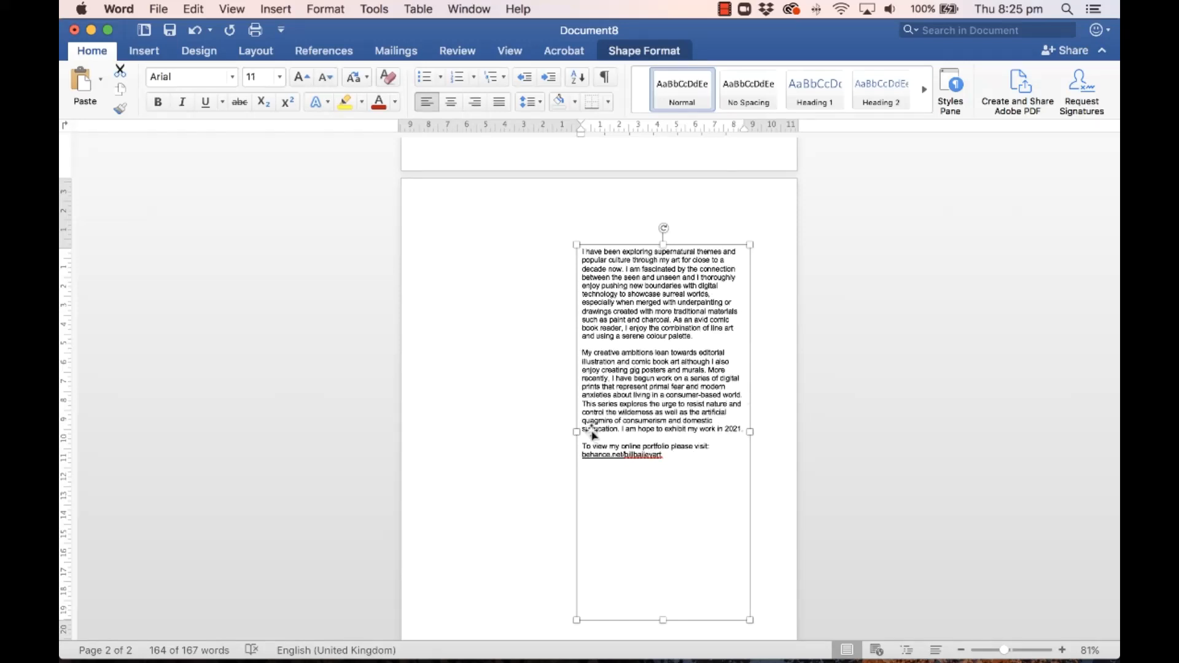
left_click_drag(576, 431, 608, 432)
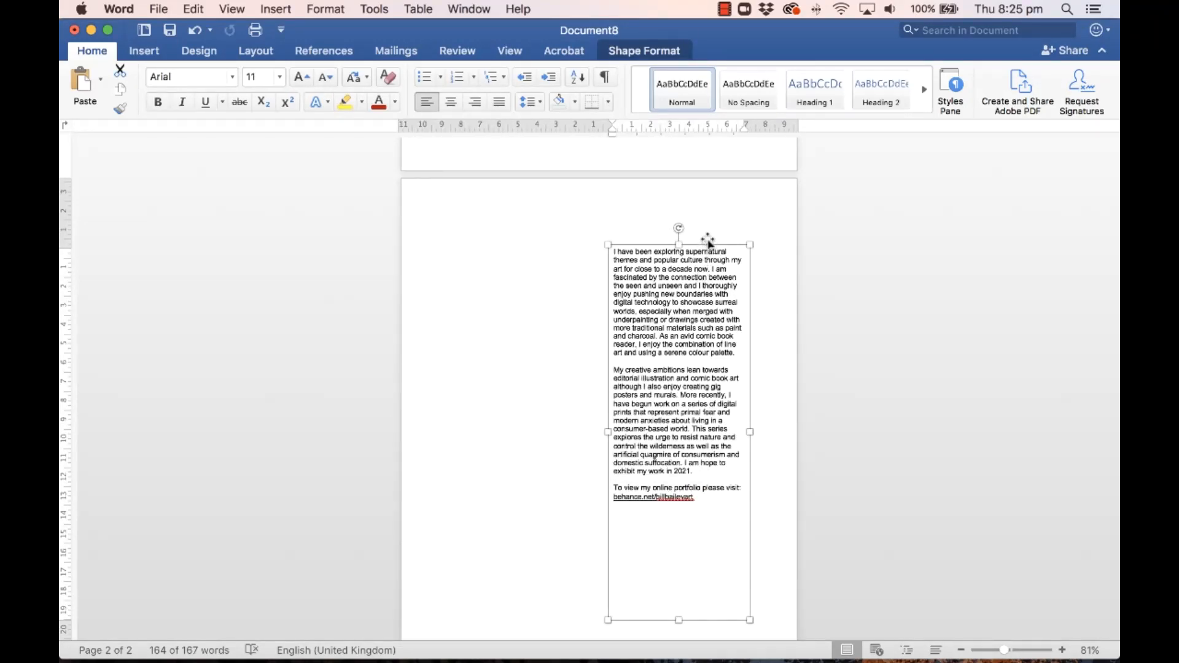
left_click(510, 269)
scroll(529, 276, "up", 2)
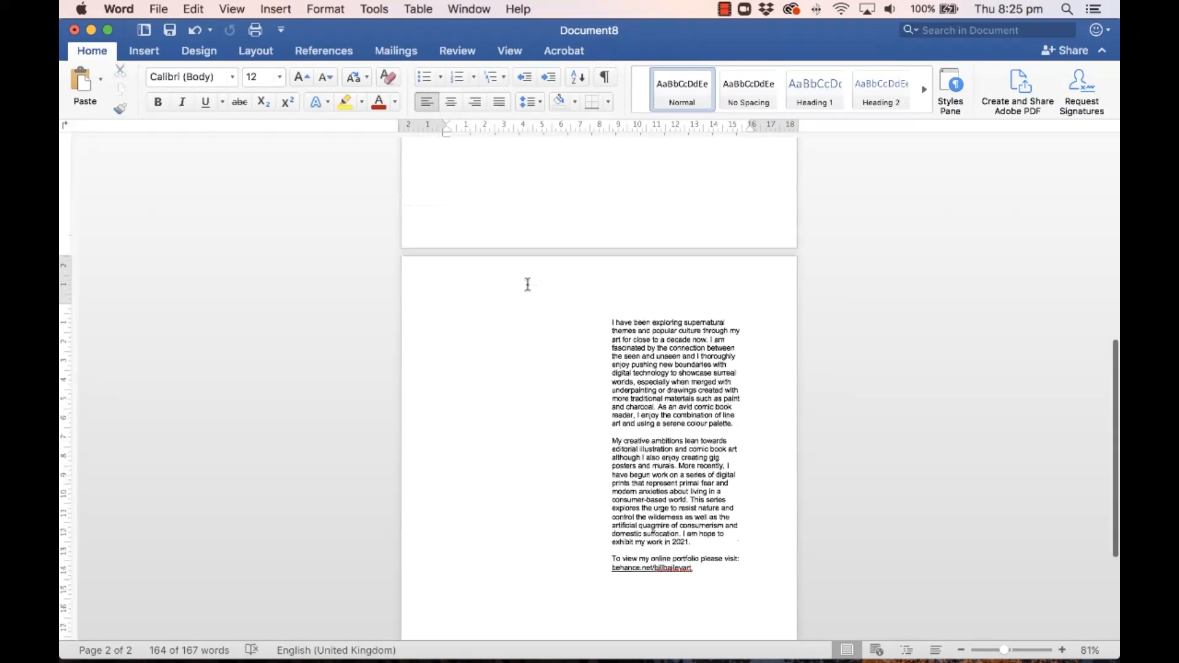
scroll(527, 285, "up", 10)
Step: Paste a copy of the cover skull onto page 2, shrunk beside the statement's opening lines
left_click(580, 334)
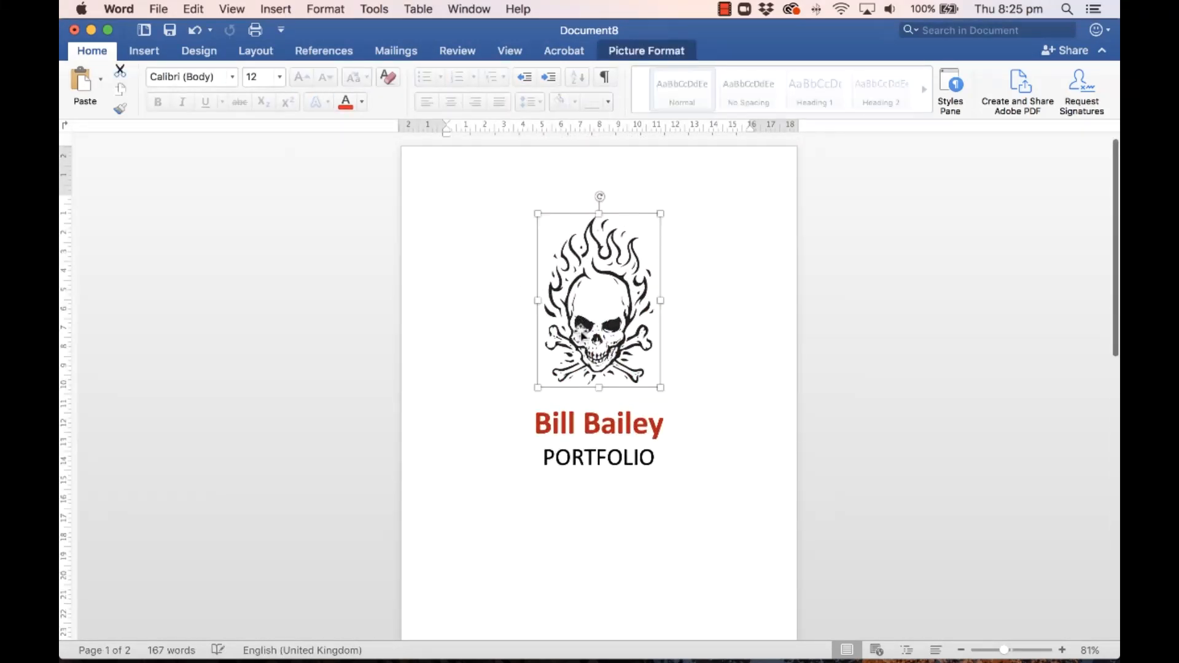
scroll(581, 331, "down", 8)
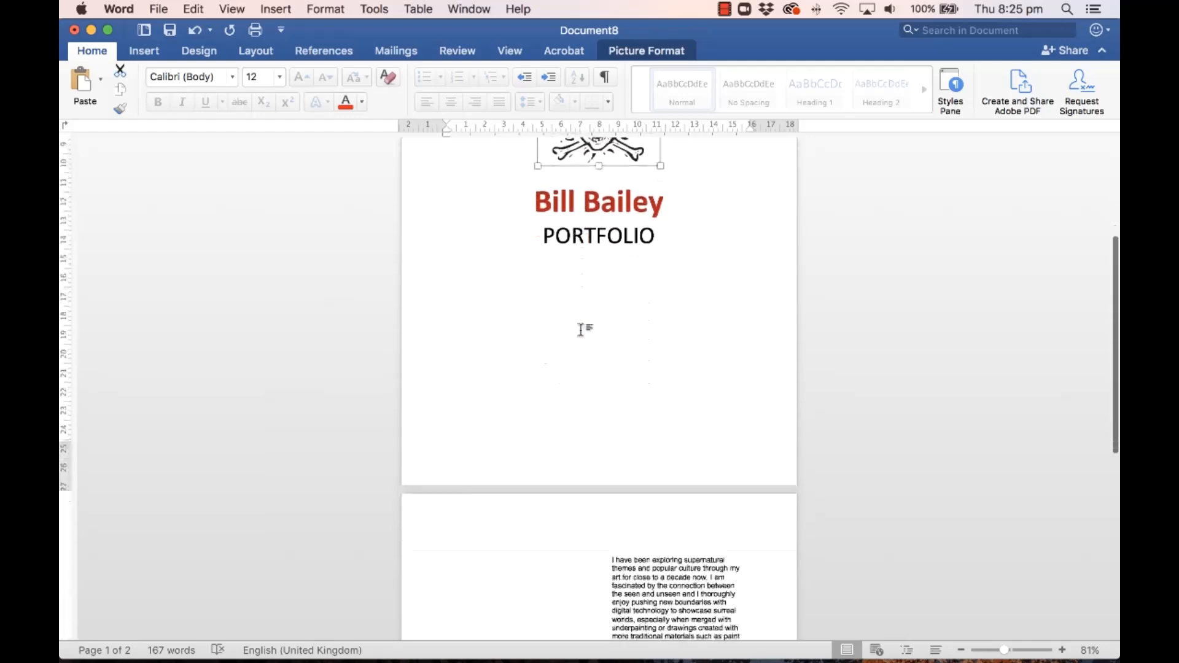
left_click(528, 439)
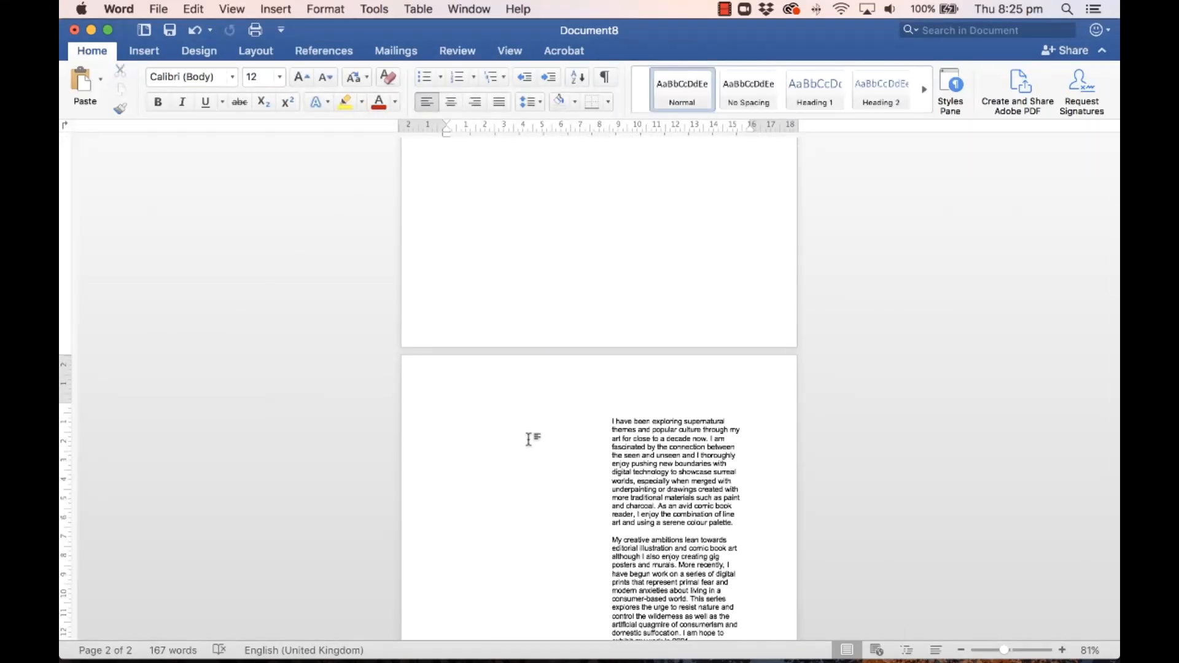
key("super+v")
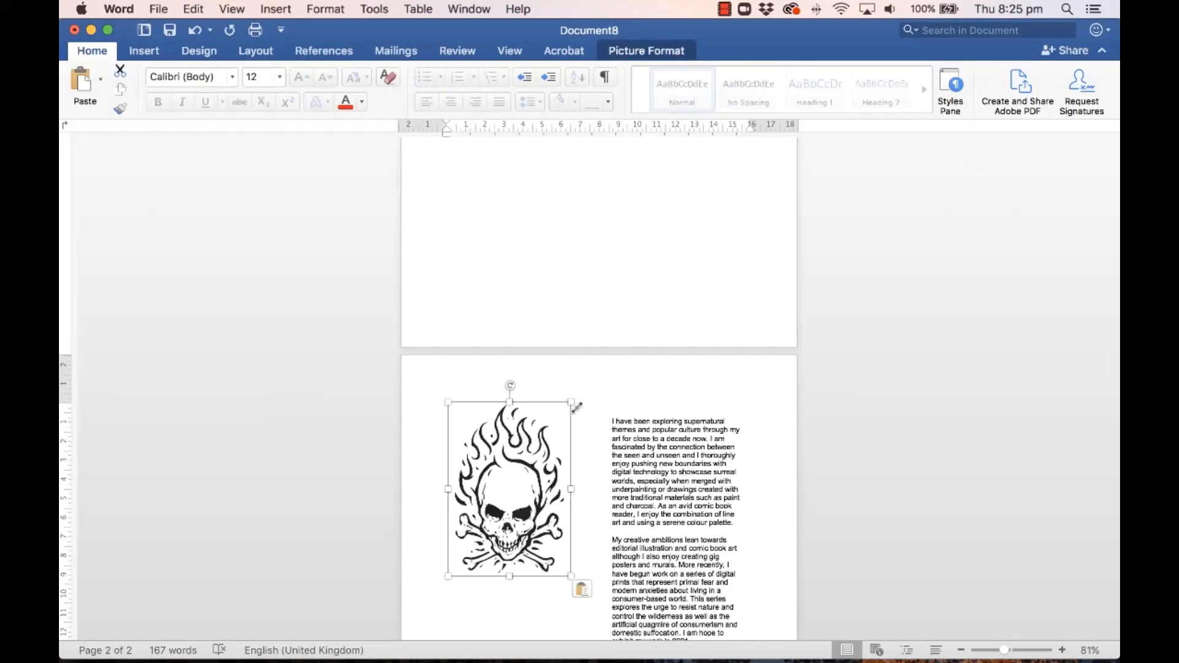
left_click_drag(571, 402, 557, 461)
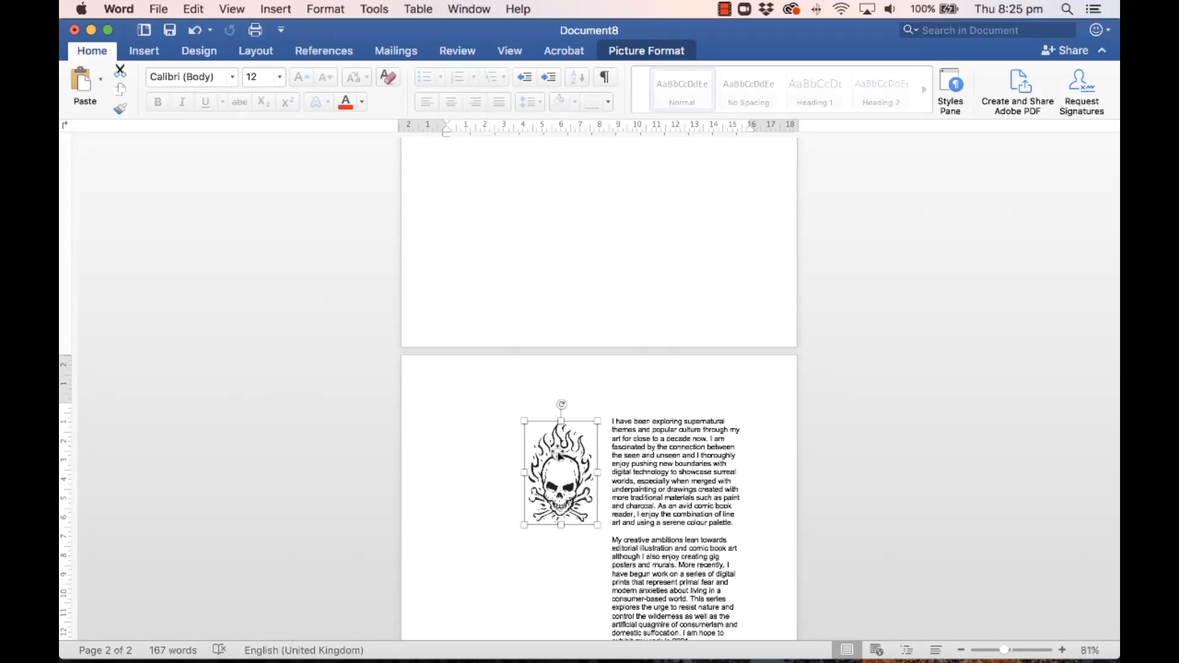
left_click_drag(558, 454, 559, 452)
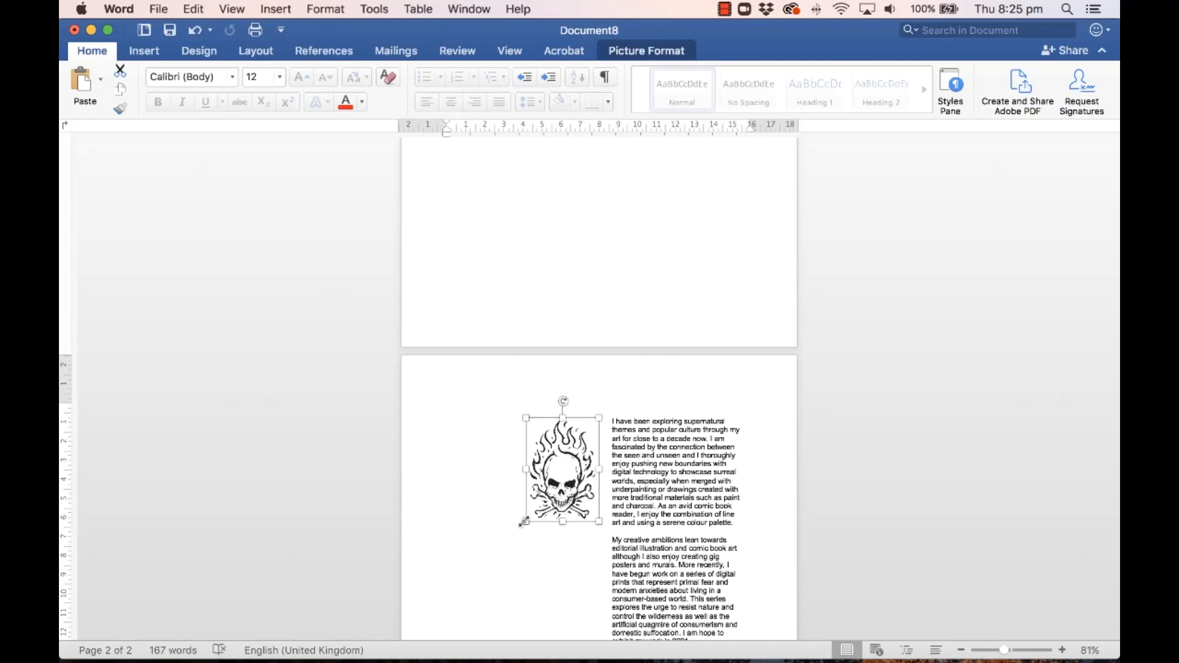
left_click_drag(523, 522, 562, 489)
left_click(561, 537)
scroll(559, 537, "down", 5)
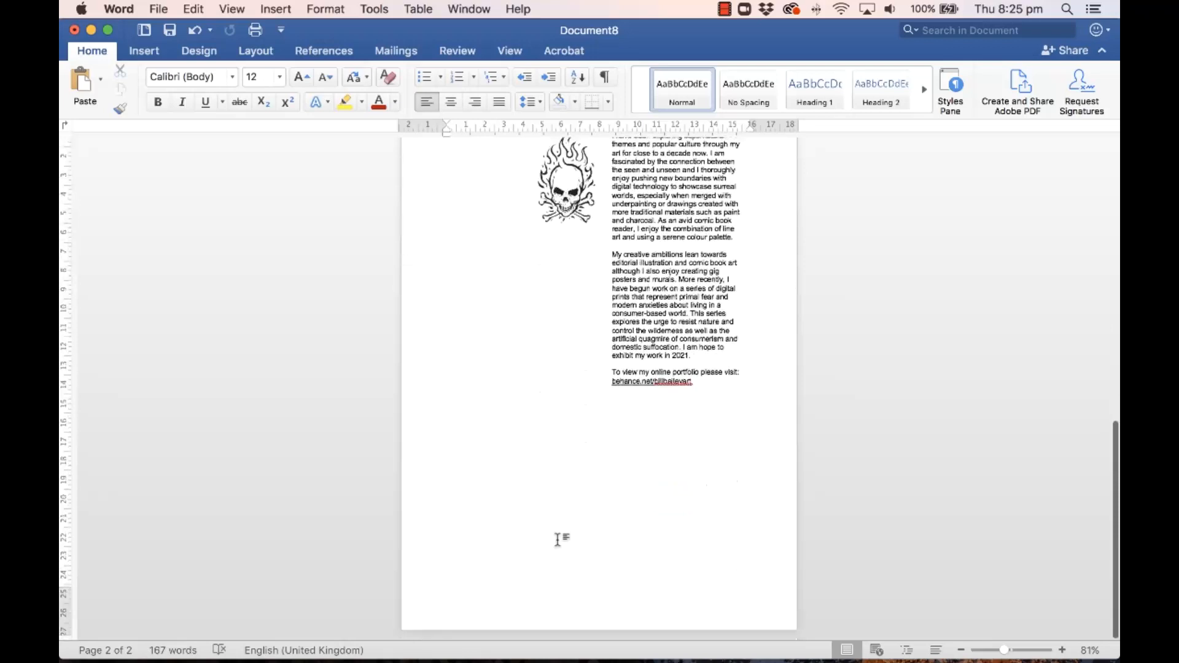
Step: Insert a blank page before the statement page
left_click(723, 464)
left_click(560, 453)
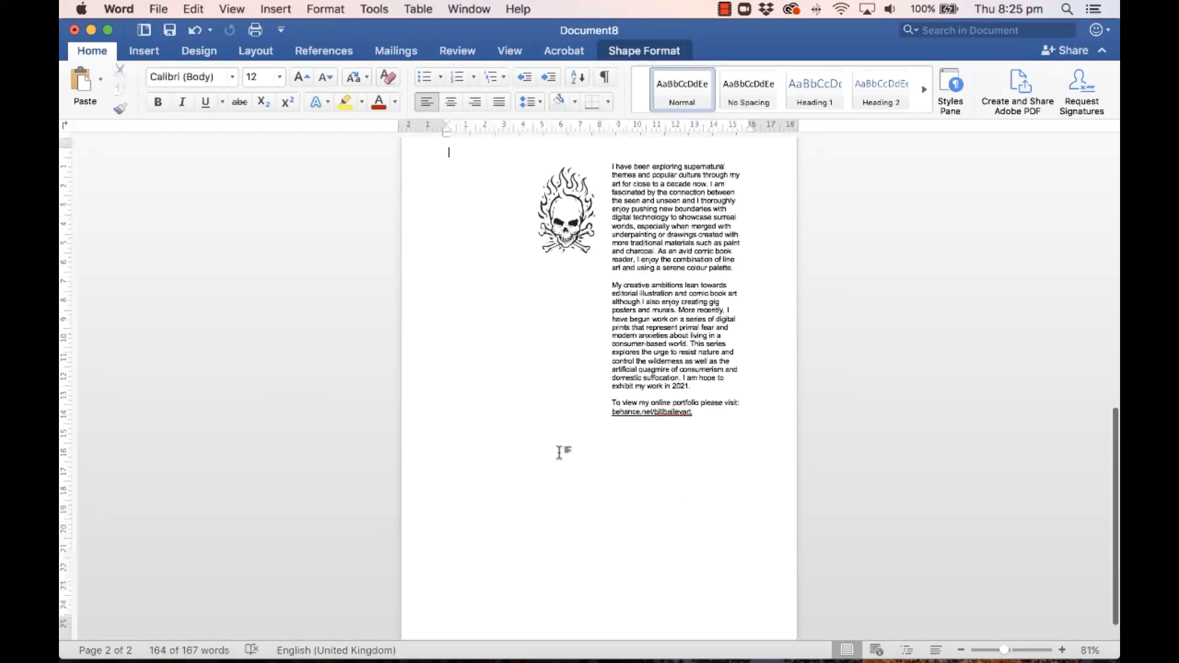
left_click(134, 51)
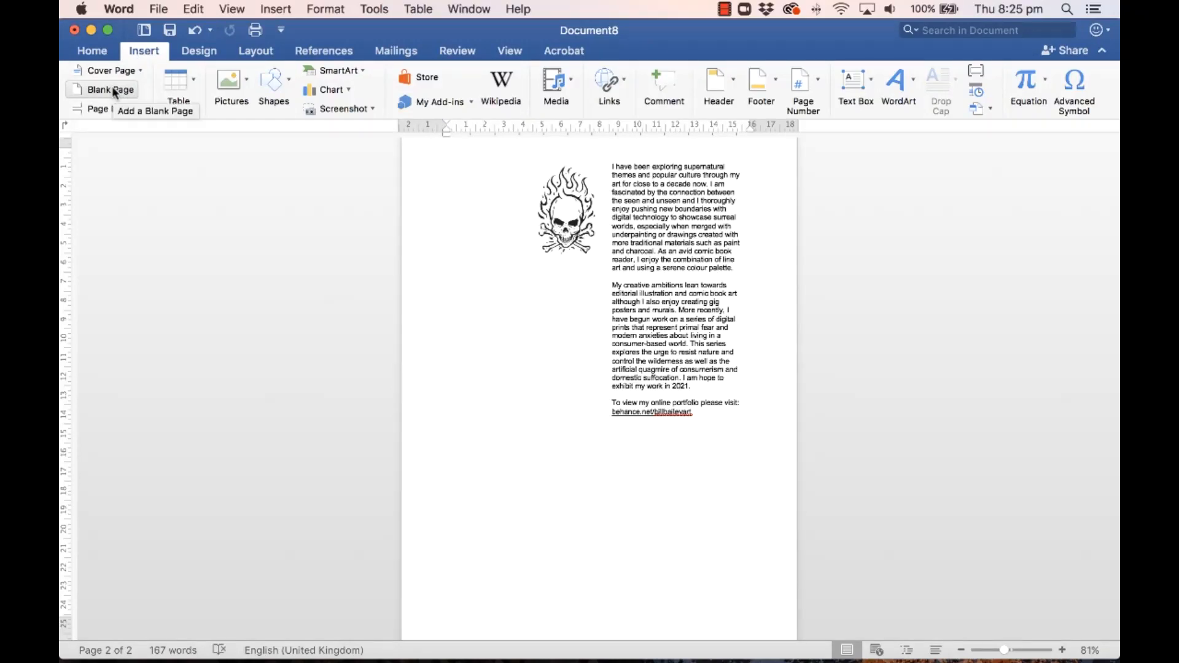
left_click(113, 90)
scroll(686, 409, "down", 10)
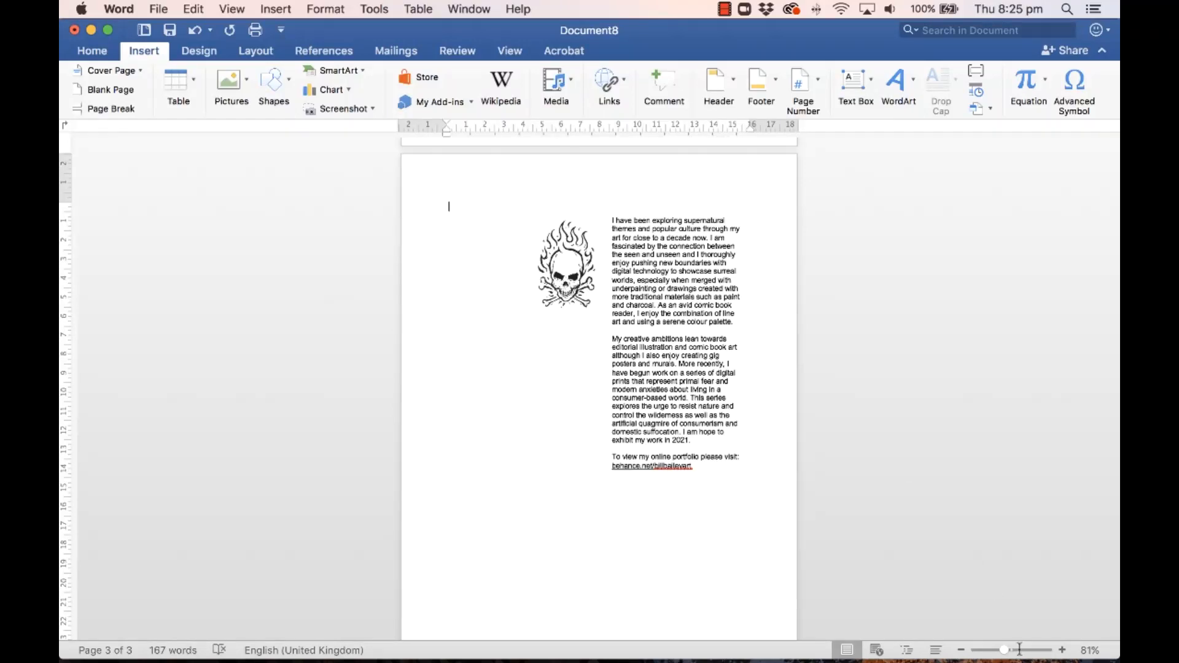
Step: Move the skull and statement box together up onto page 2, leaving page 3 empty
left_click_drag(1004, 652, 985, 651)
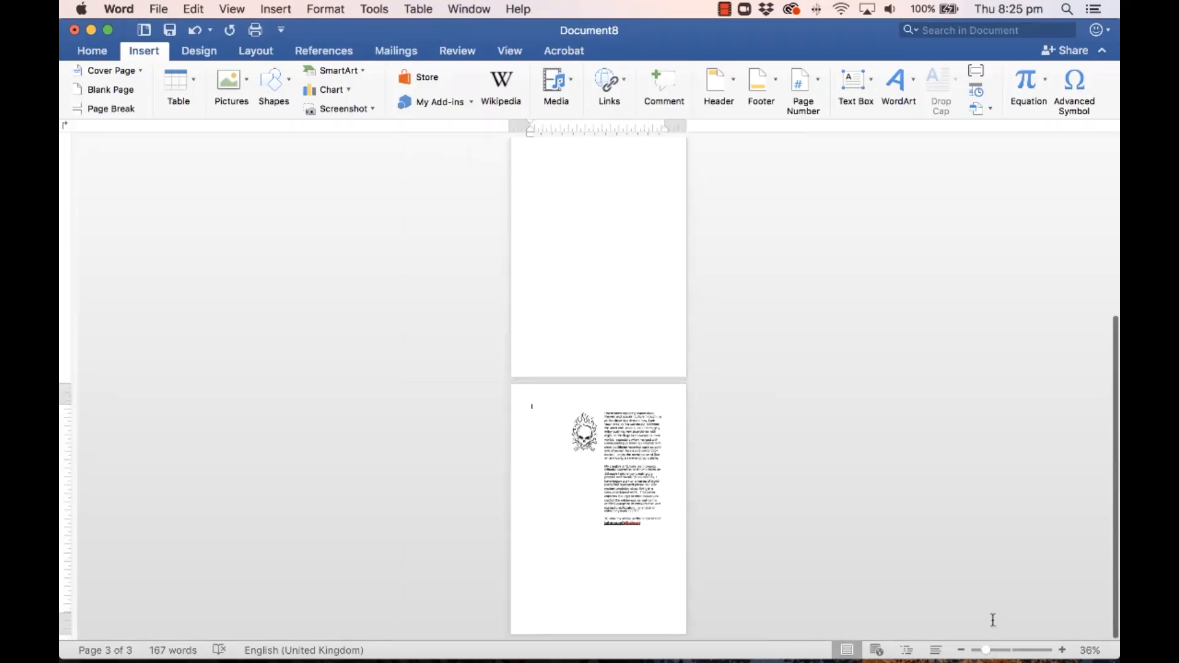
left_click(585, 433)
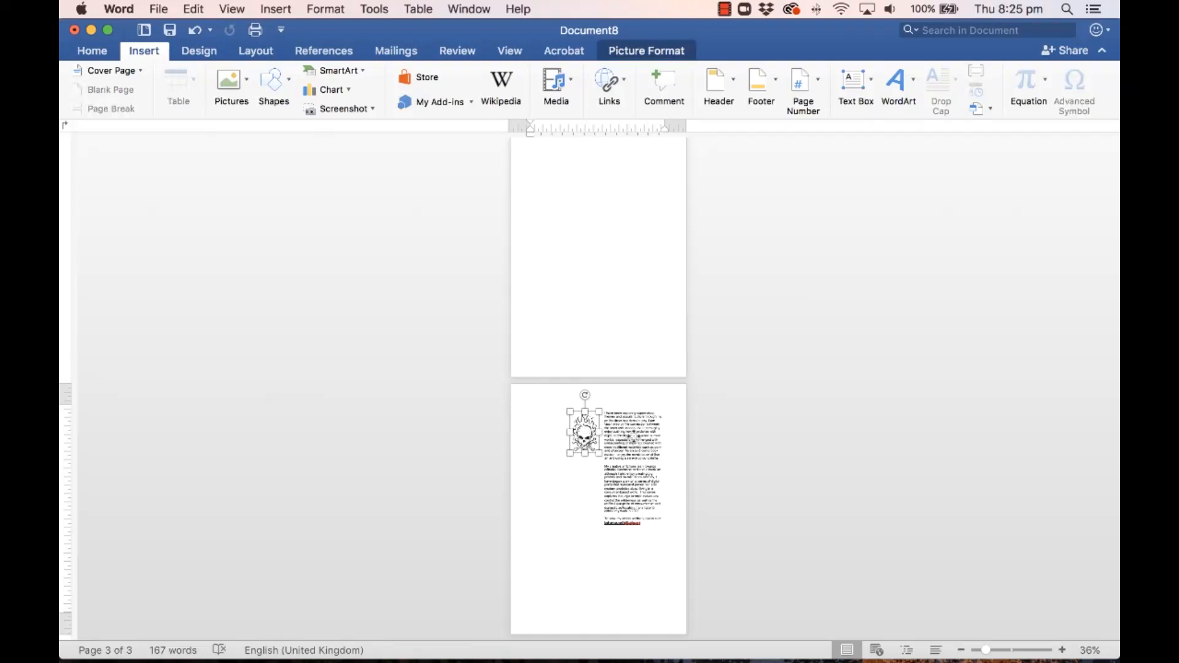
left_click(639, 409, "shift")
left_click_drag(651, 410, 642, 185)
scroll(634, 250, "up", 3)
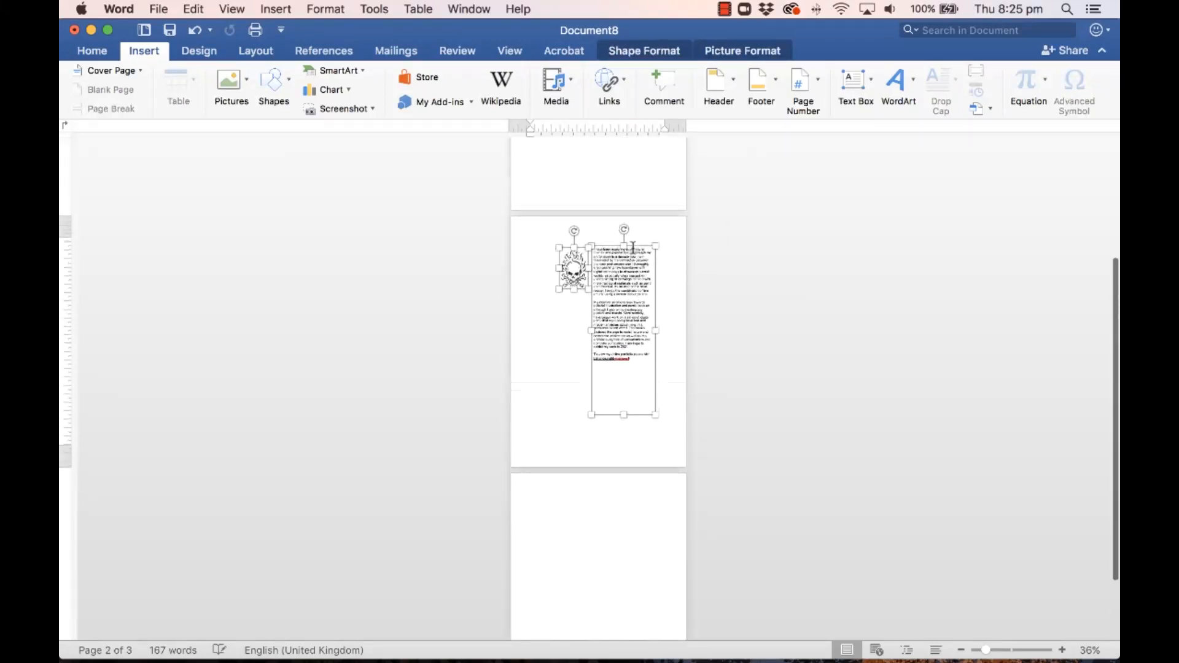
left_click_drag(634, 259, 639, 254)
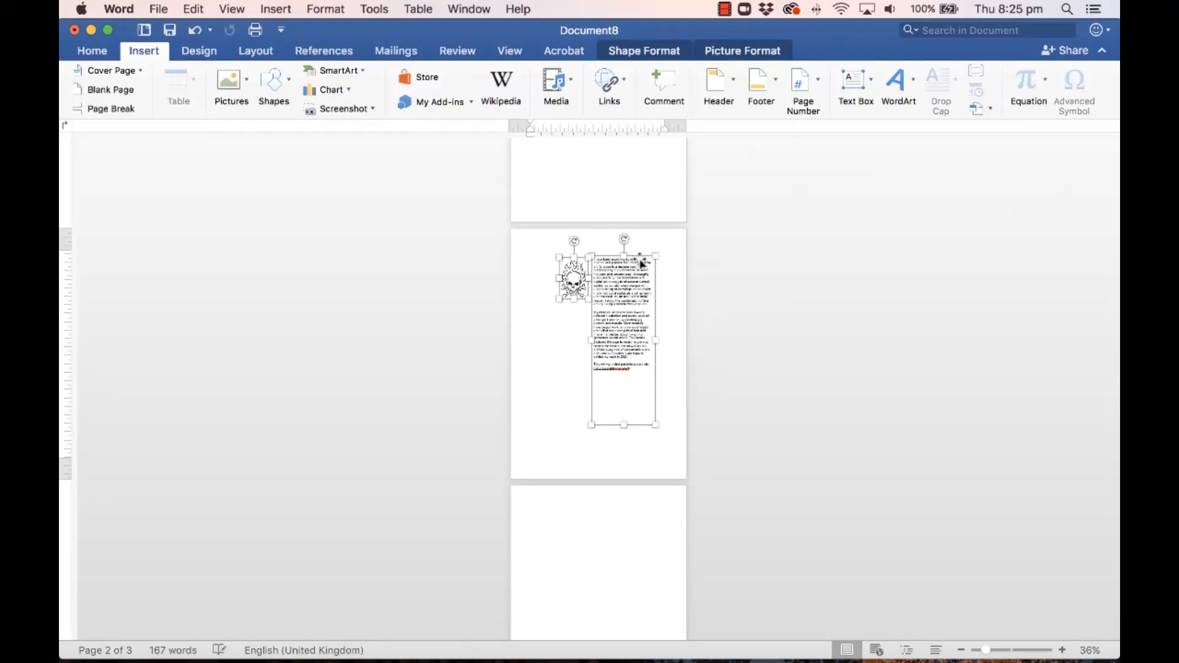
scroll(641, 257, "up", 5)
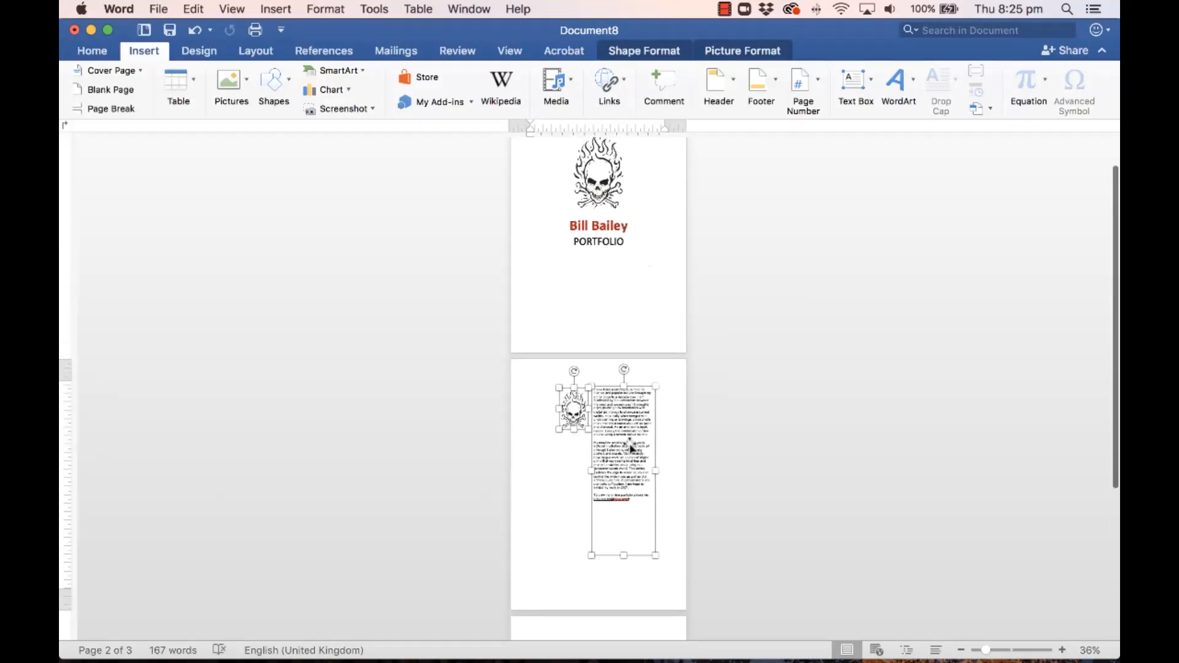
scroll(627, 469, "down", 4)
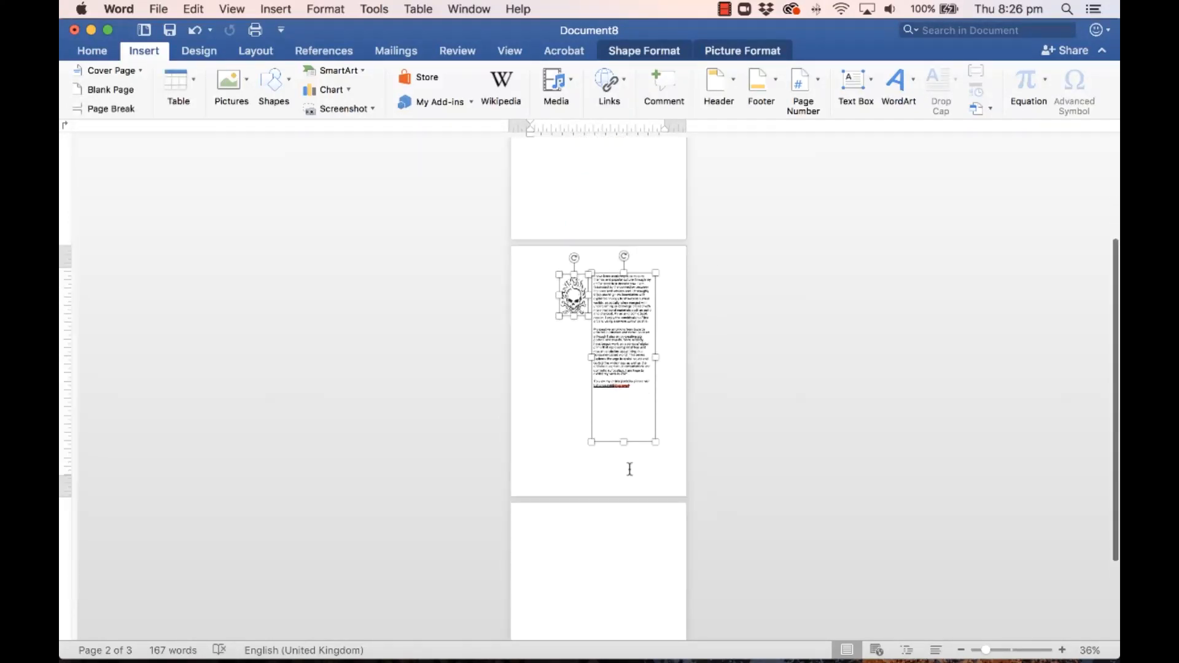
left_click(599, 525)
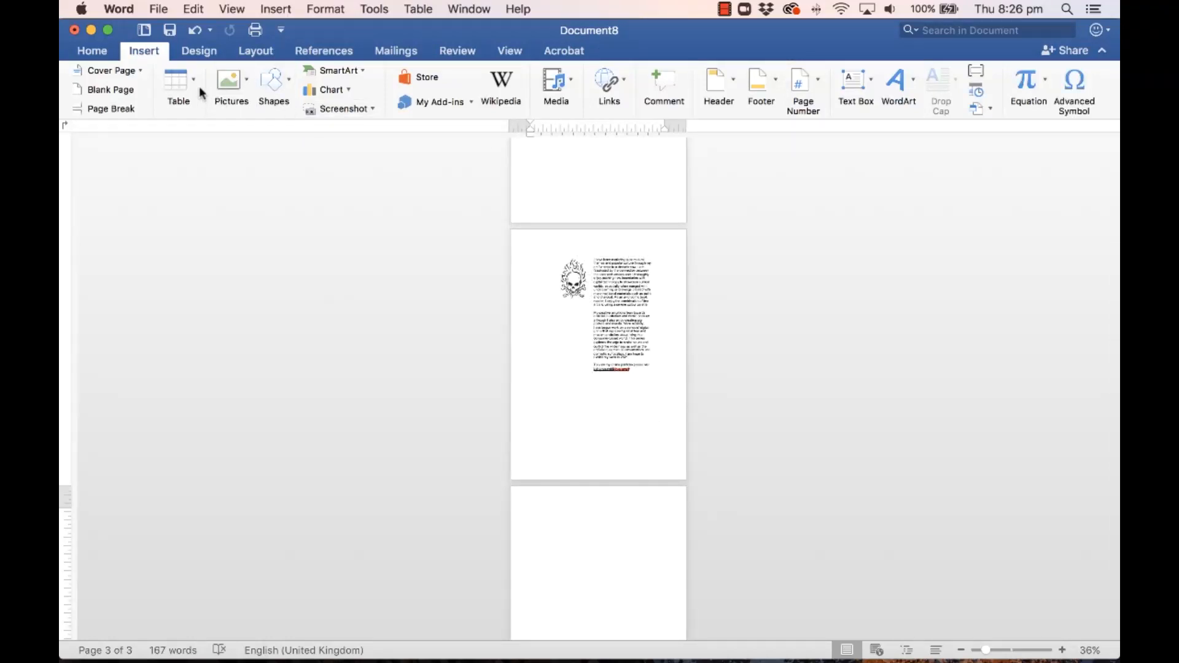
Step: Insert the 01 Face-off artwork image from file onto page 3
left_click(248, 83)
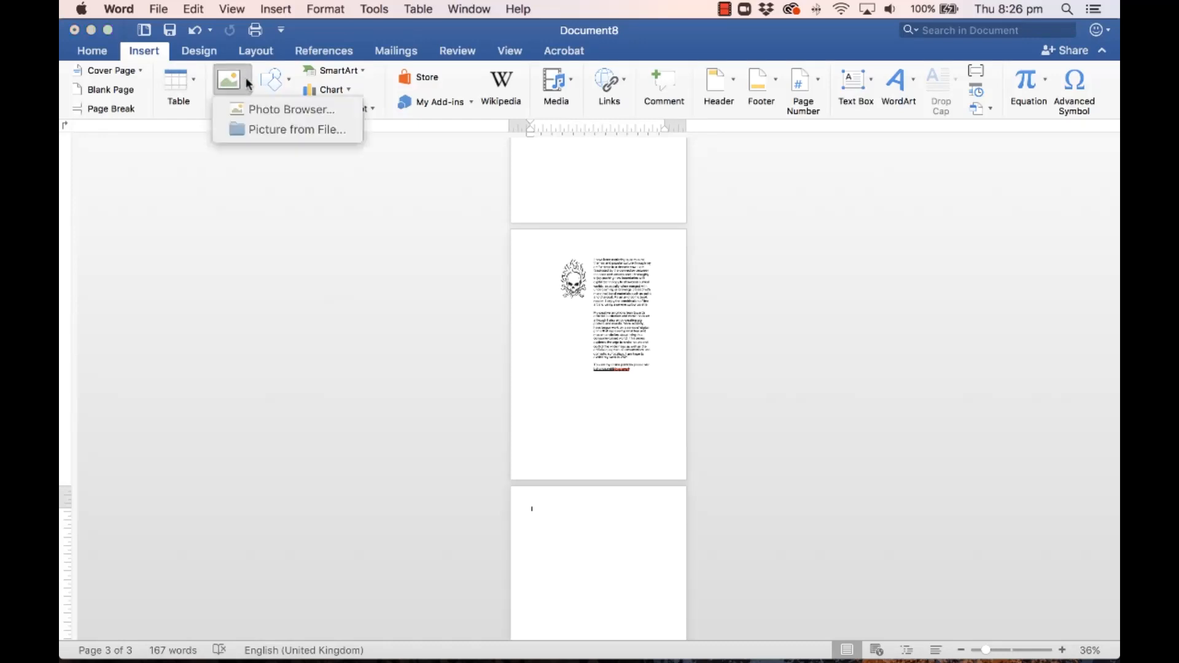
left_click(280, 126)
left_click(490, 158)
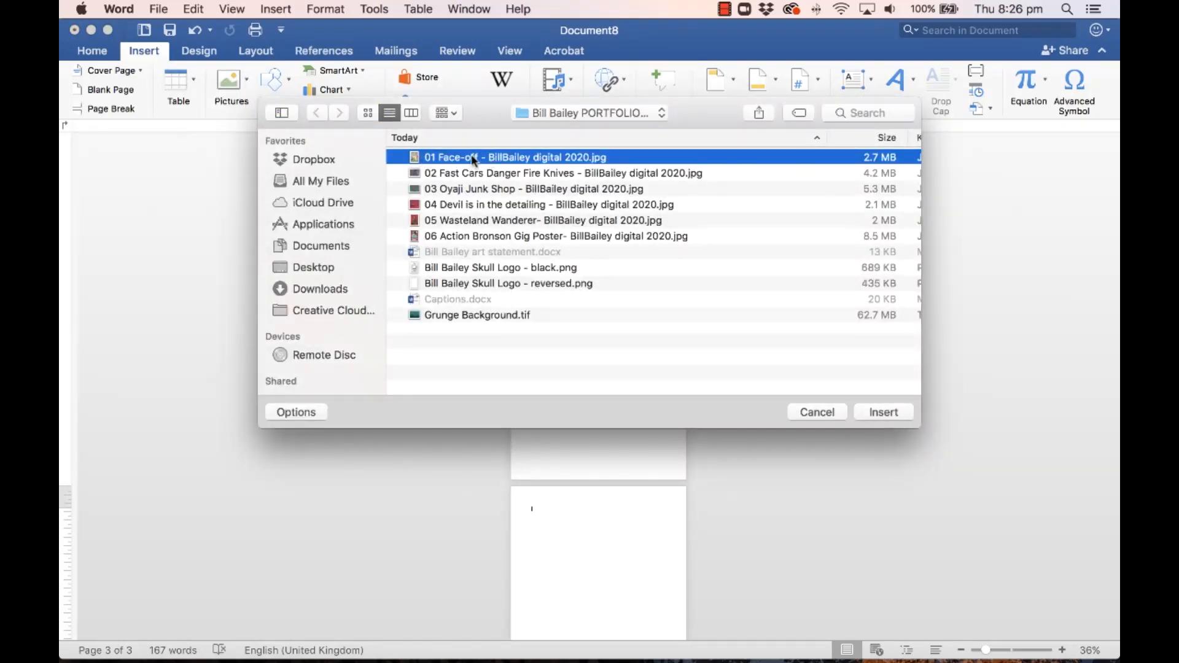
left_click(882, 413)
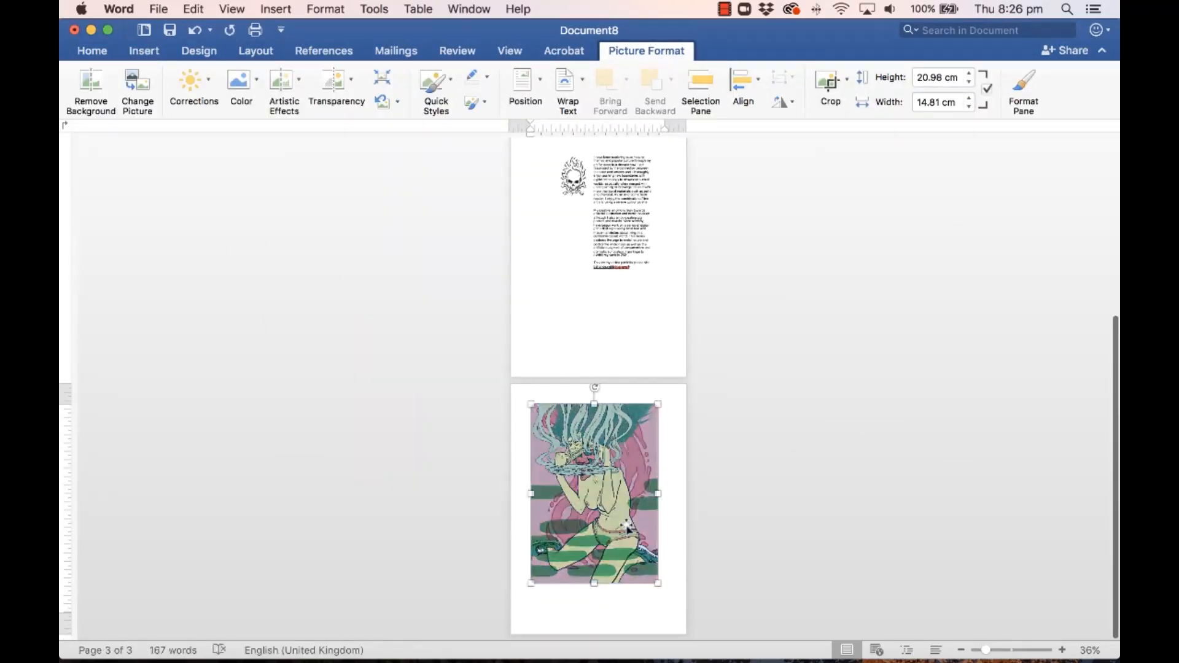
Step: Set the Face-off picture to In Front of Text and drag it near the top centre of page 3
left_click_drag(609, 471, 628, 513)
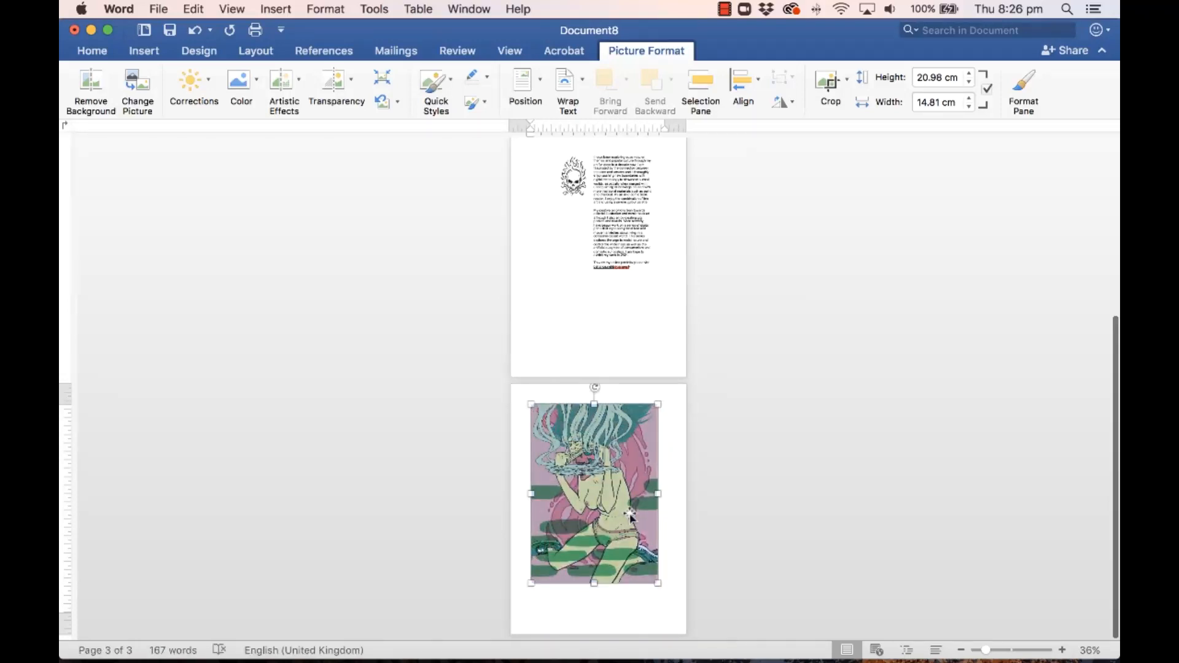
left_click(584, 88)
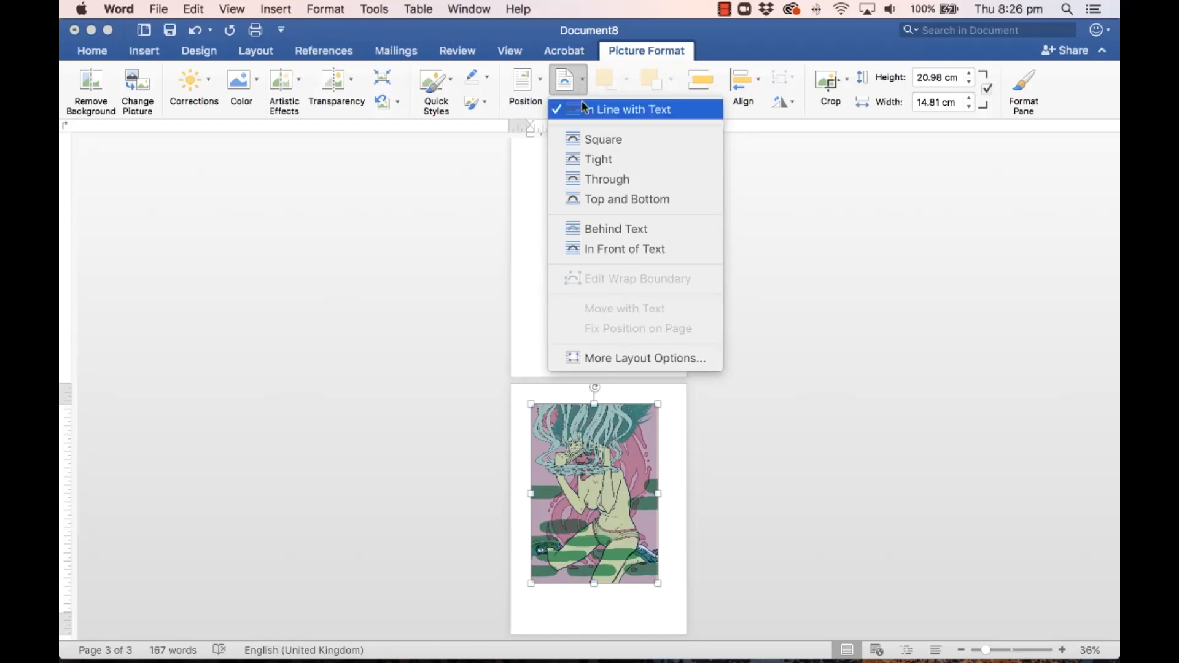
left_click(599, 248)
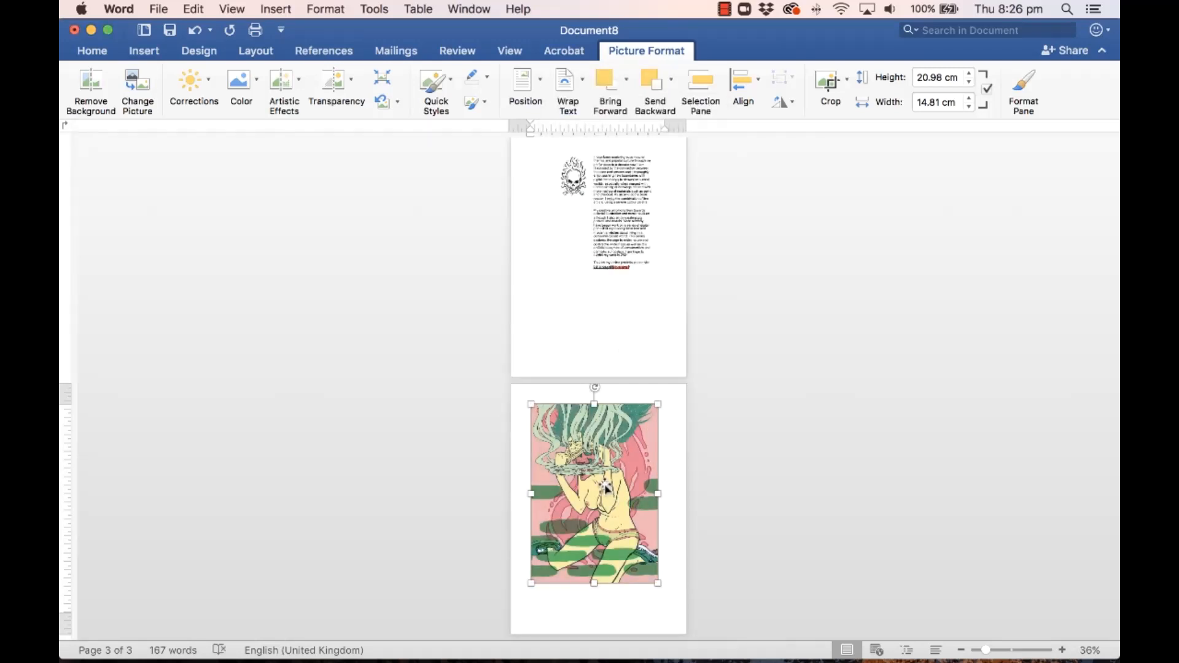
left_click_drag(608, 488, 595, 463)
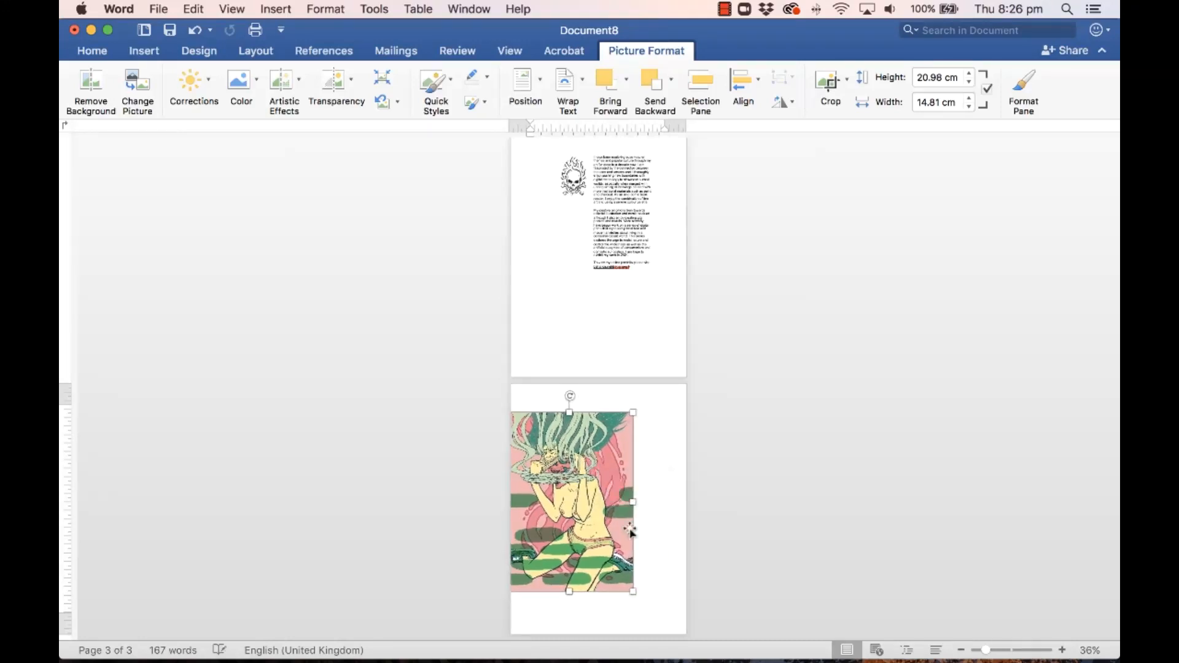
left_click_drag(607, 509, 628, 489)
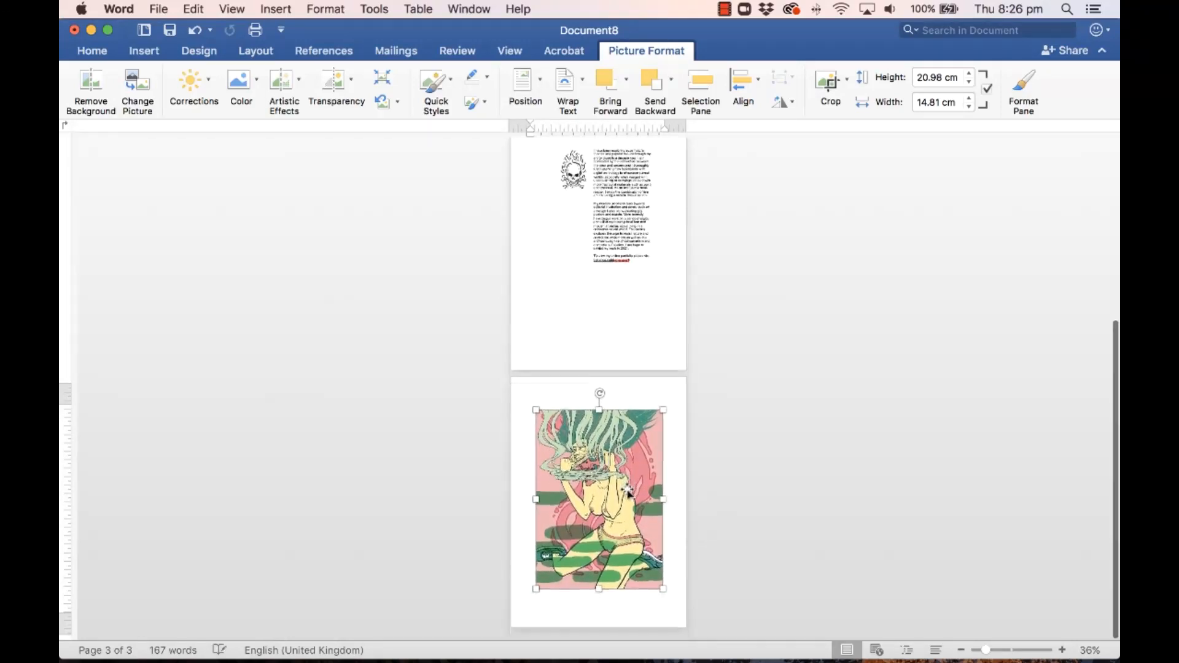
left_click(146, 50)
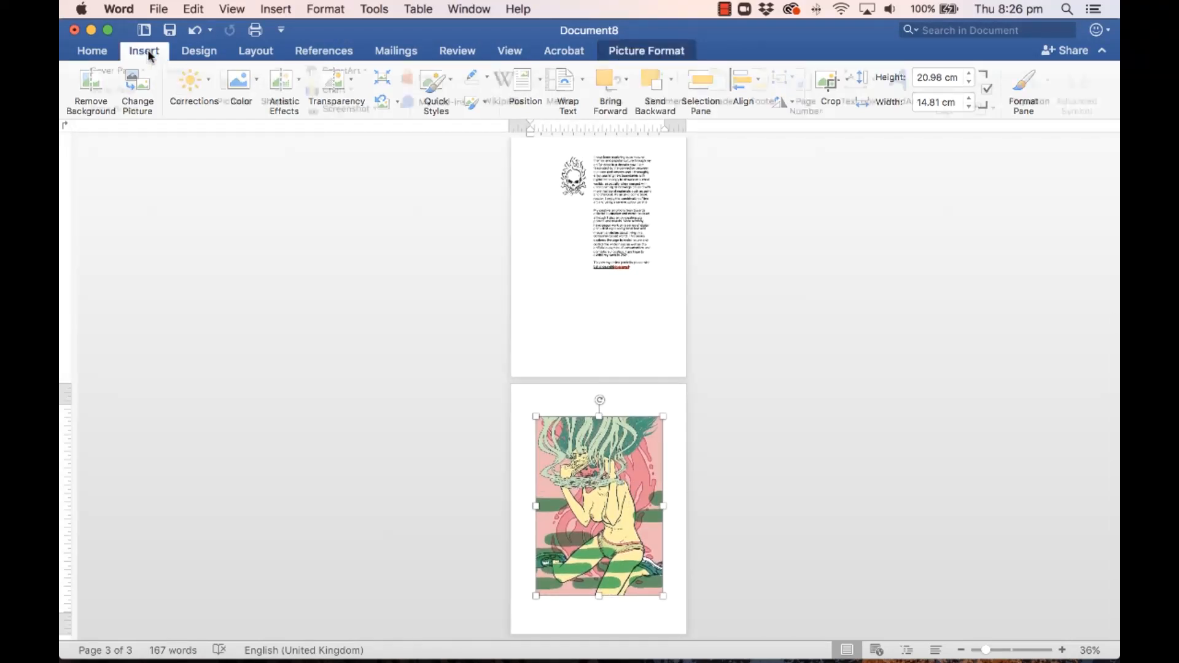
left_click(855, 86)
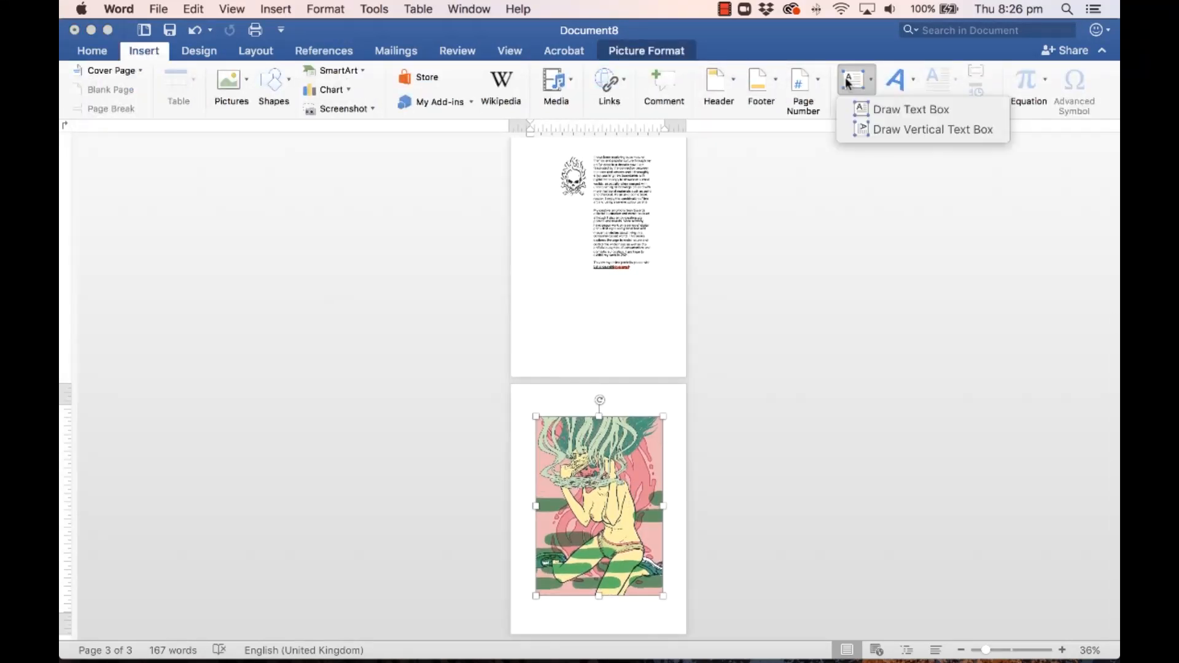
left_click(854, 80)
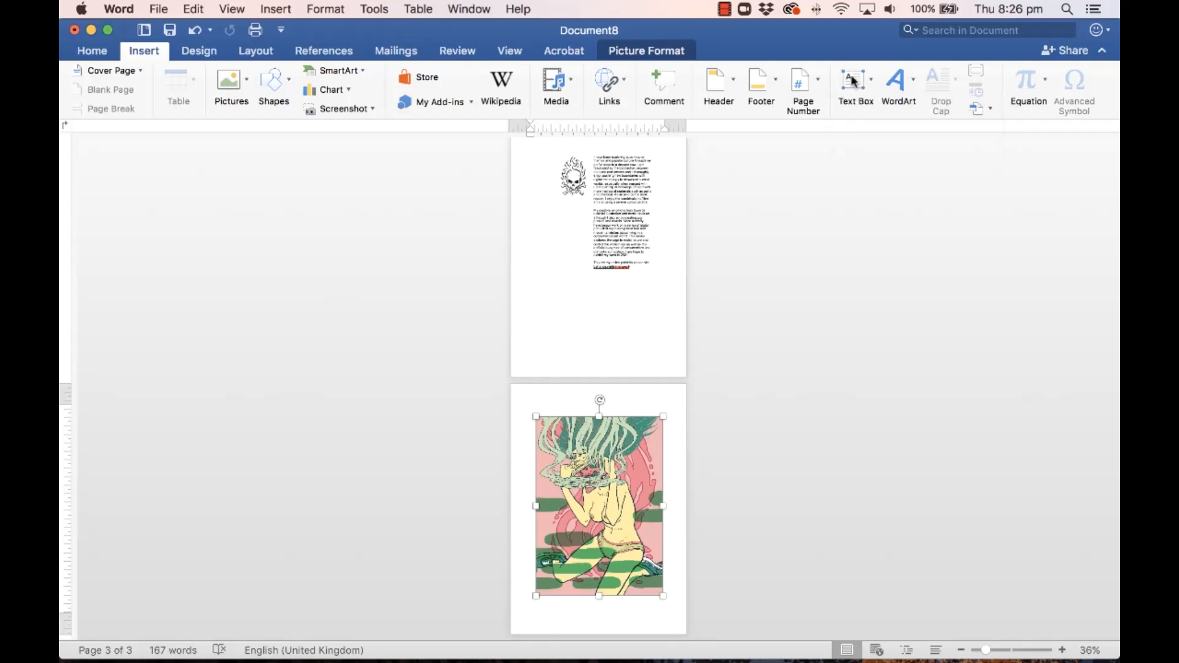
left_click(470, 9)
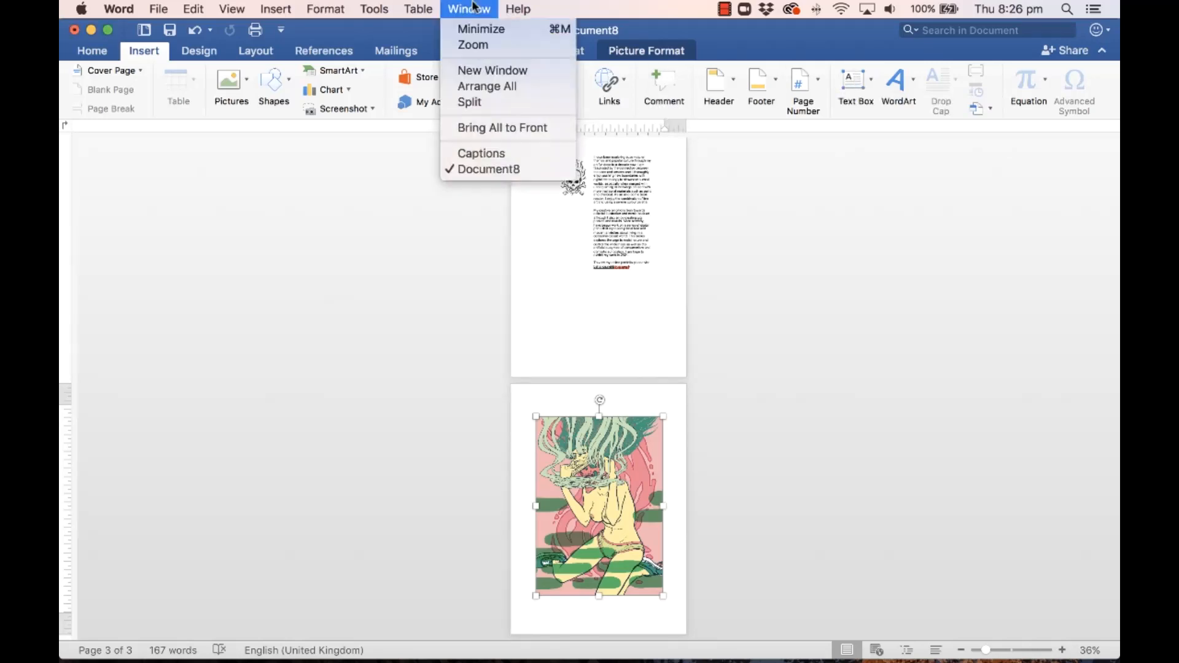
mouse_move(158, 8)
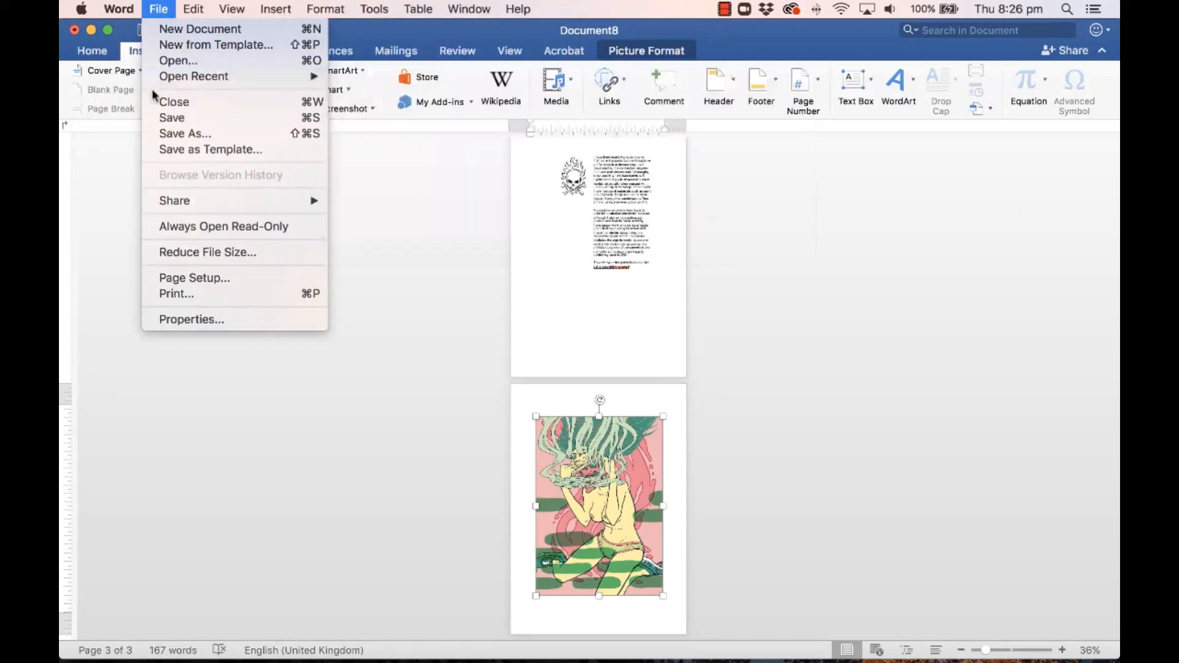
mouse_move(164, 78)
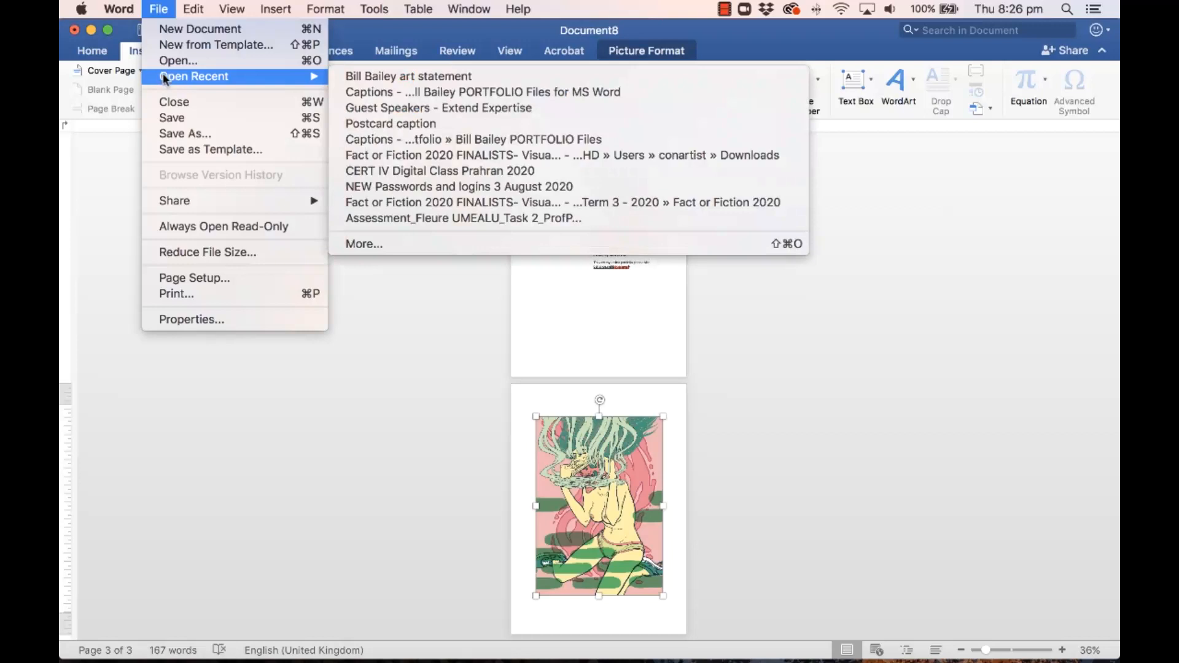
left_click(396, 78)
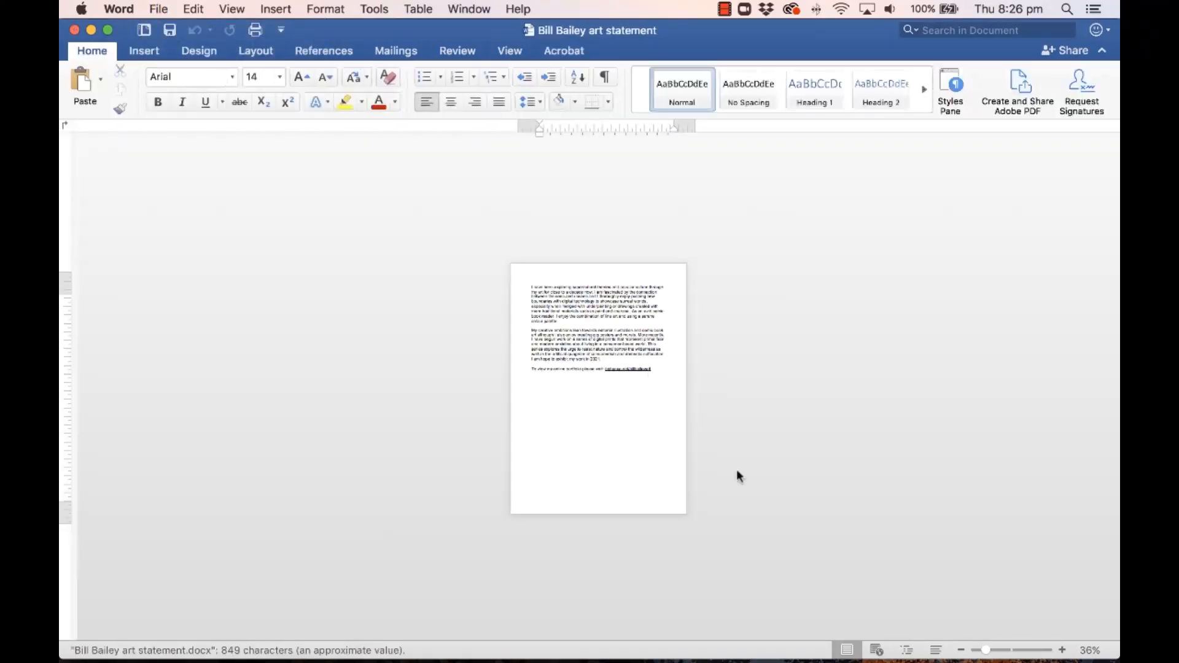
left_click_drag(991, 651, 1011, 650)
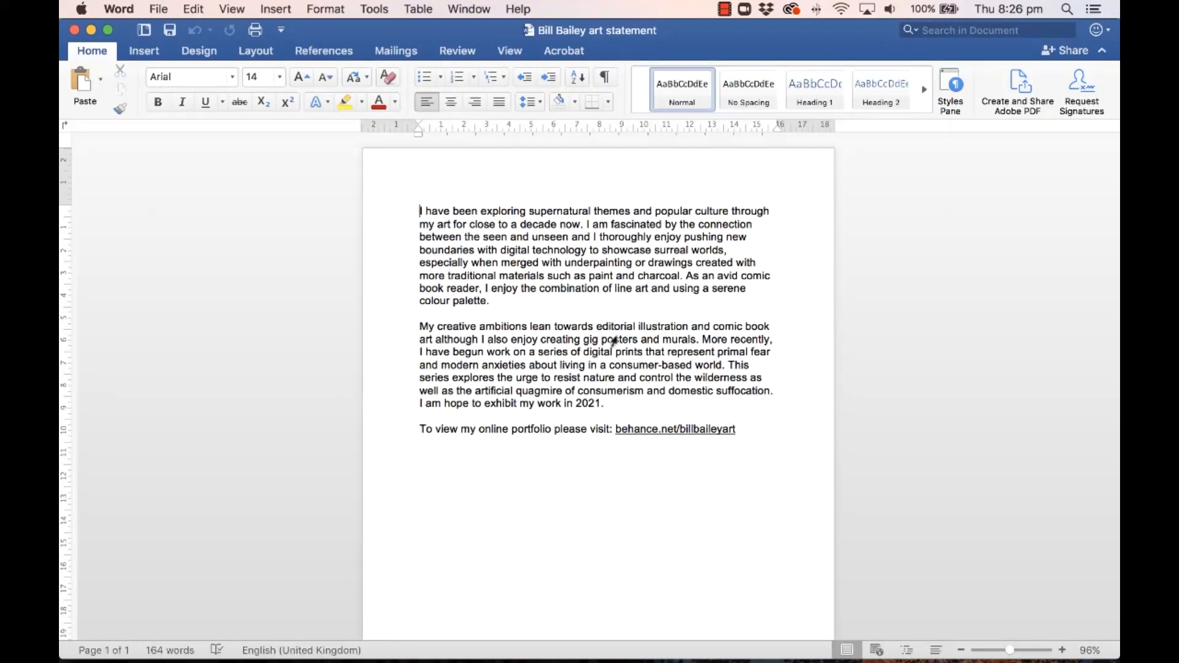
left_click(75, 31)
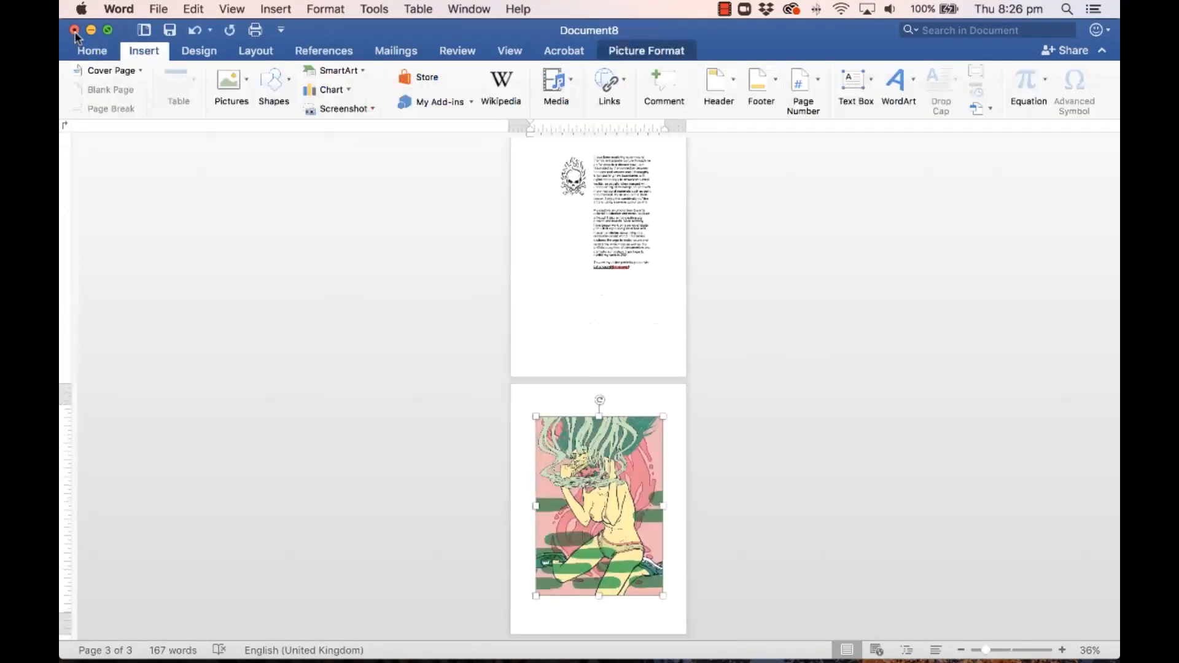
left_click(473, 8)
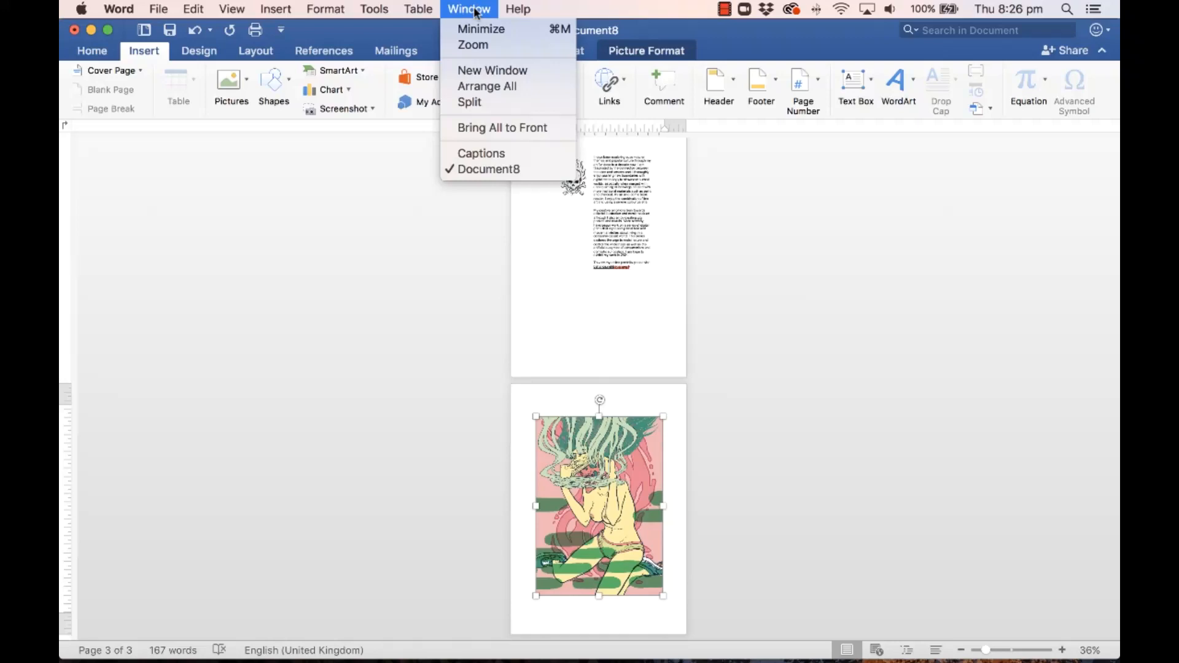
Step: Select the FACE OFF caption text in the Captions document
left_click(488, 152)
left_click(607, 234)
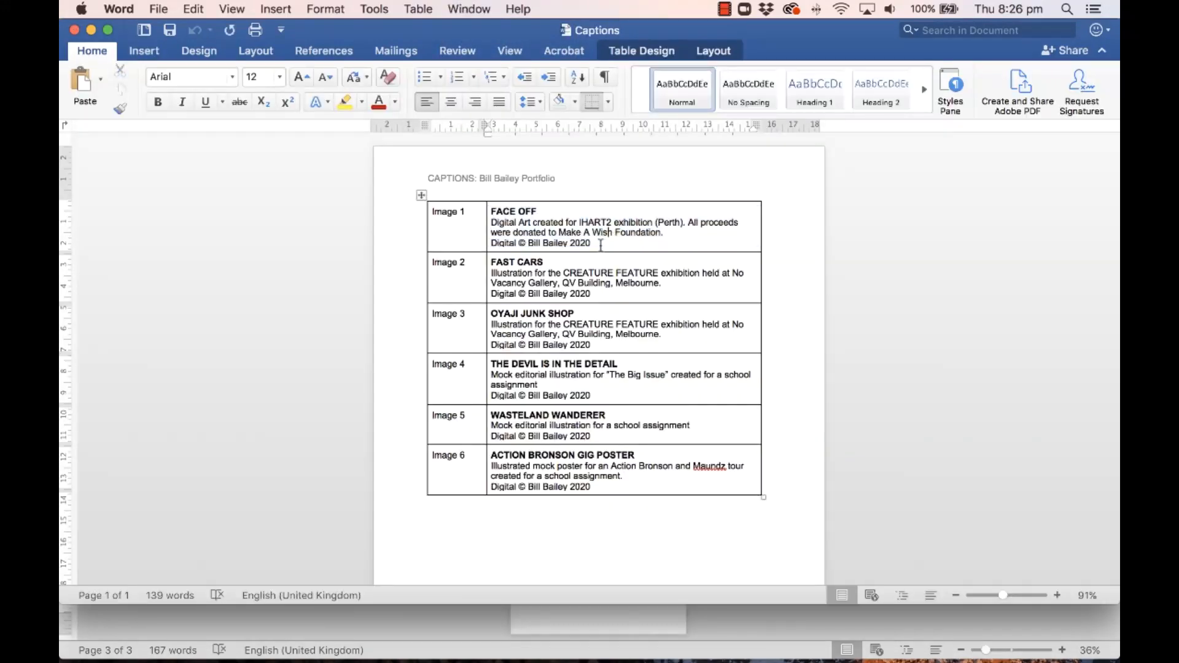
left_click_drag(582, 239, 544, 234)
key("super+c")
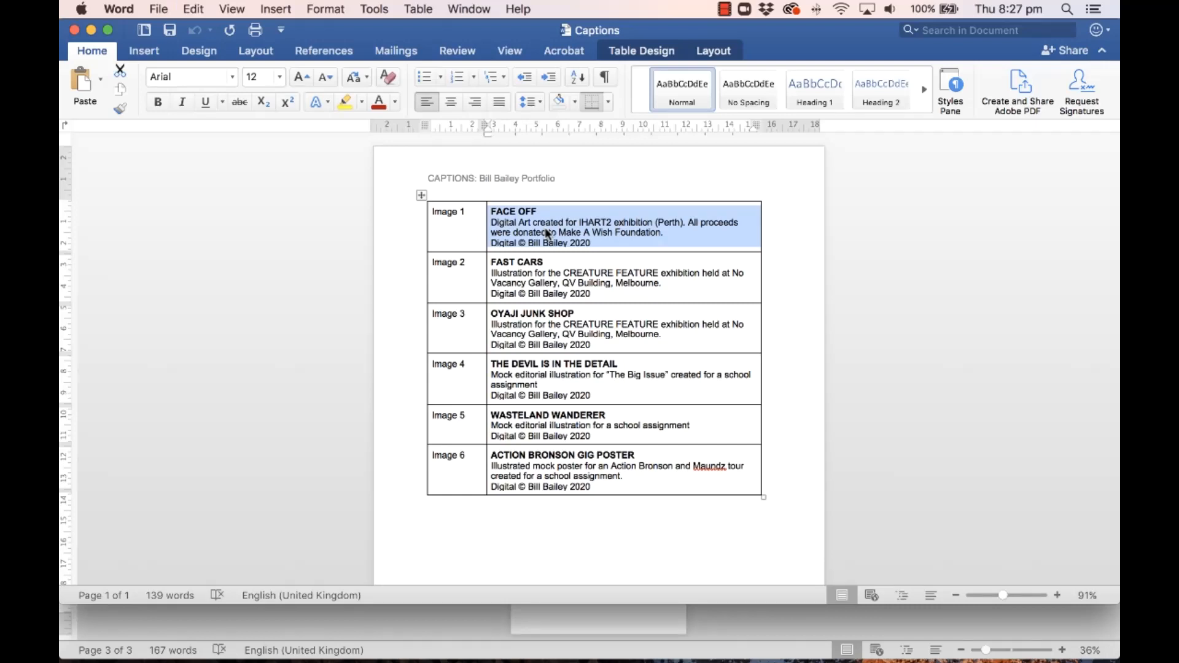
Step: Back in the portfolio, select the page-3 illustration and open the Text Box choices
left_click(491, 9)
left_click(491, 165)
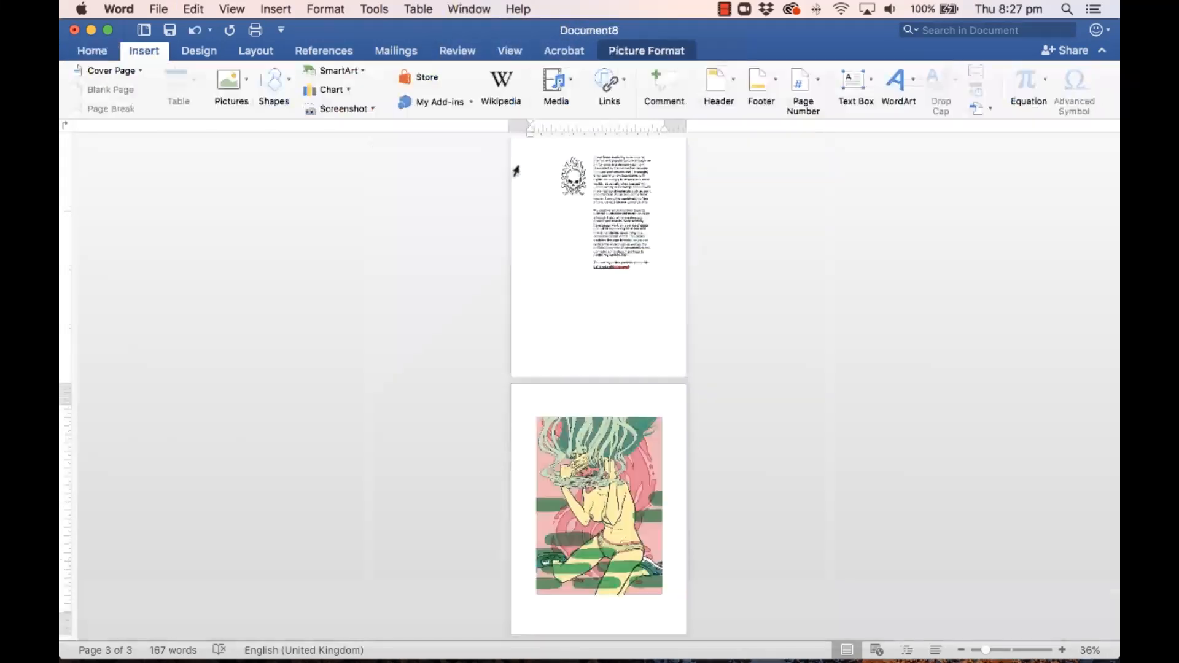
left_click(586, 469)
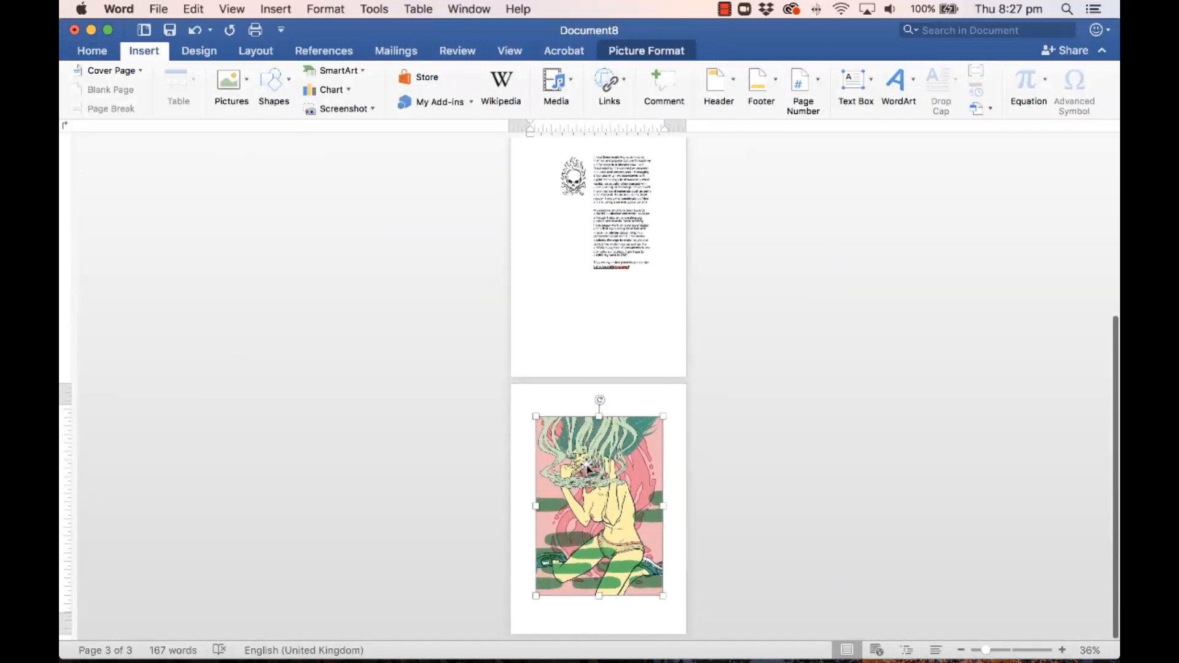
left_click(848, 90)
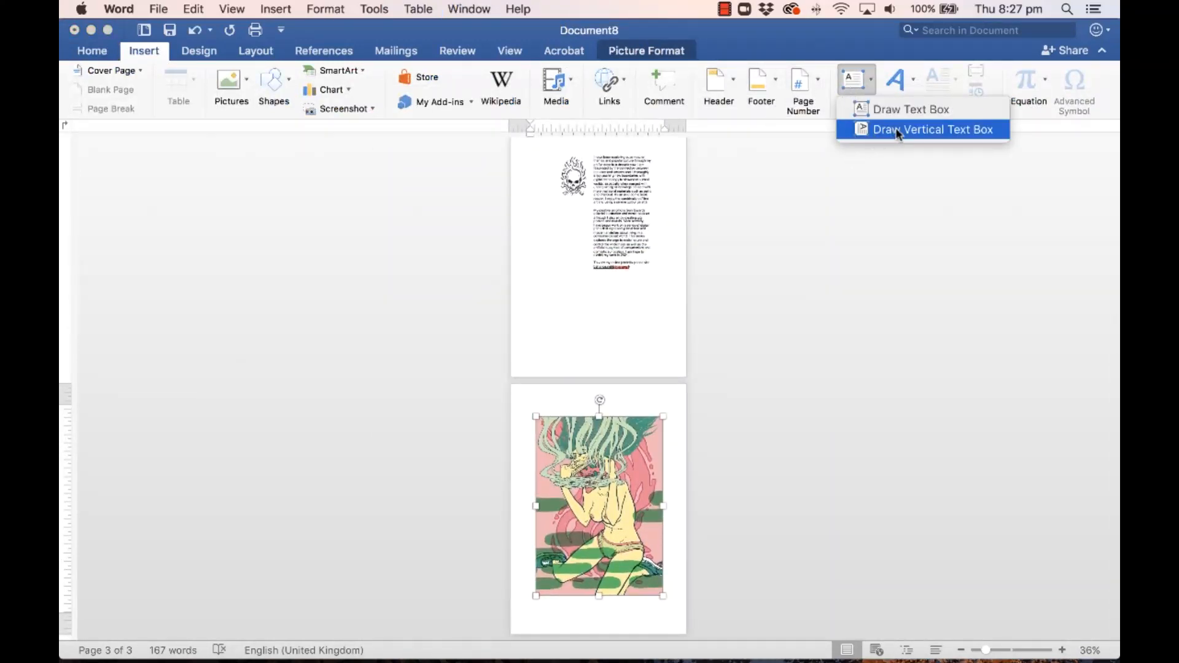
Step: Draw a borderless text box under the artwork, paste the FACE OFF caption, and widen it to match
left_click(898, 111)
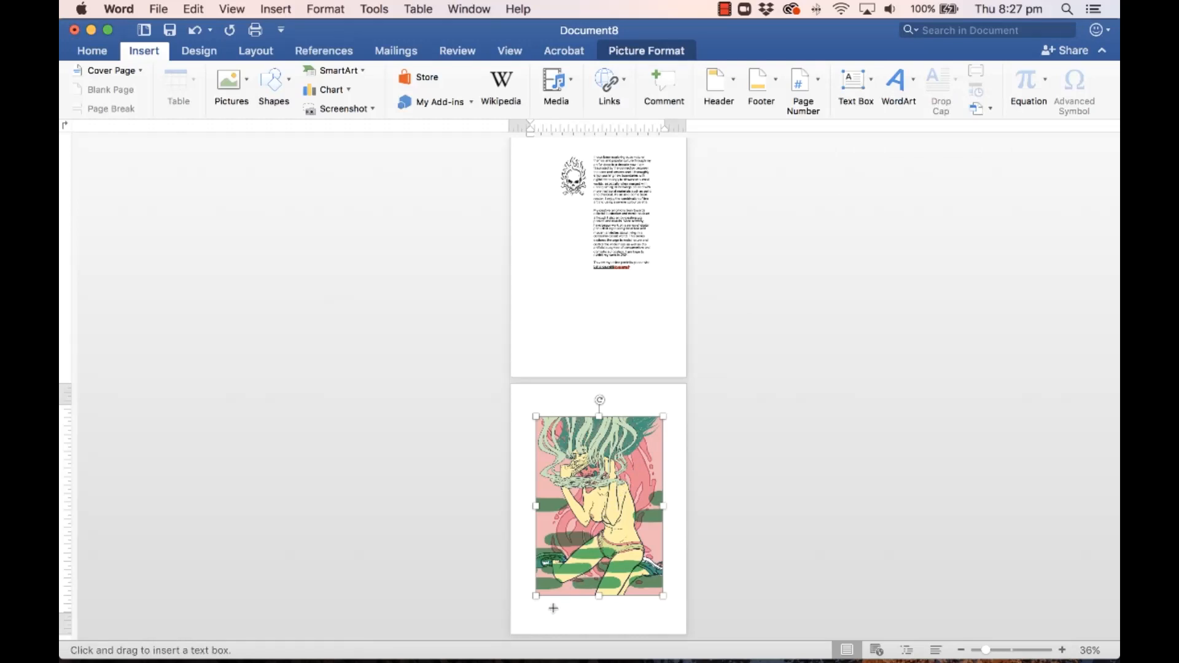
left_click_drag(543, 602, 662, 628)
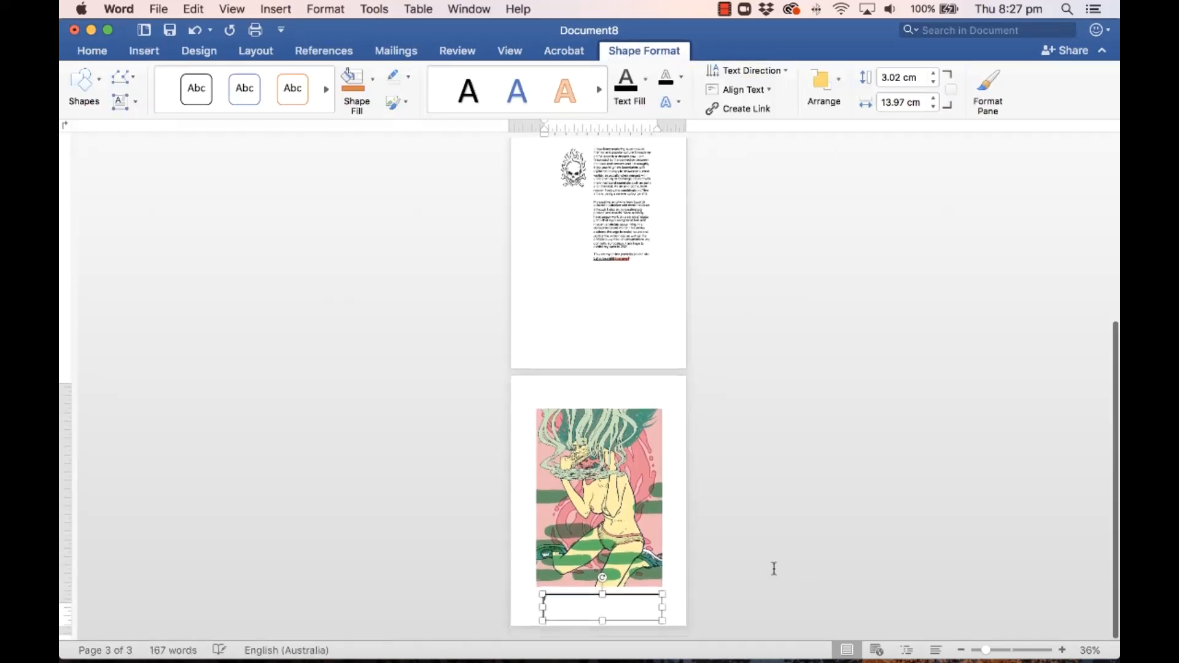
left_click_drag(986, 650, 1006, 651)
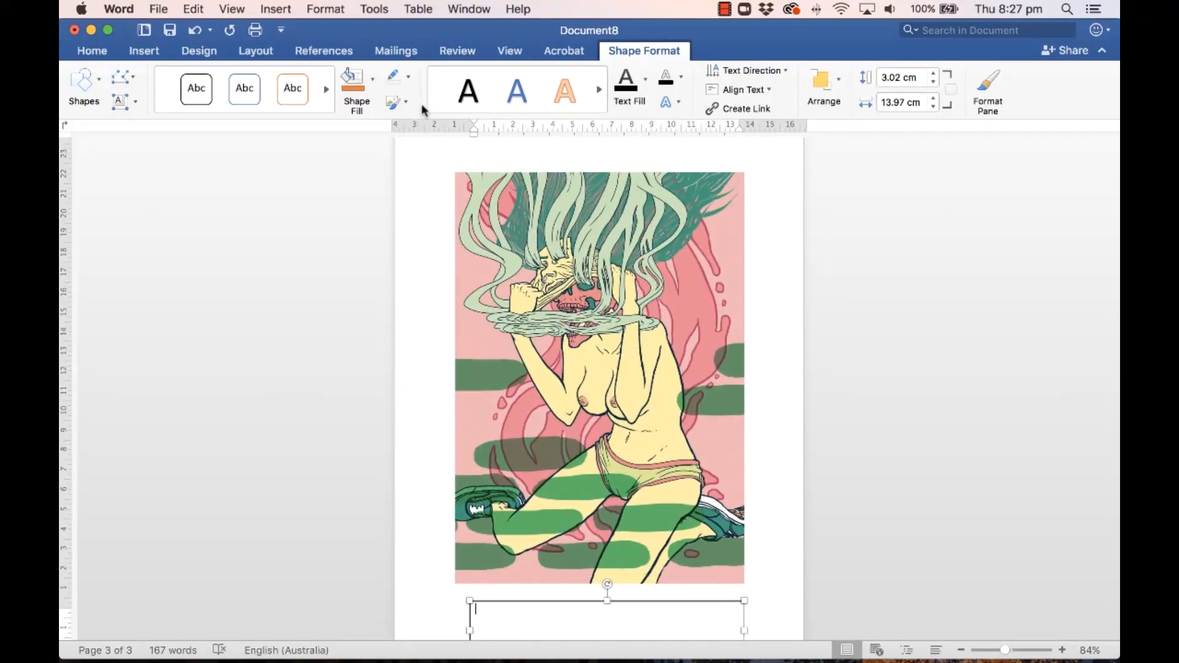
left_click(393, 78)
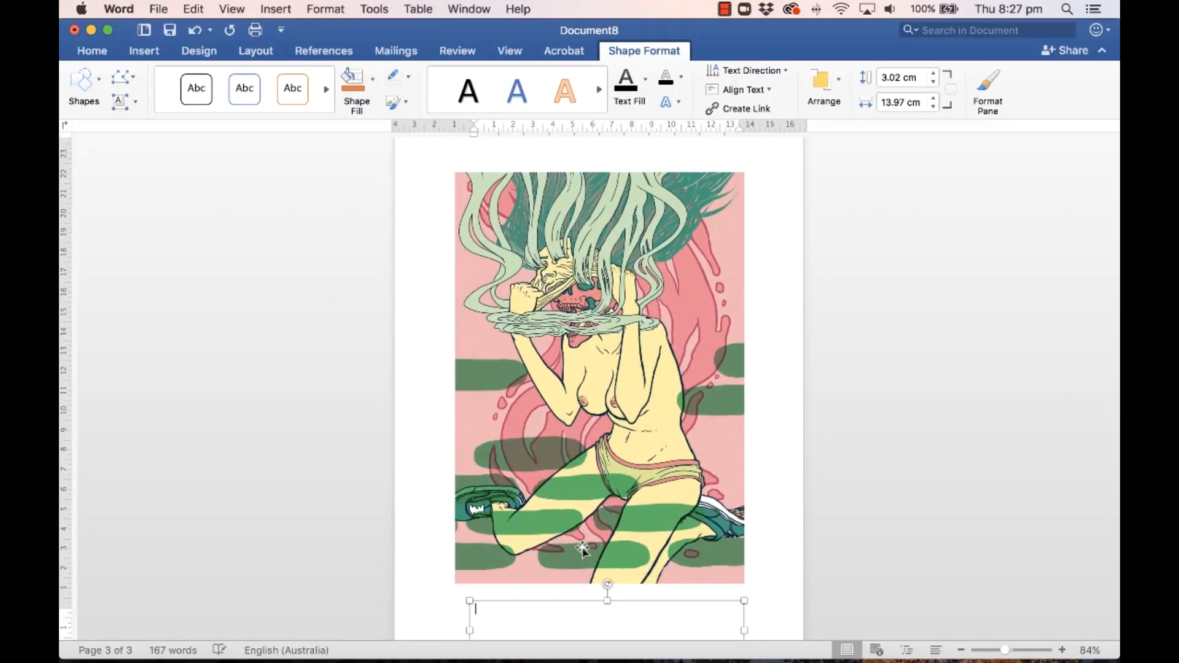
key("super+v")
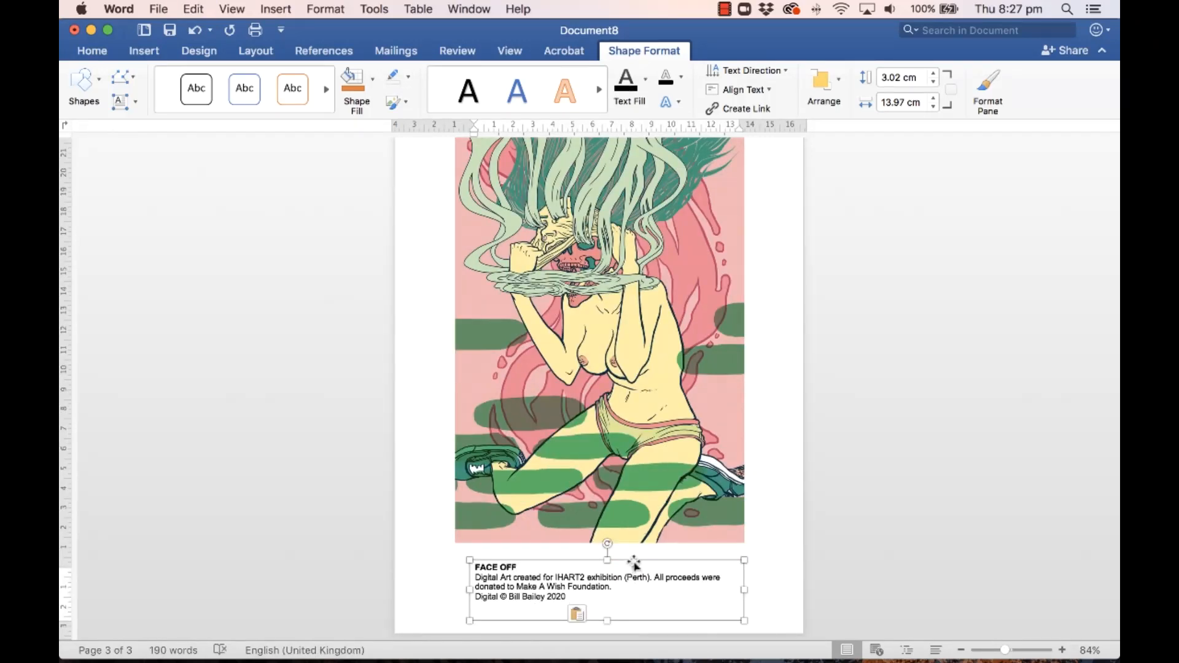
left_click_drag(635, 561, 621, 556)
left_click_drag(737, 582, 748, 582)
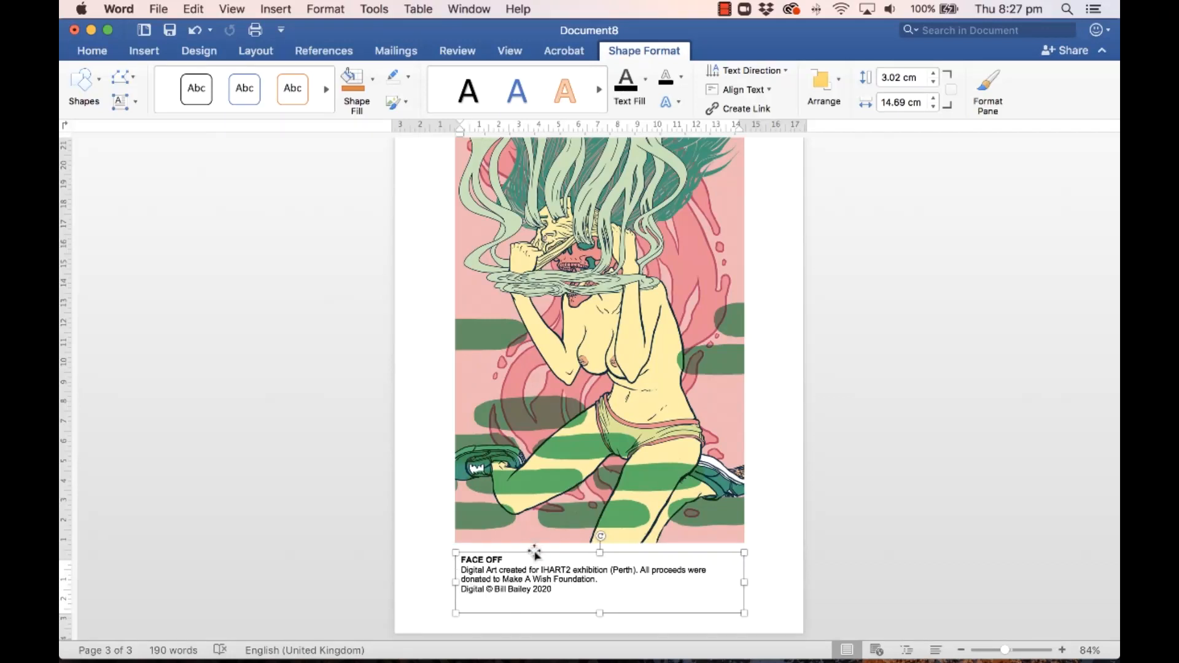
Step: Centre the caption text and zoom out to review the pages
left_click(92, 51)
left_click(452, 102)
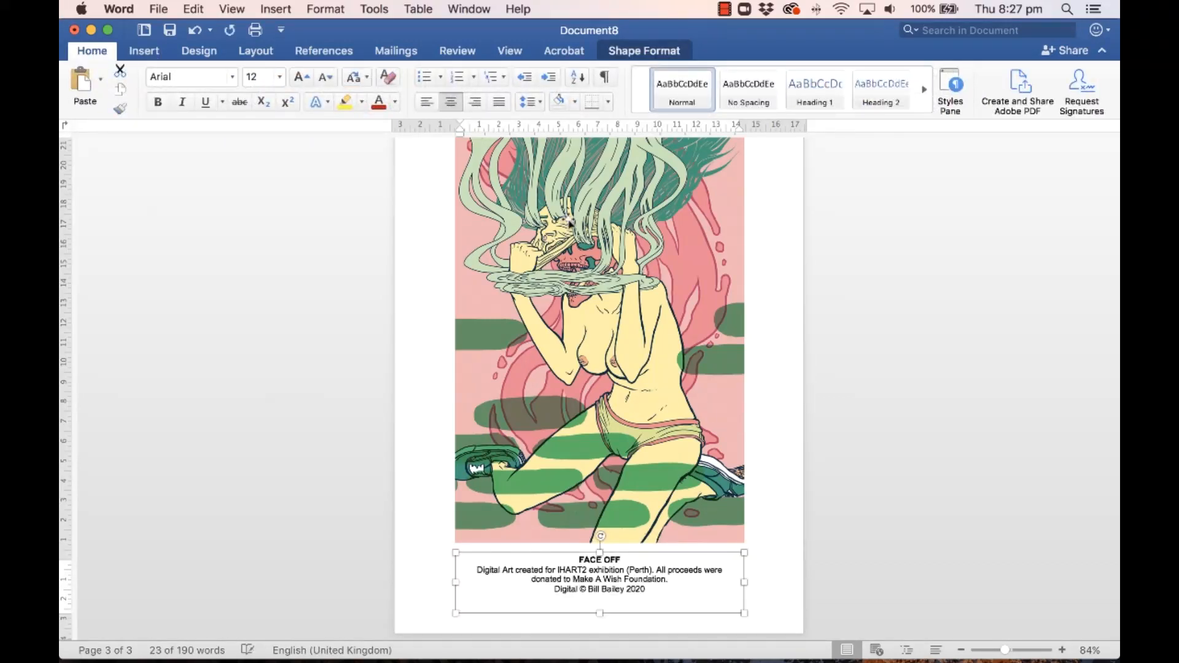
left_click(773, 532)
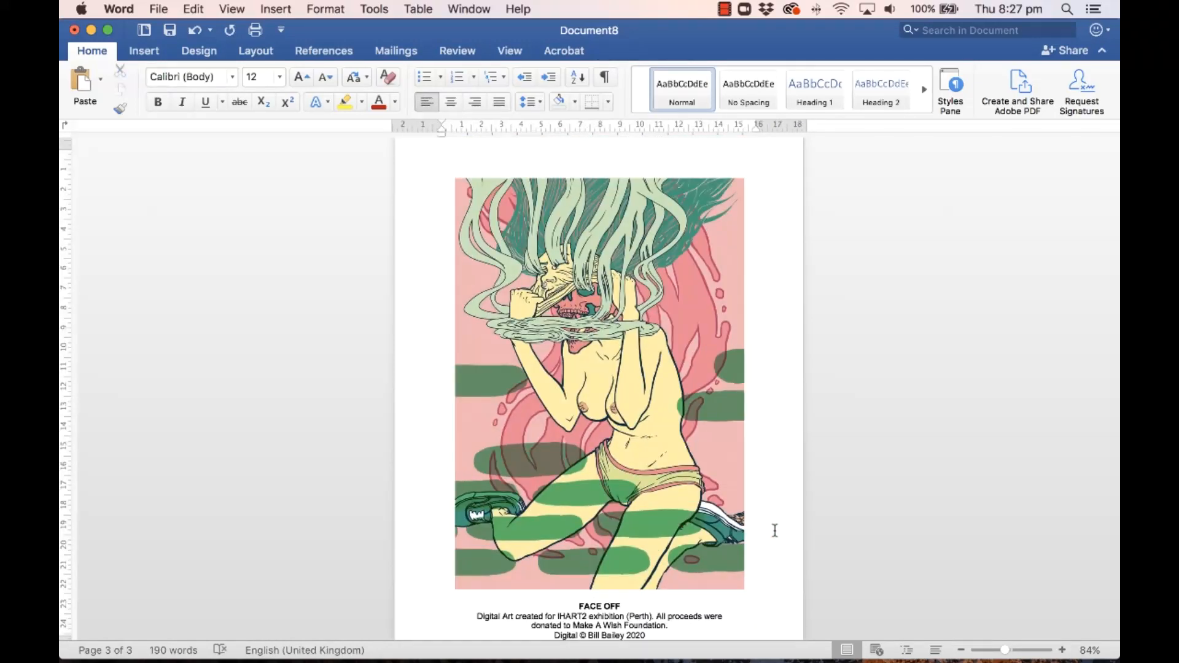
scroll(775, 531, "down", 1)
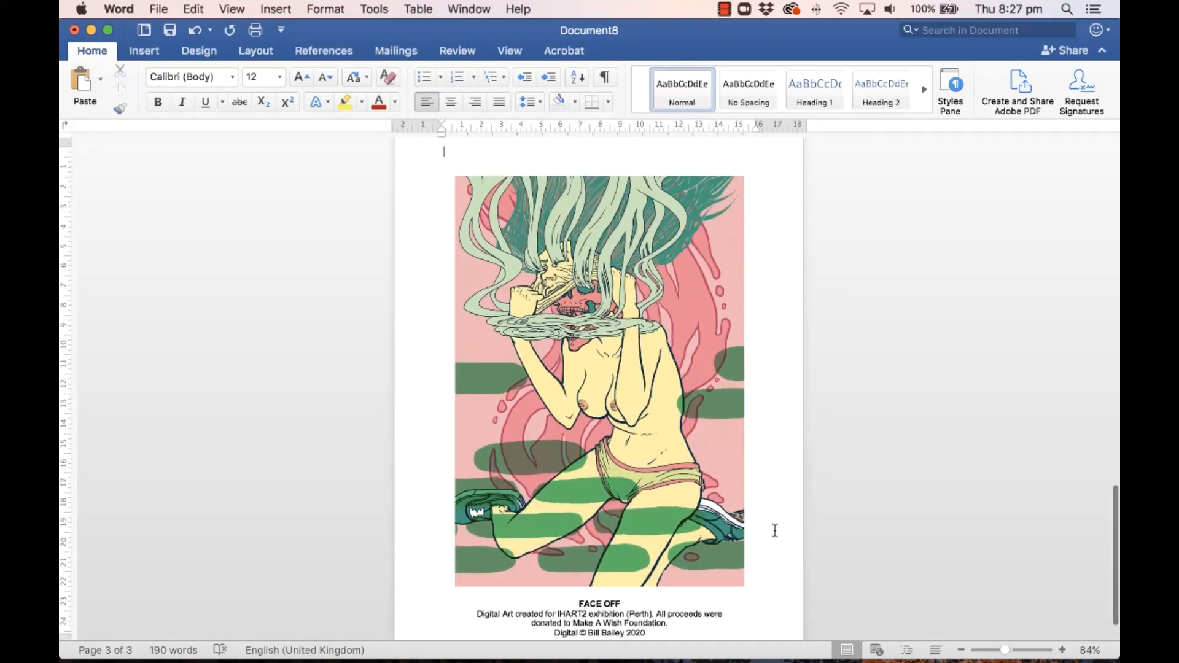
left_click_drag(1000, 651, 991, 649)
scroll(883, 630, "up", 5)
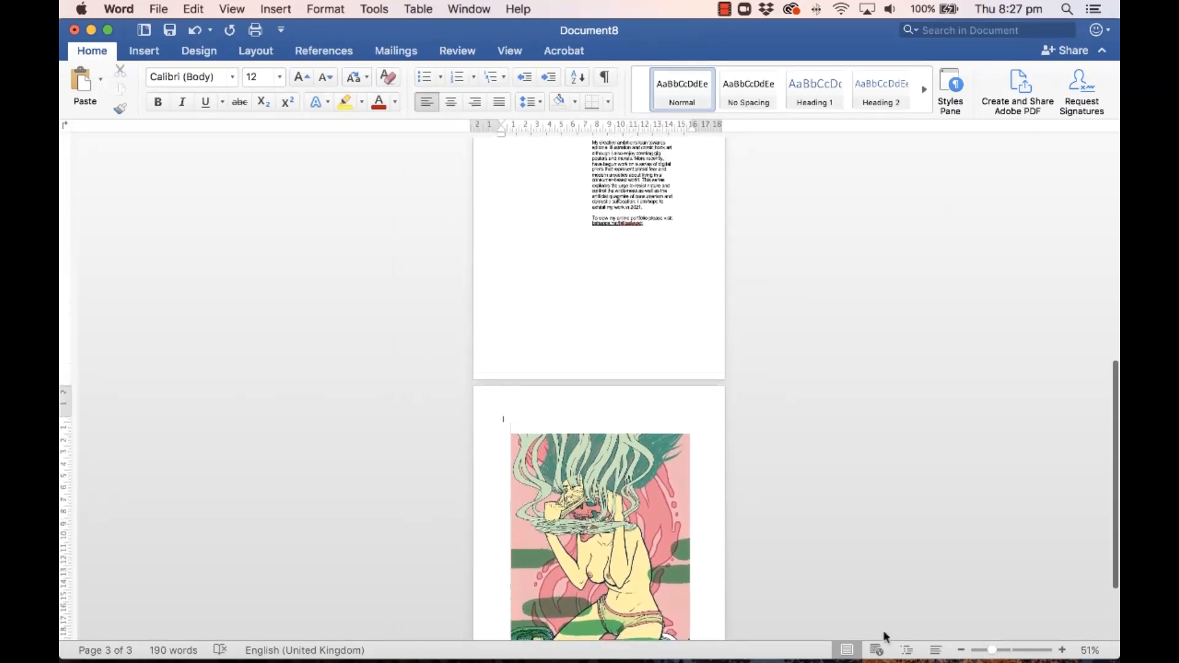
left_click(140, 49)
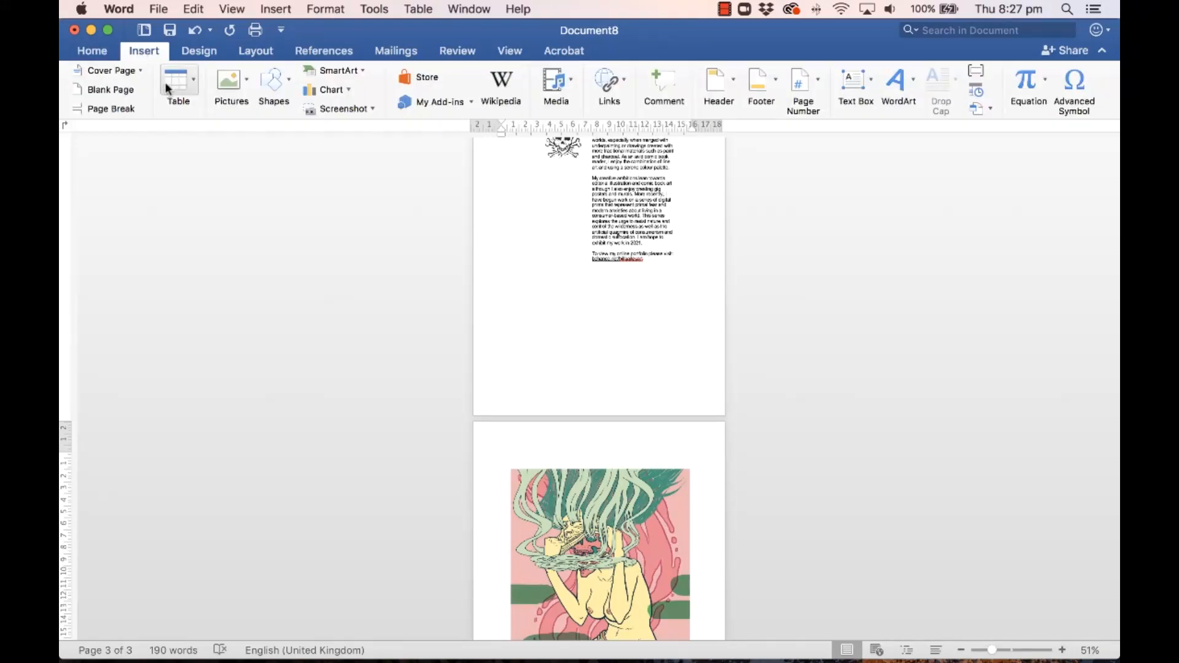
Step: Add a blank page, then move the artwork and caption from page 4 back up onto page 3
left_click(113, 91)
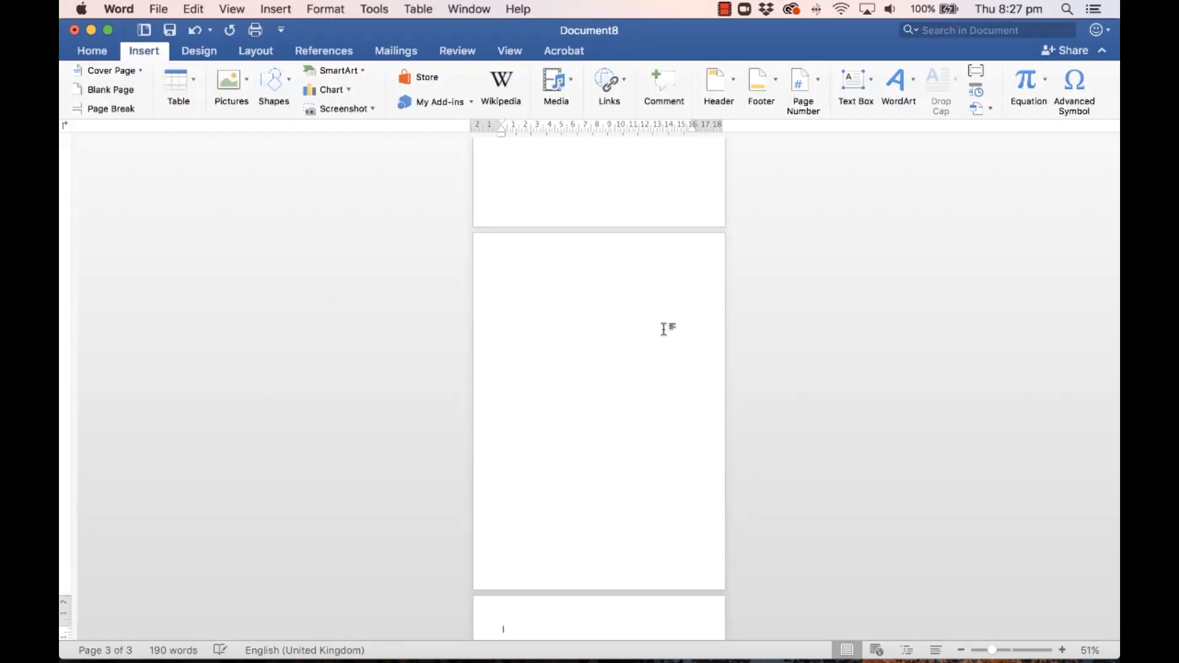
scroll(800, 418, "down", 1)
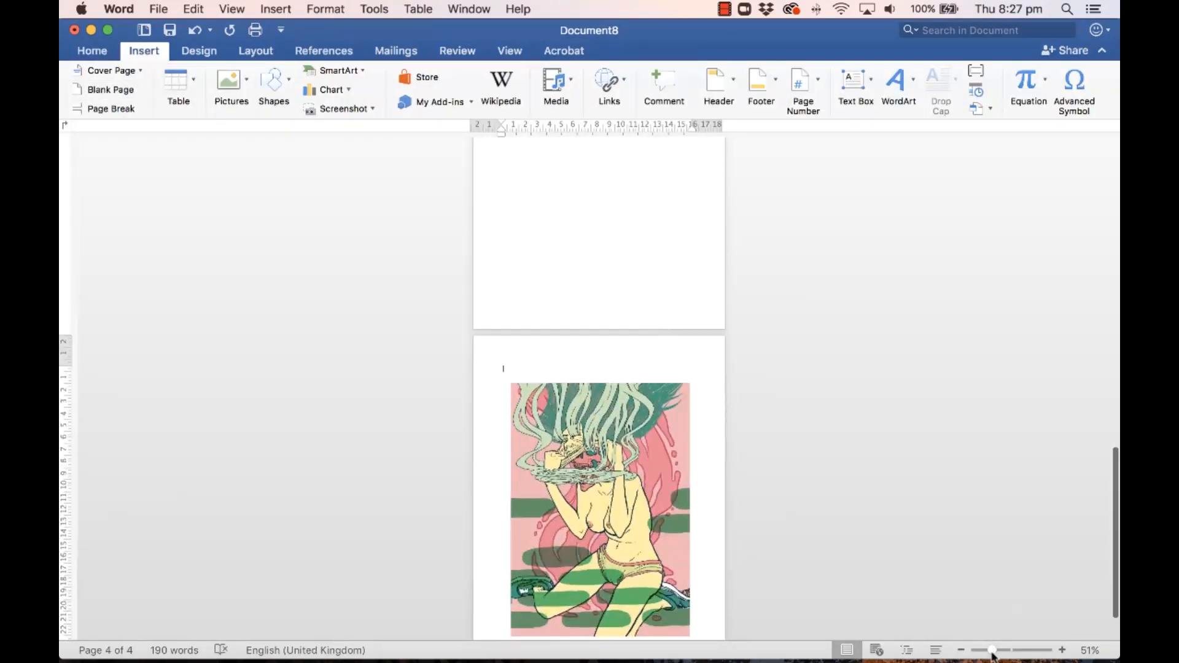
left_click_drag(993, 652, 981, 651)
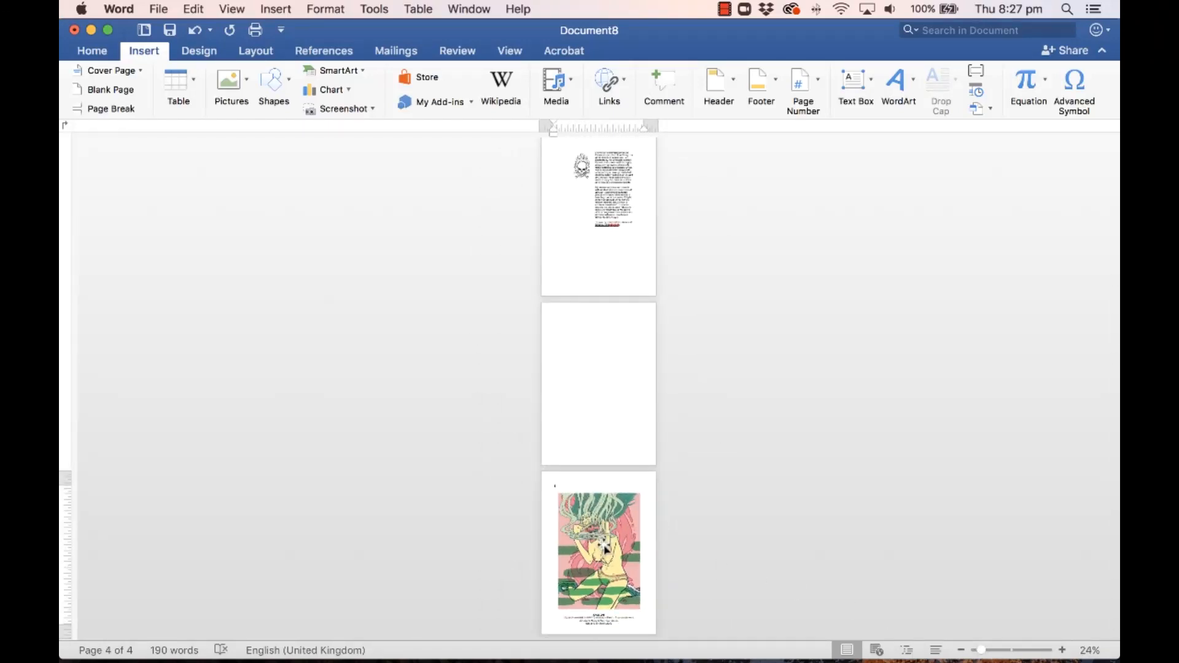
left_click(623, 581)
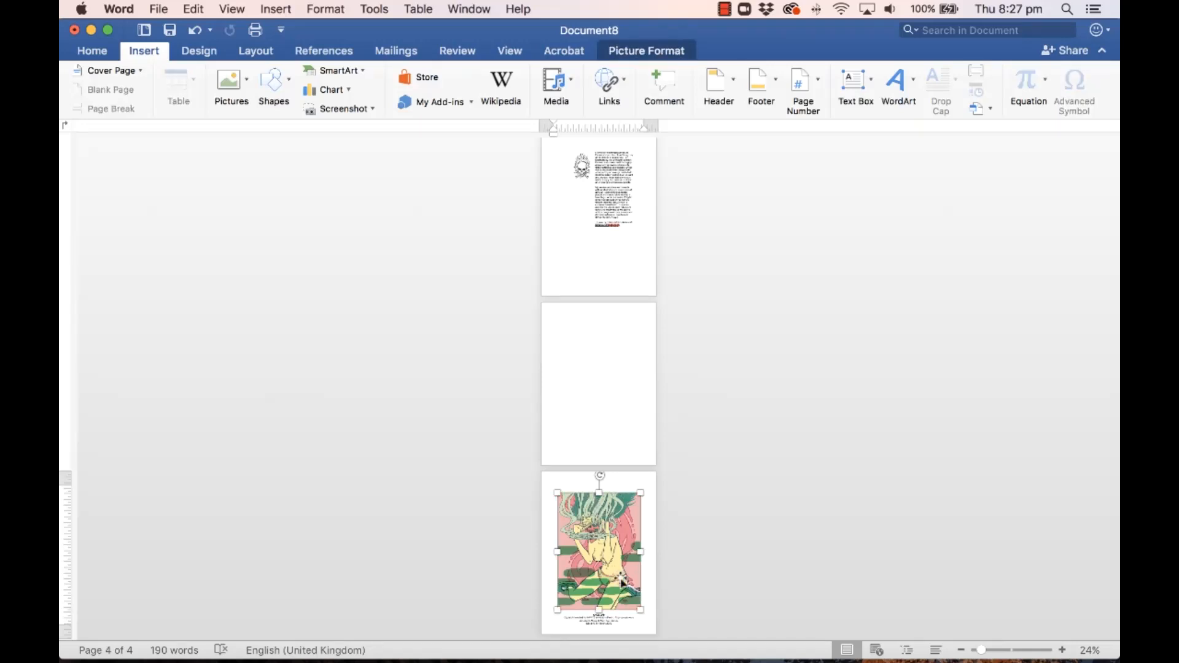
left_click(620, 620, "shift")
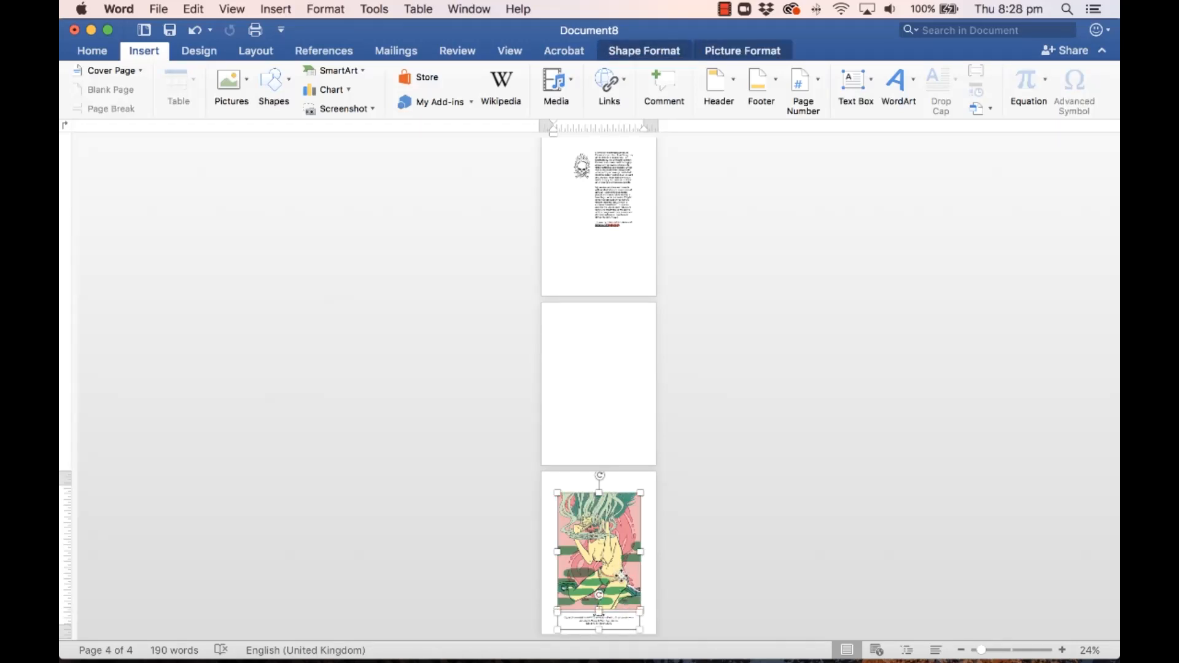
left_click_drag(622, 576, 621, 399)
left_click(622, 513)
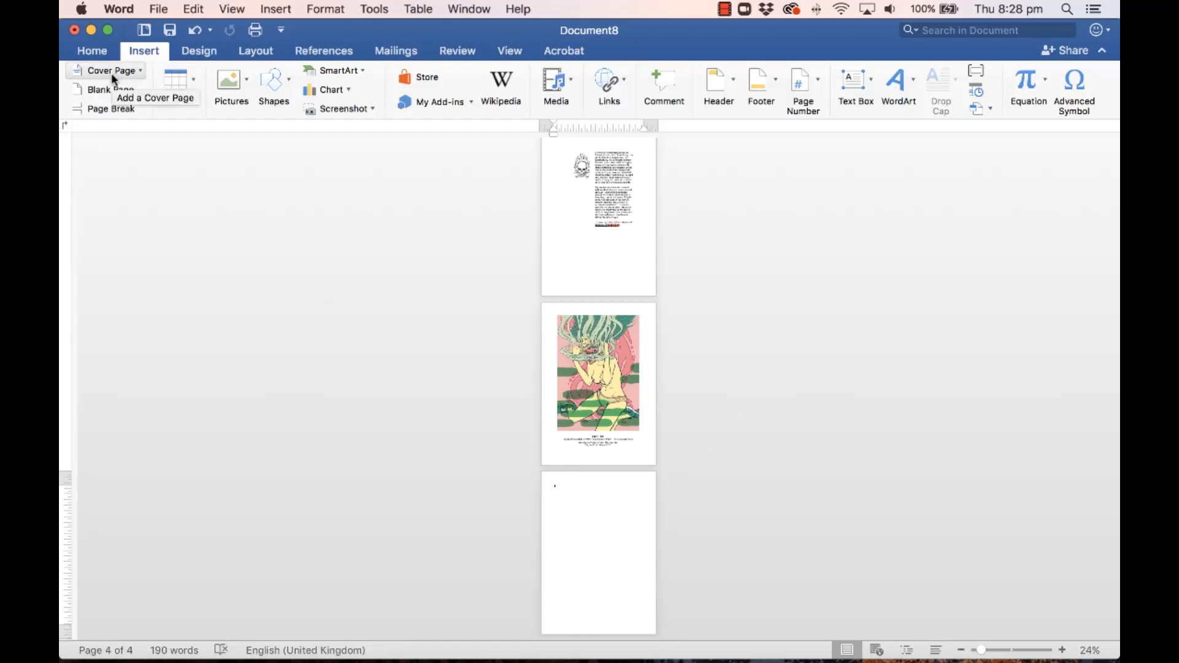
Step: Insert the 02 Fast Cars Danger Fire Knives image from file onto page 4
left_click(246, 81)
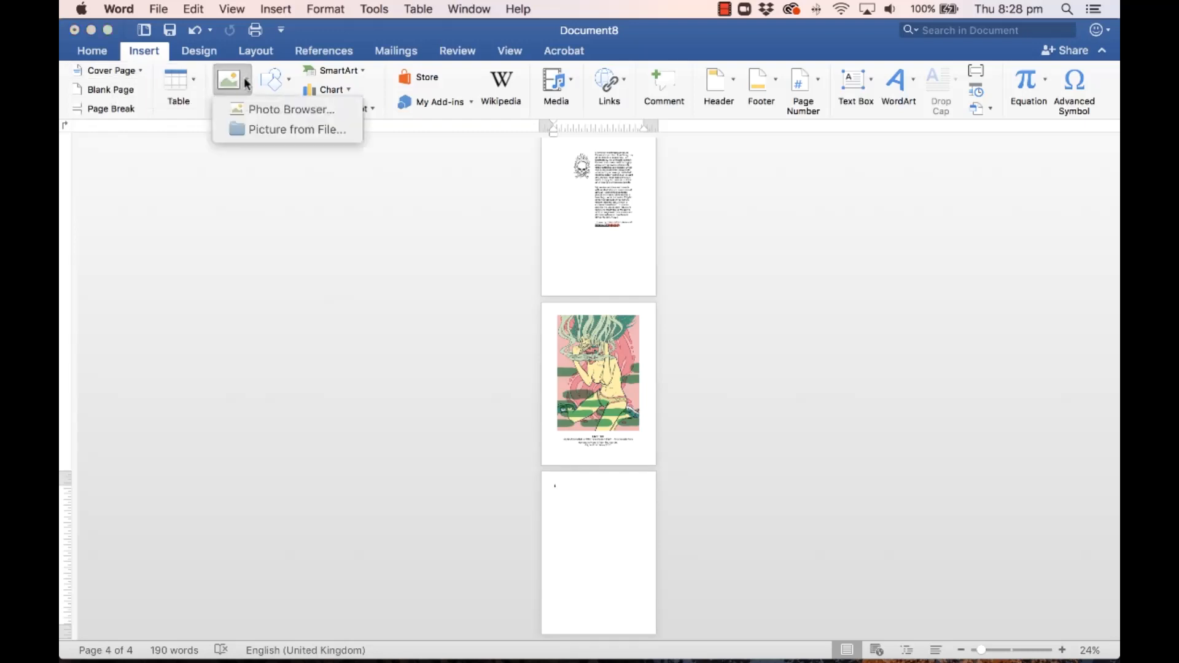
left_click(274, 130)
left_click(537, 178)
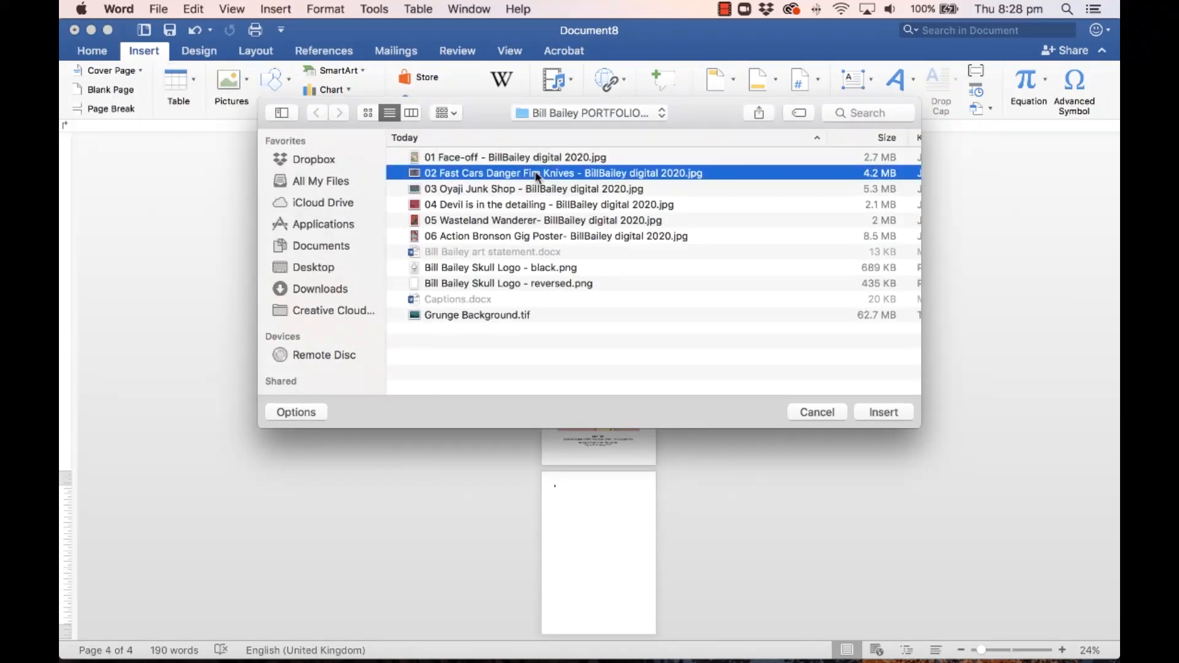
left_click(884, 411)
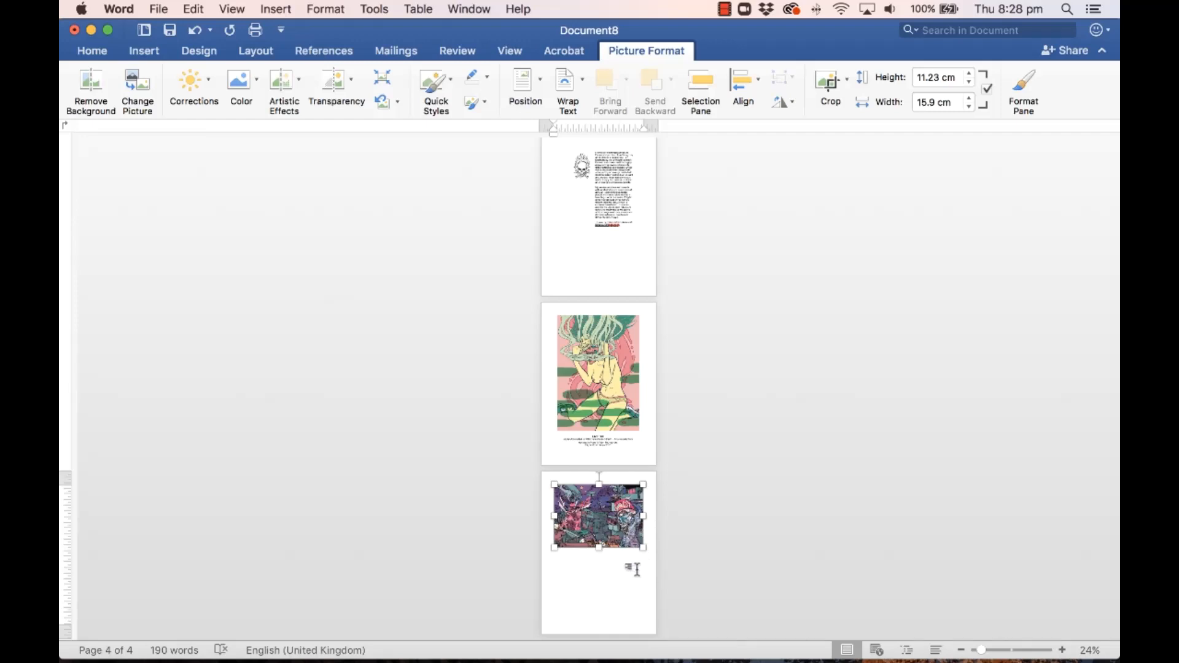
left_click(260, 53)
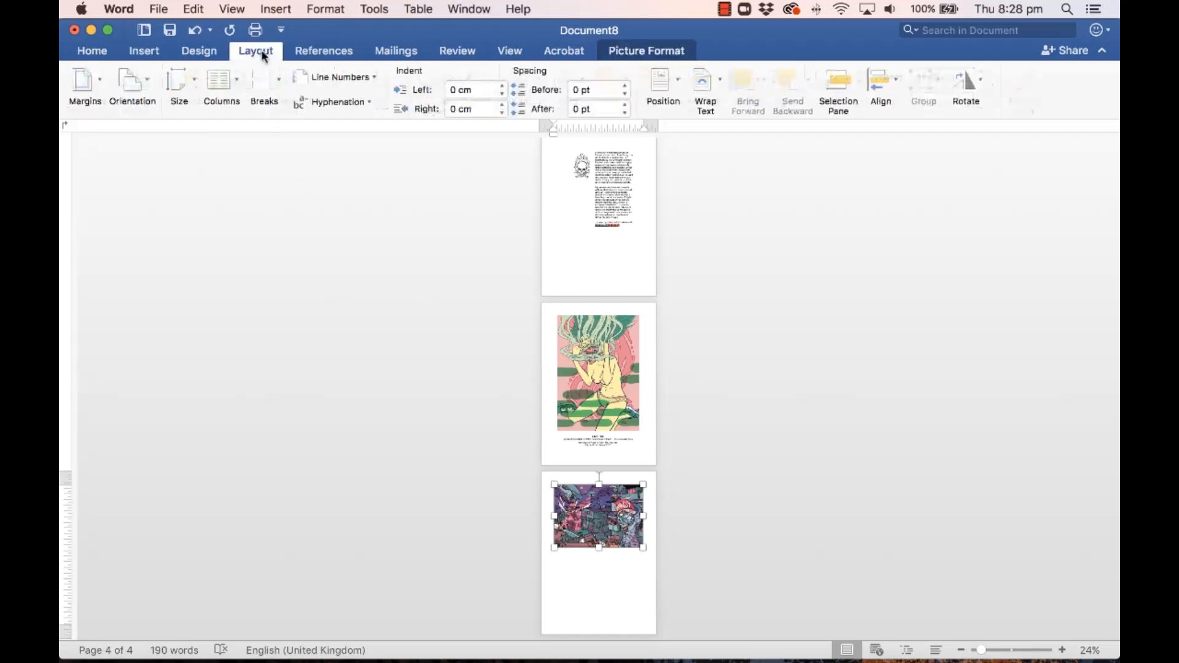
left_click(134, 83)
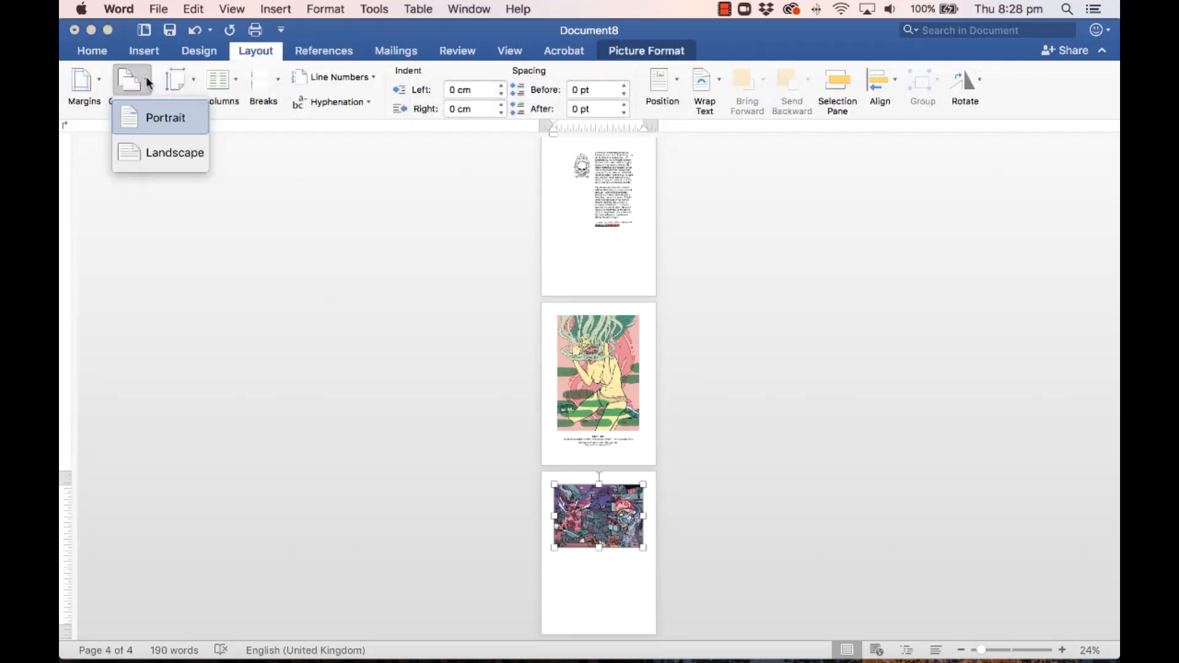
left_click(144, 153)
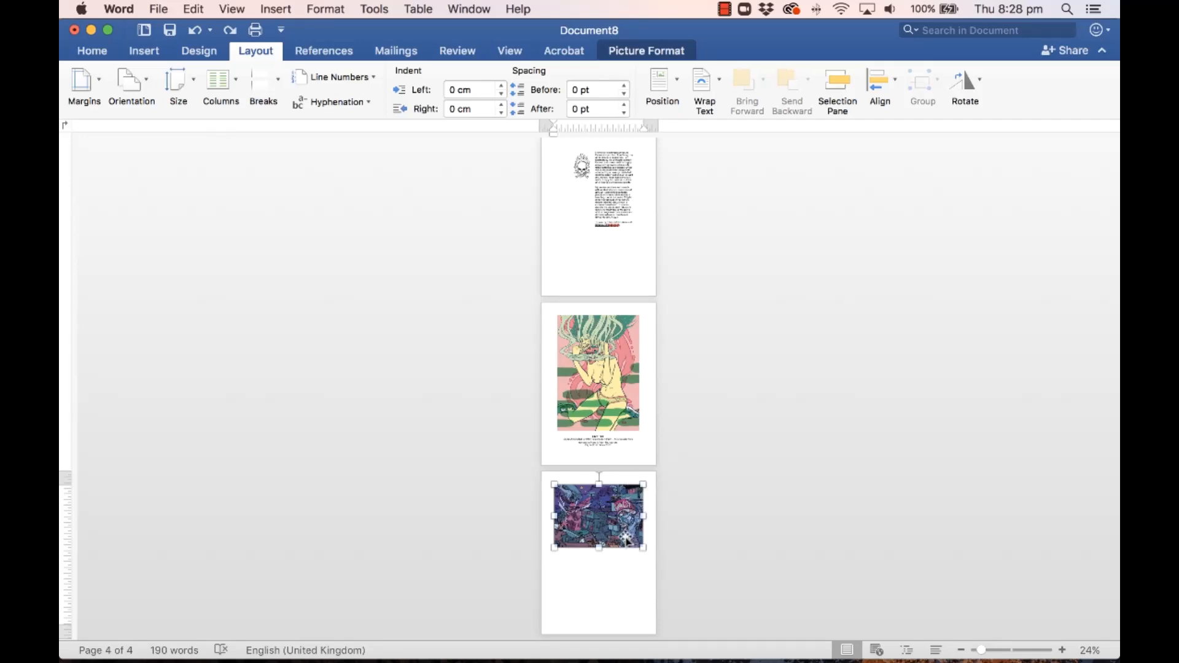
left_click_drag(621, 532, 617, 575)
Step: Delete the Fast Cars picture and insert a Section Break (Next Page)
key("BackSpace")
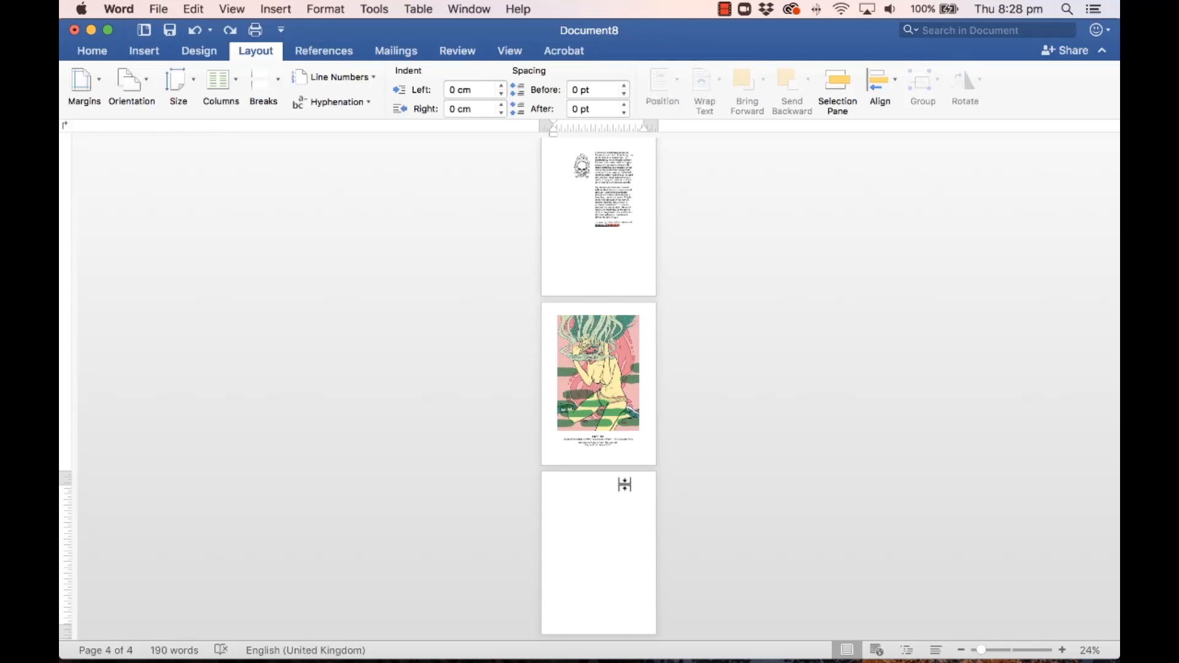
left_click(261, 10)
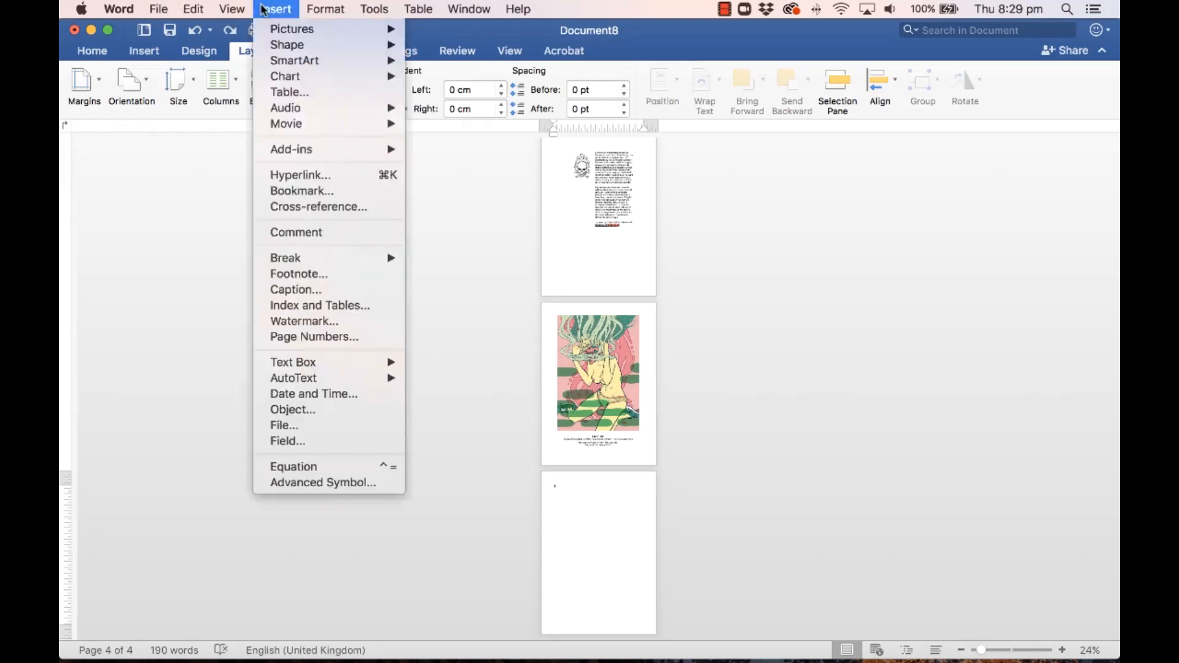
mouse_move(307, 258)
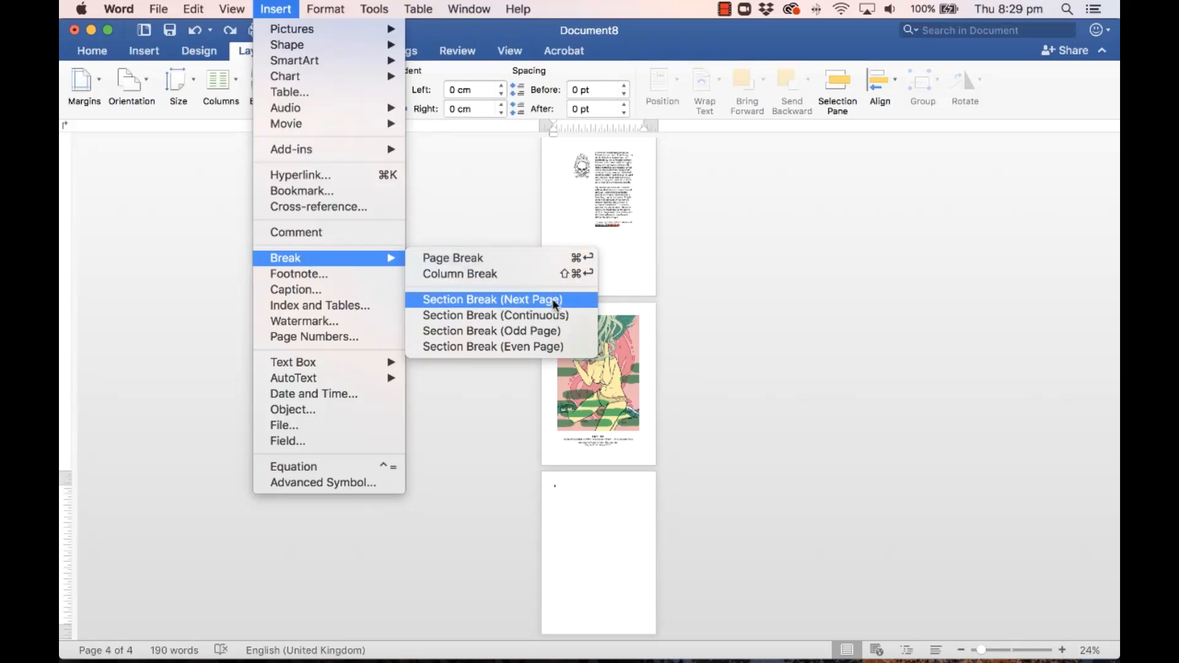
left_click(505, 300)
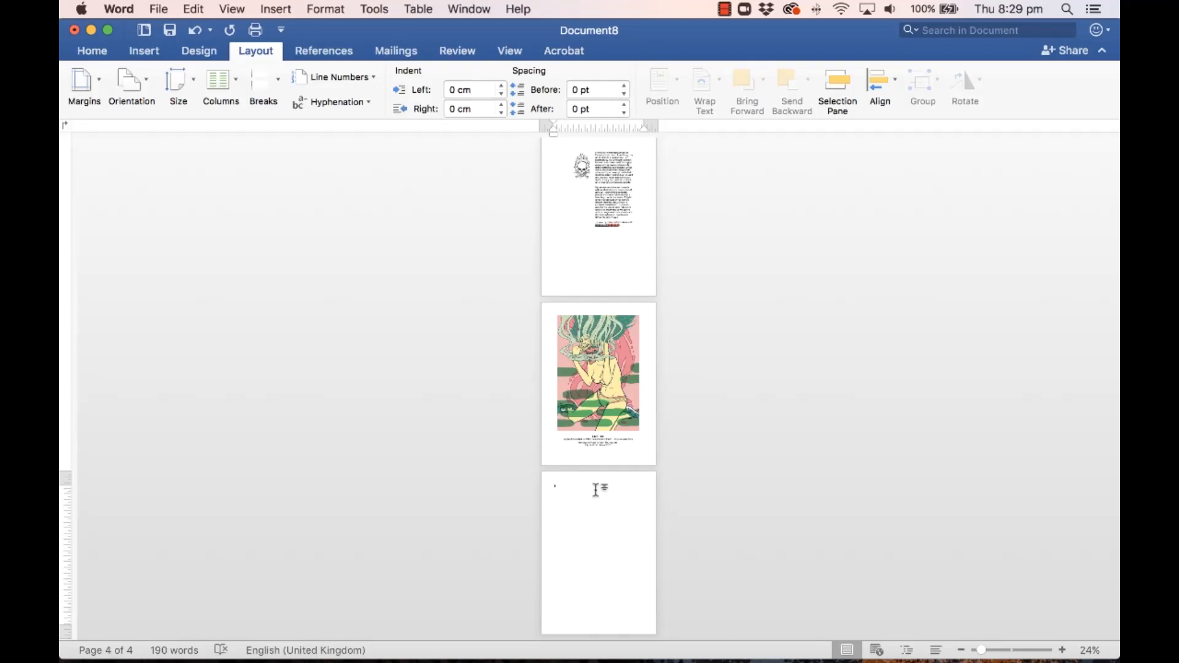
left_click(274, 8)
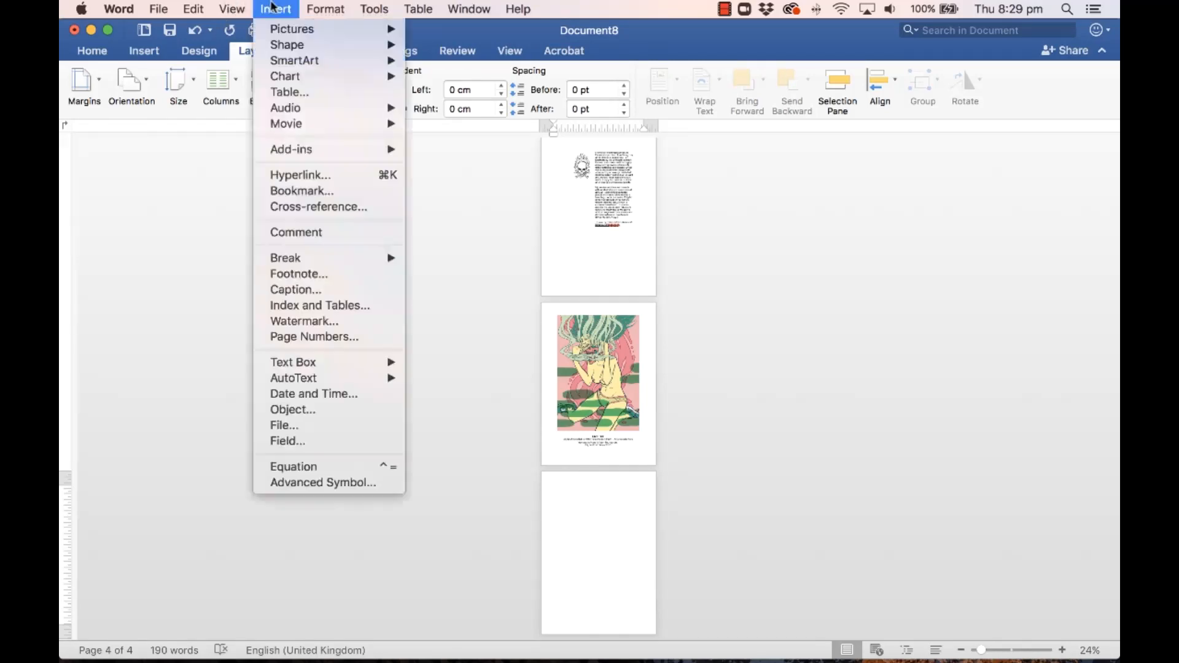
mouse_move(270, 257)
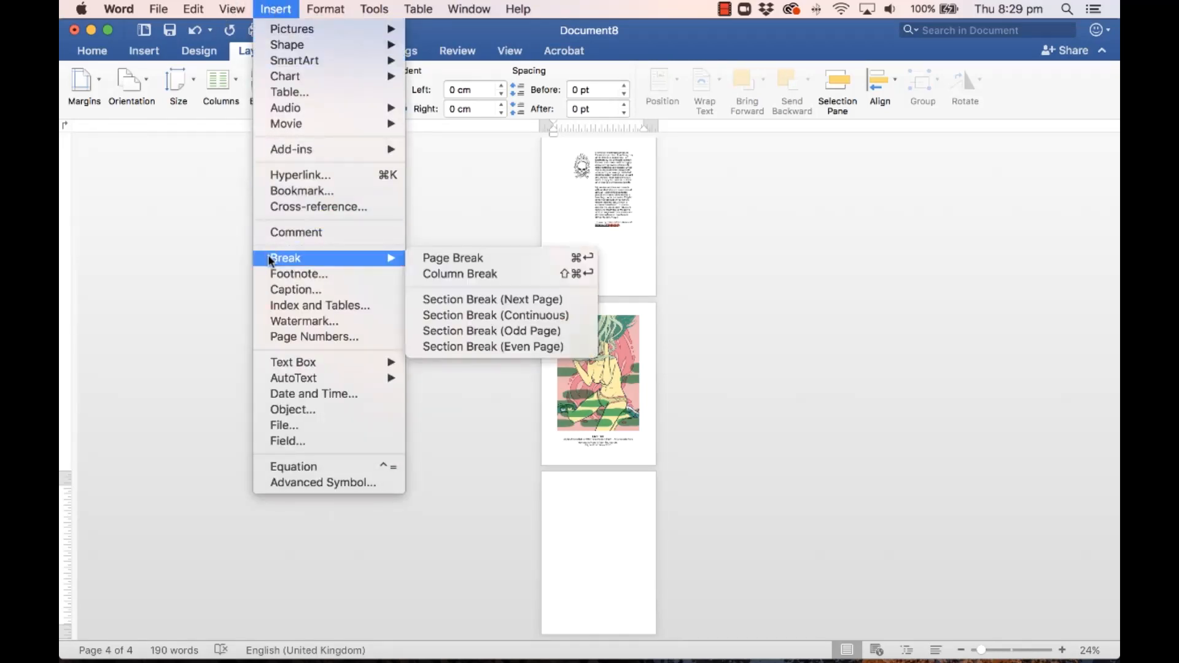
left_click(479, 300)
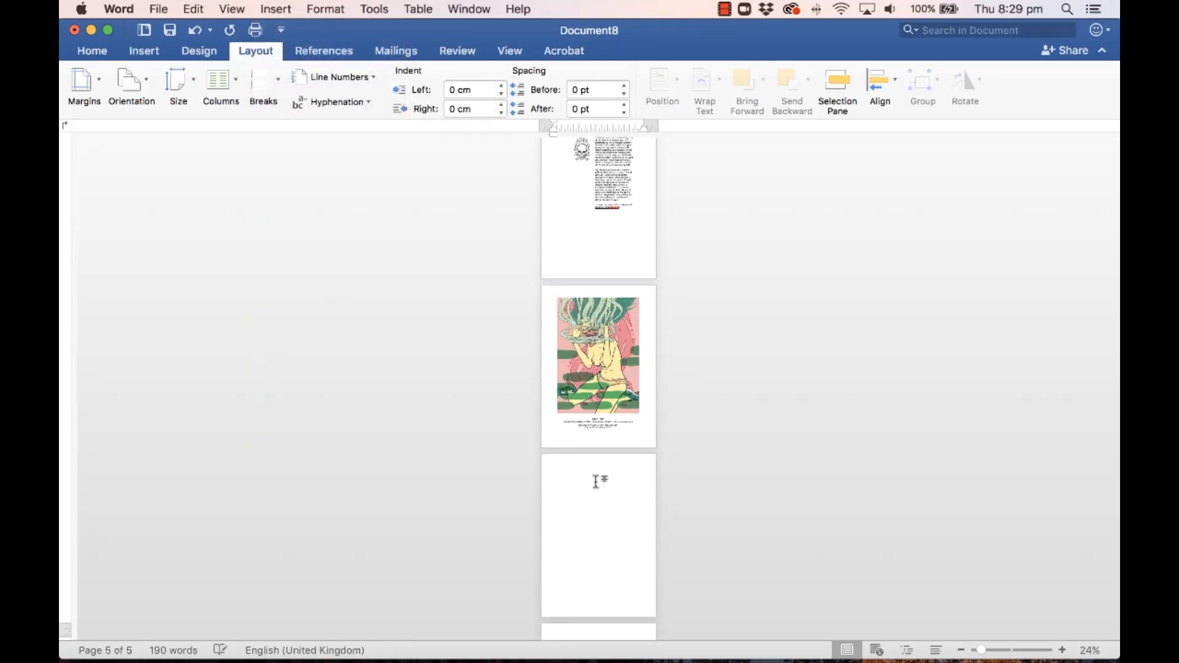
Step: Zoom to 47% and delete the extra blank page after page 4
scroll(595, 482, "down", 2)
left_click(603, 417)
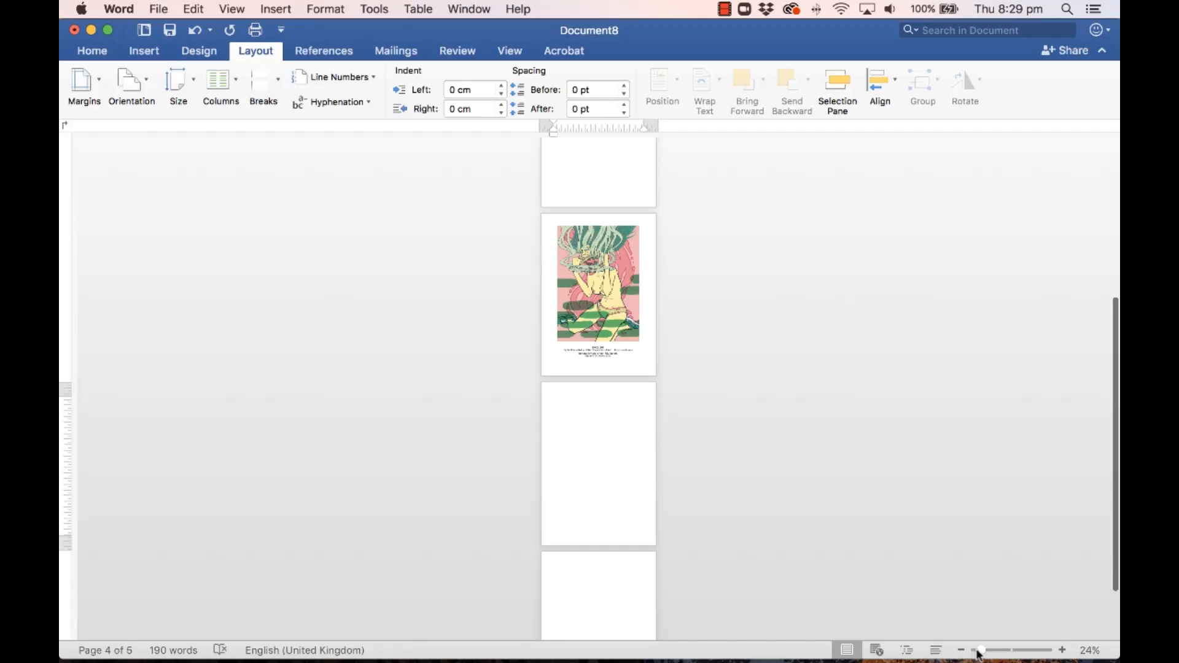
left_click_drag(979, 654, 989, 652)
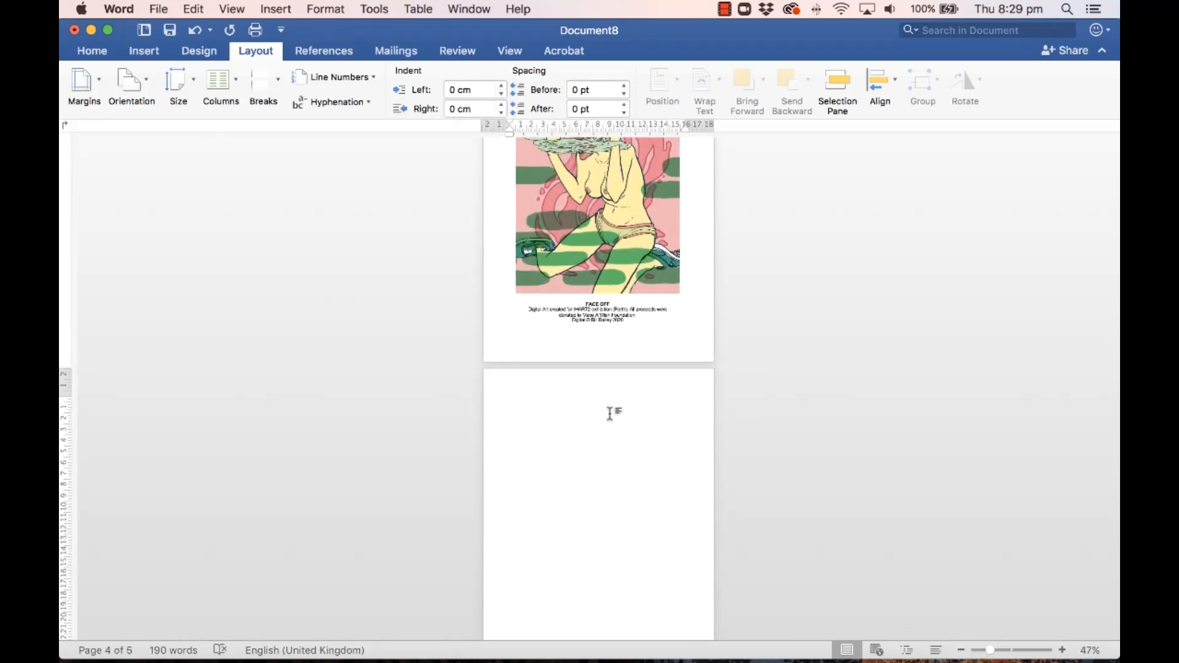
scroll(609, 413, "down", 2)
left_click(558, 345)
scroll(556, 360, "down", 1)
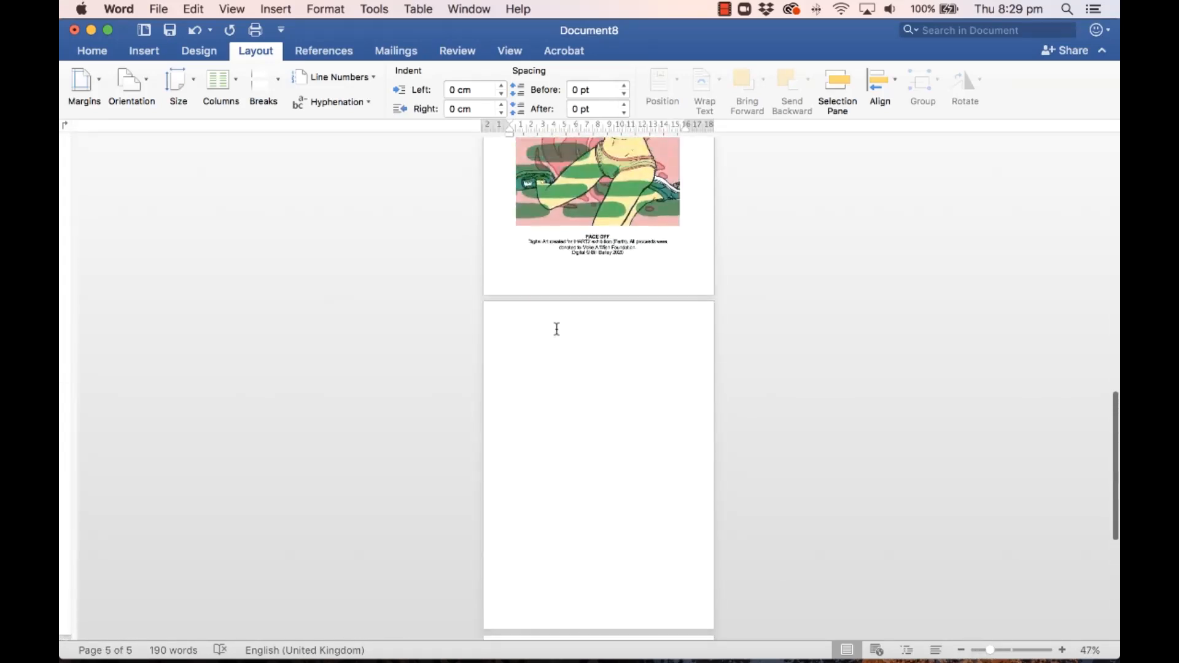
key("BackSpace")
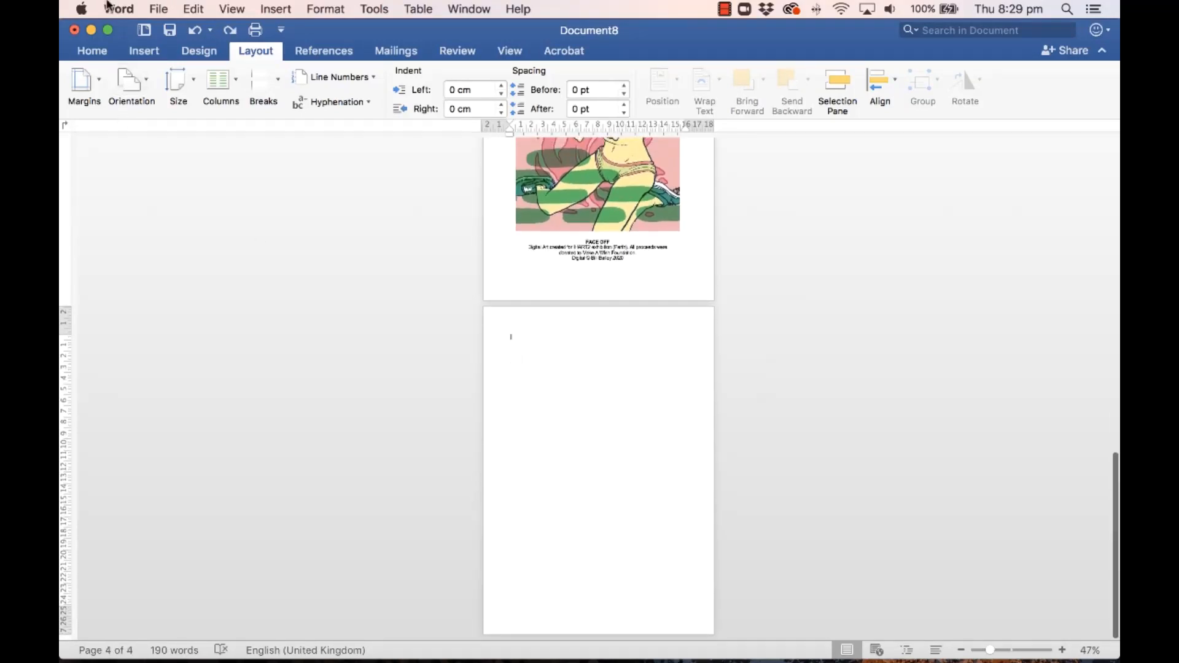
Step: Make the last page landscape and insert the 02 Fast Cars artwork image onto it
left_click(128, 86)
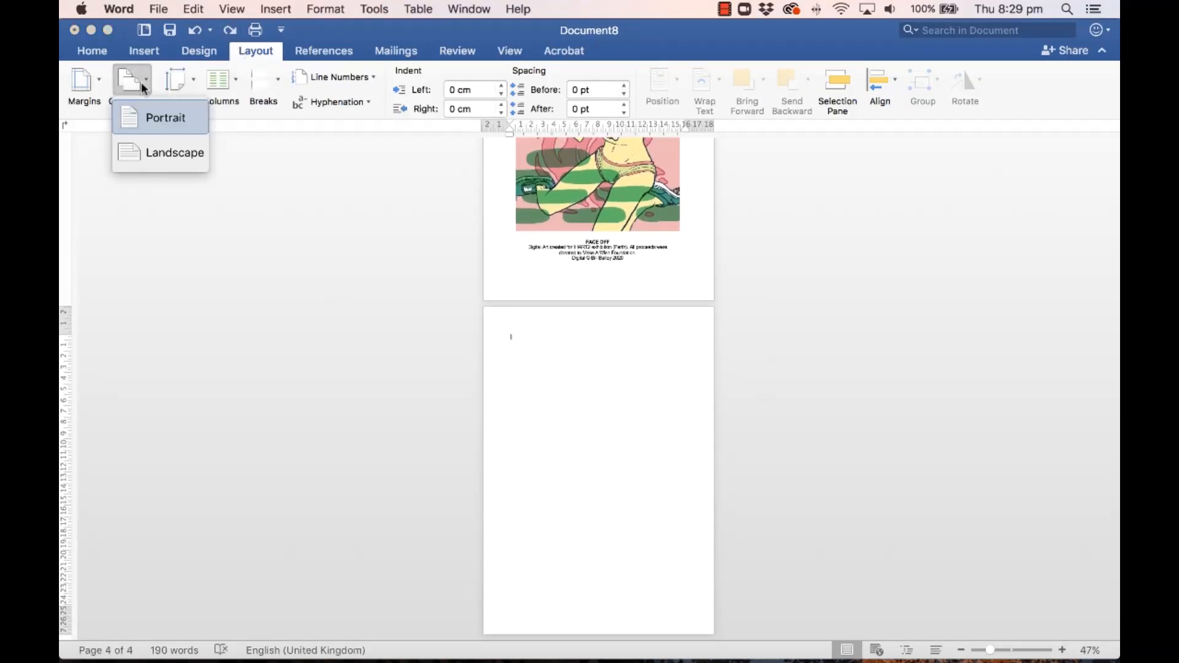
left_click(157, 157)
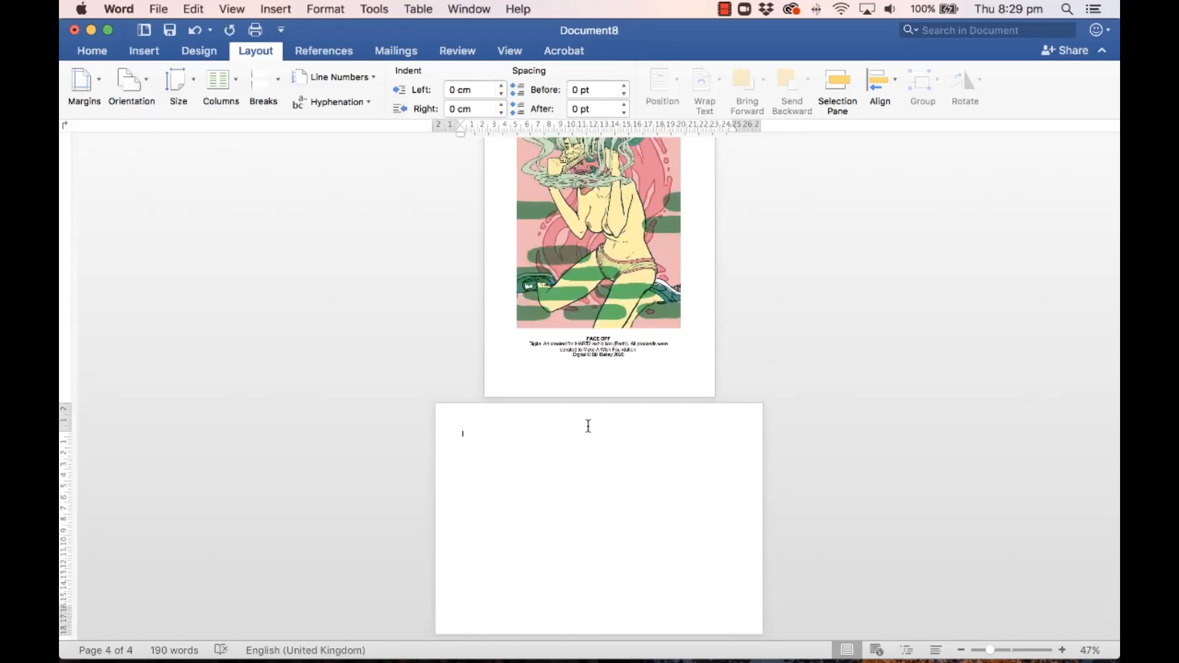
left_click(145, 49)
left_click(226, 80)
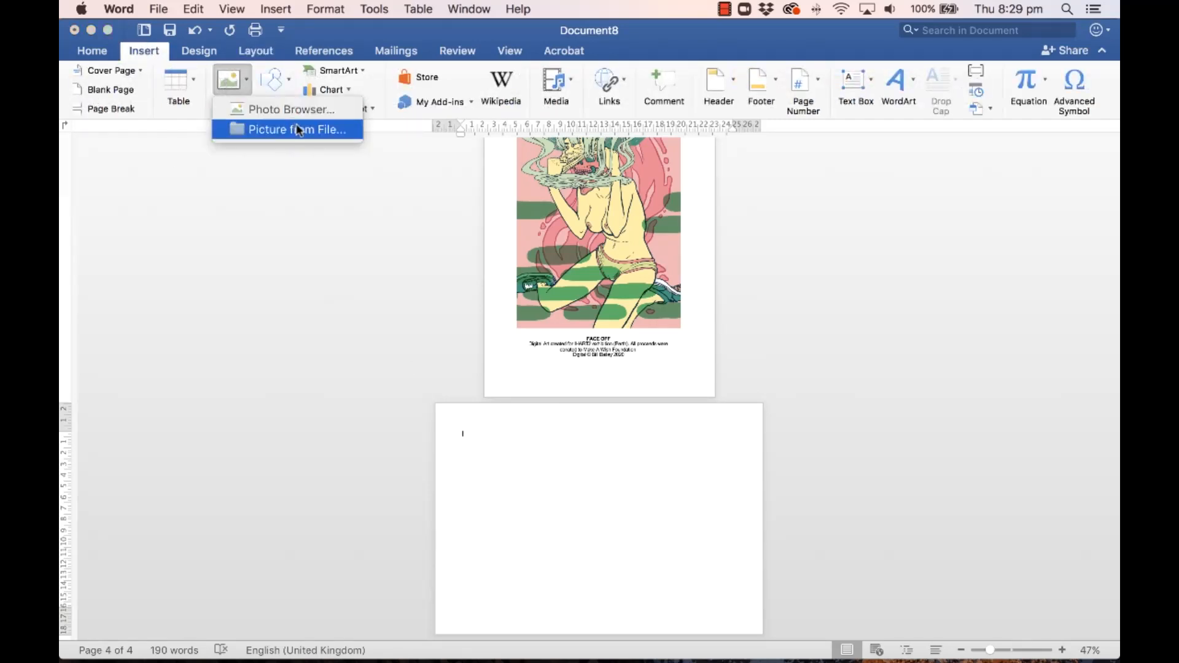
left_click(297, 130)
left_click(522, 174)
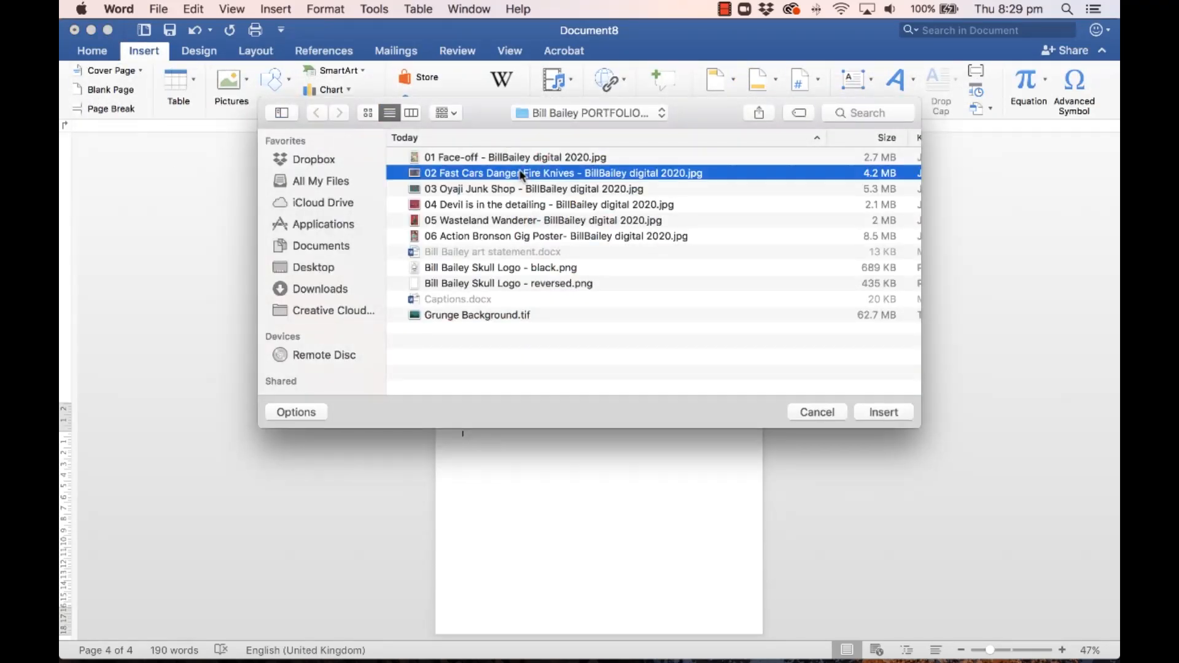
left_click(900, 417)
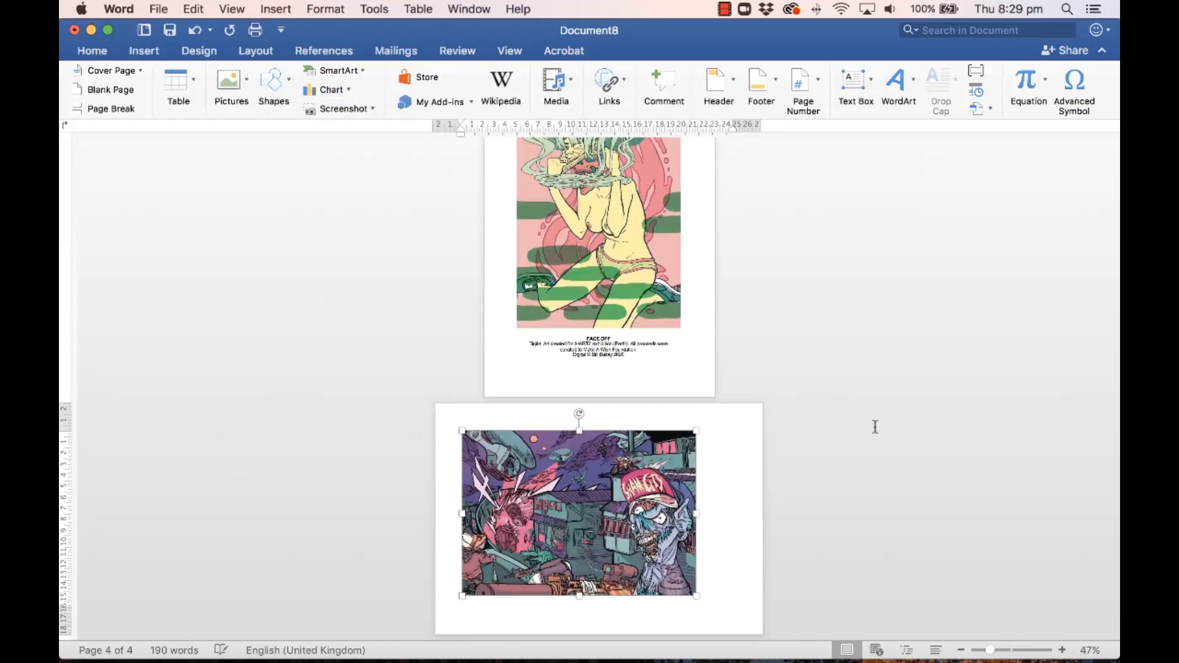
left_click_drag(621, 491, 612, 488)
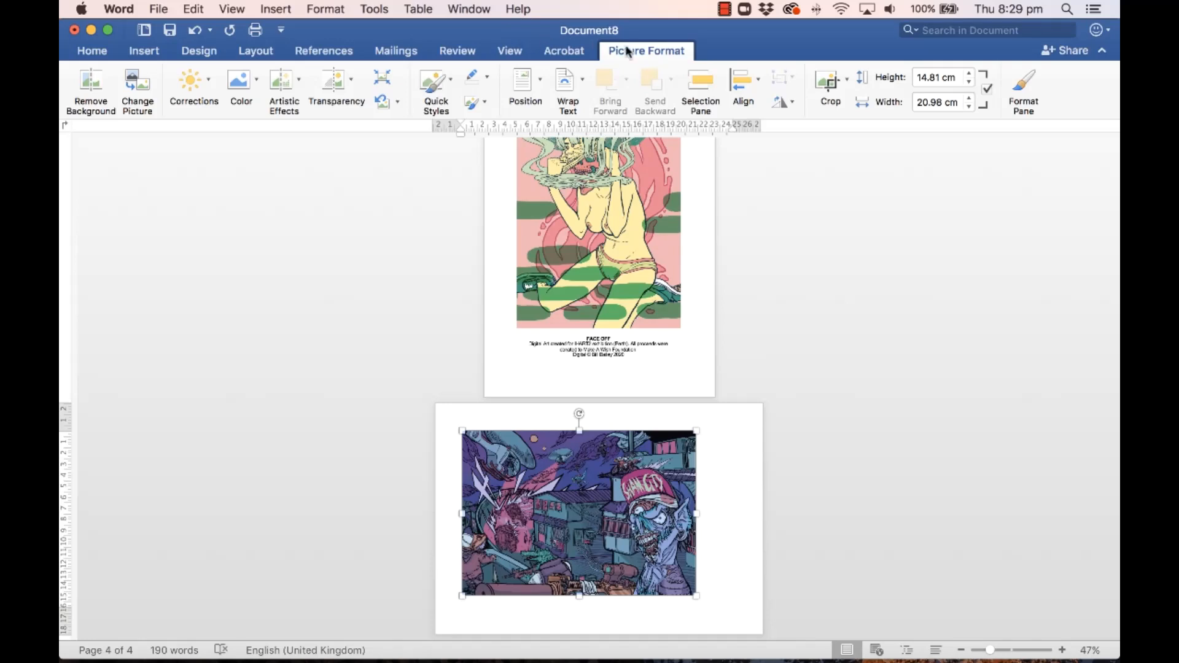
Step: Set the Fast Cars picture to In Front of Text, reposition it, and resize to 20.85 × 14.72 cm
left_click(573, 92)
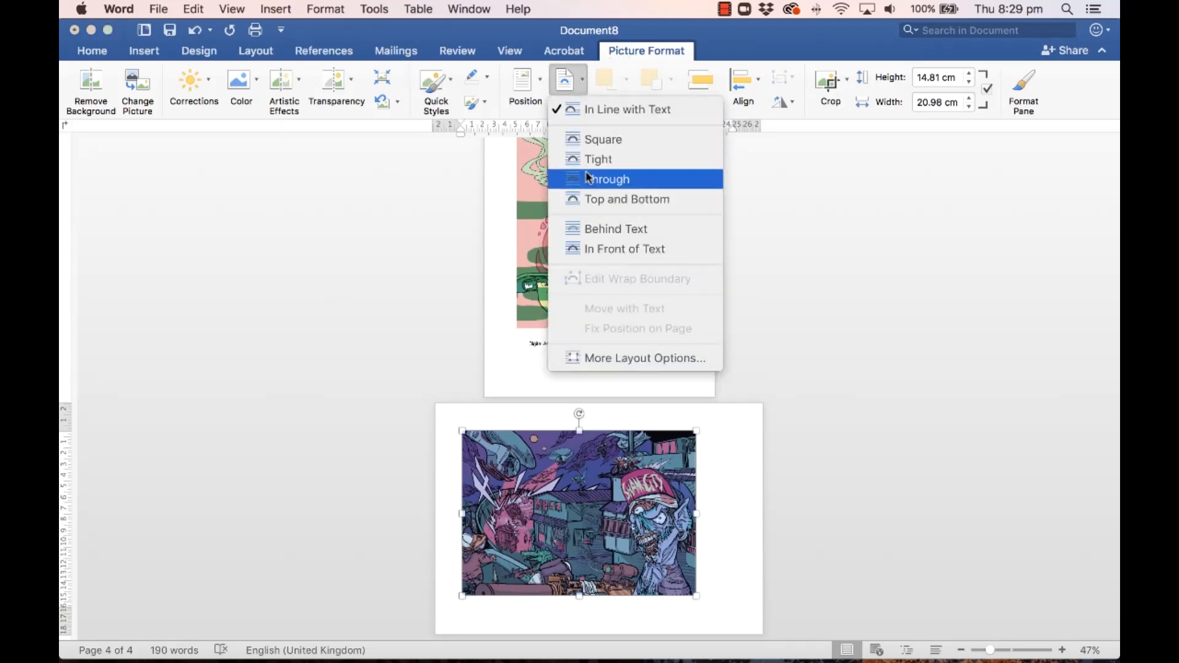
left_click(626, 249)
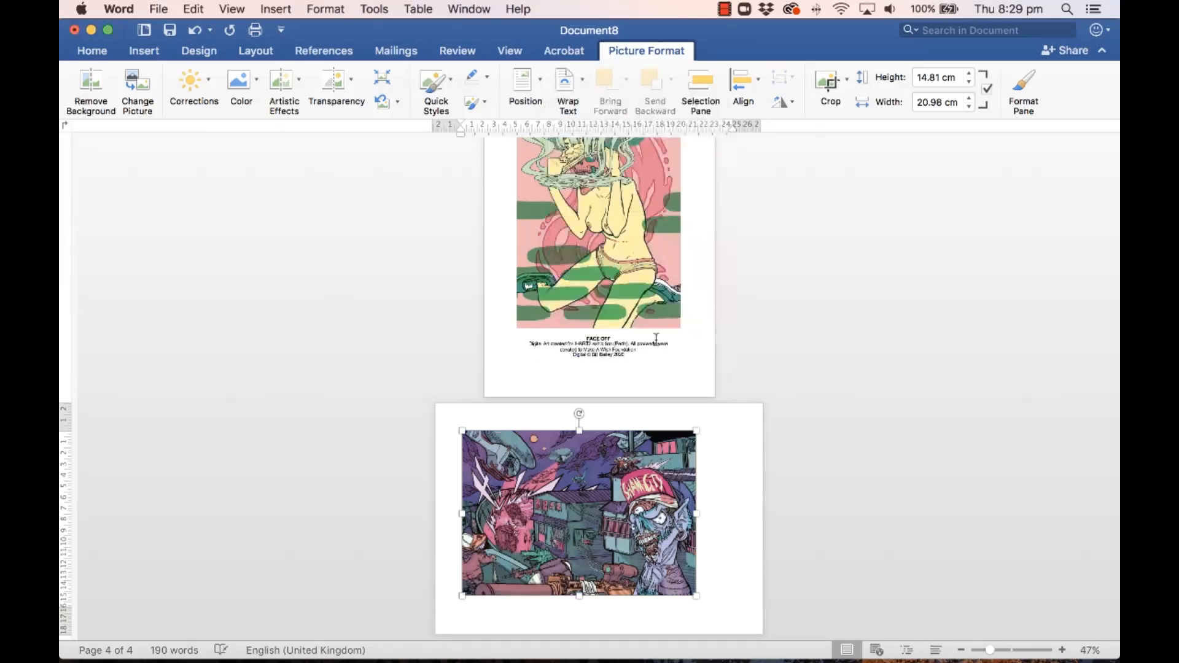
left_click_drag(623, 507, 609, 494)
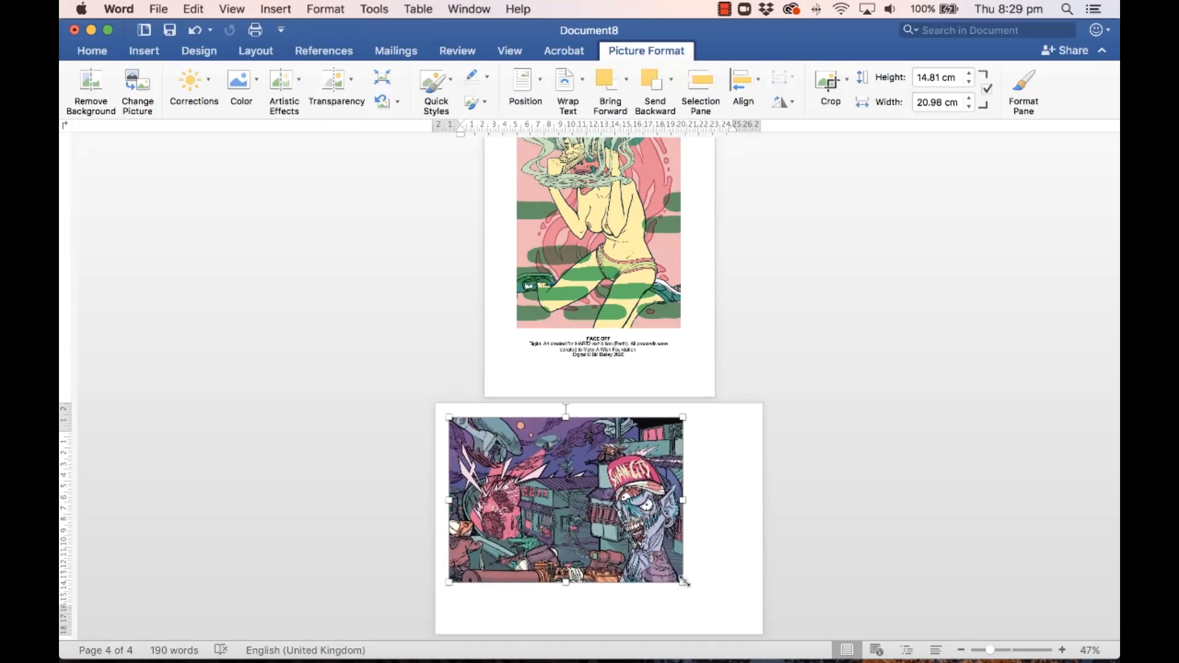
left_click_drag(705, 591, 659, 516)
left_click_drag(648, 534, 634, 552)
left_click_drag(649, 592, 660, 601)
left_click(702, 492)
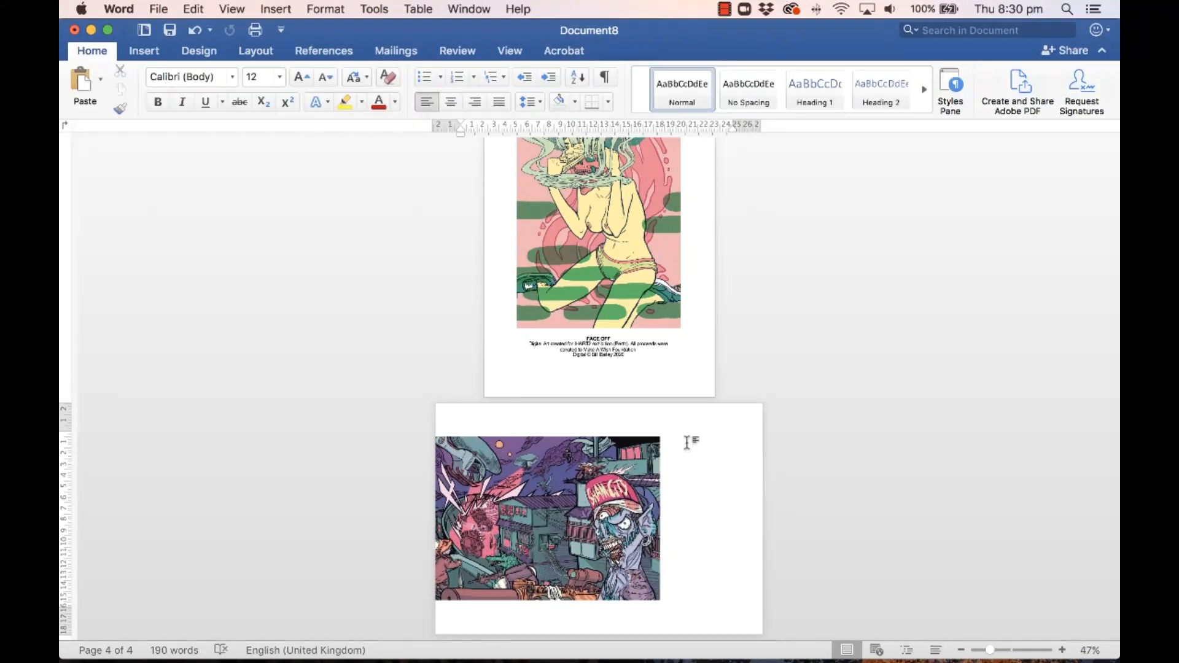
left_click(603, 351)
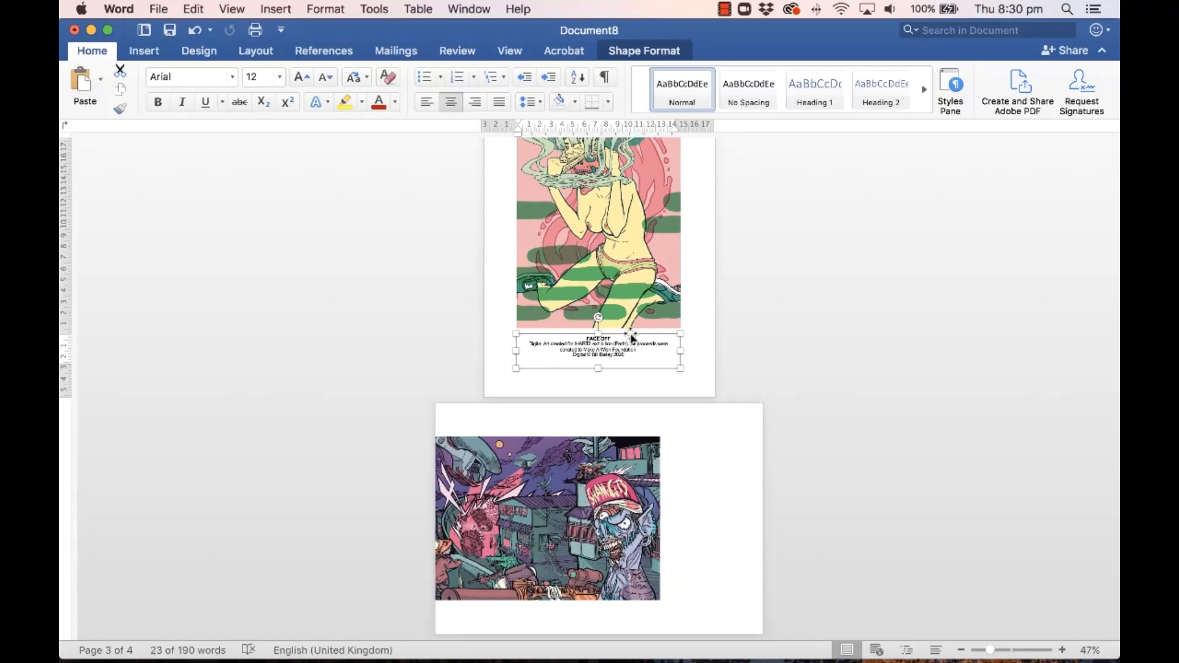
Step: Paste the FACE OFF caption box beside the Fast Cars picture, narrow it, and left-align the text
left_click(697, 458)
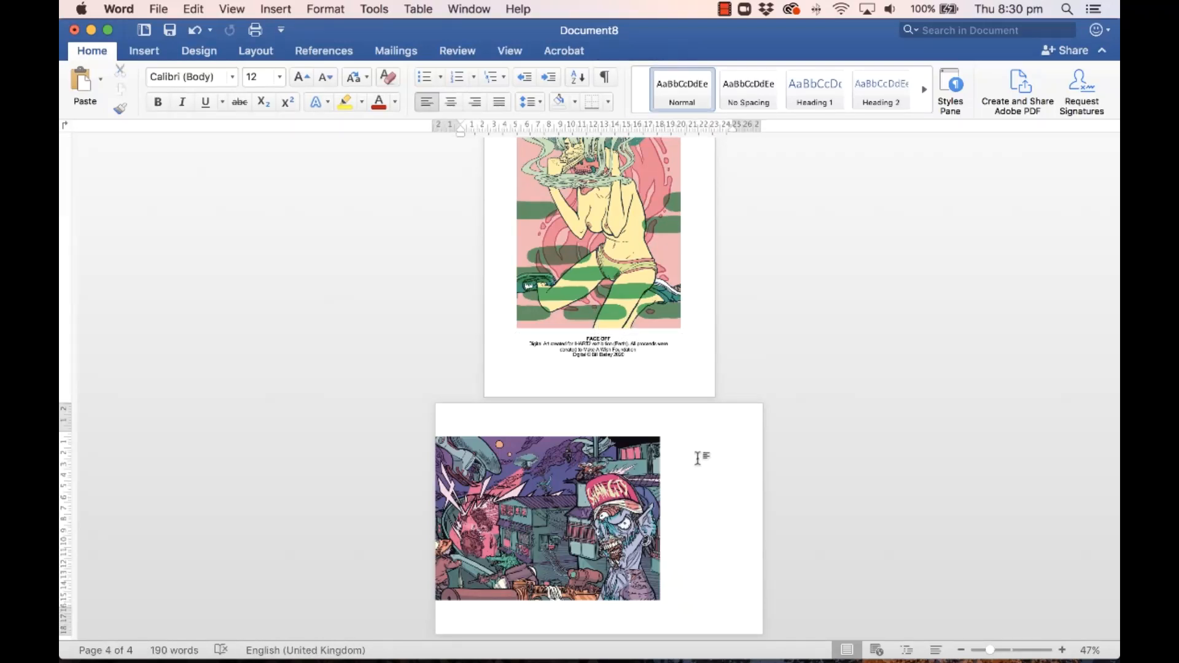
key("super+v")
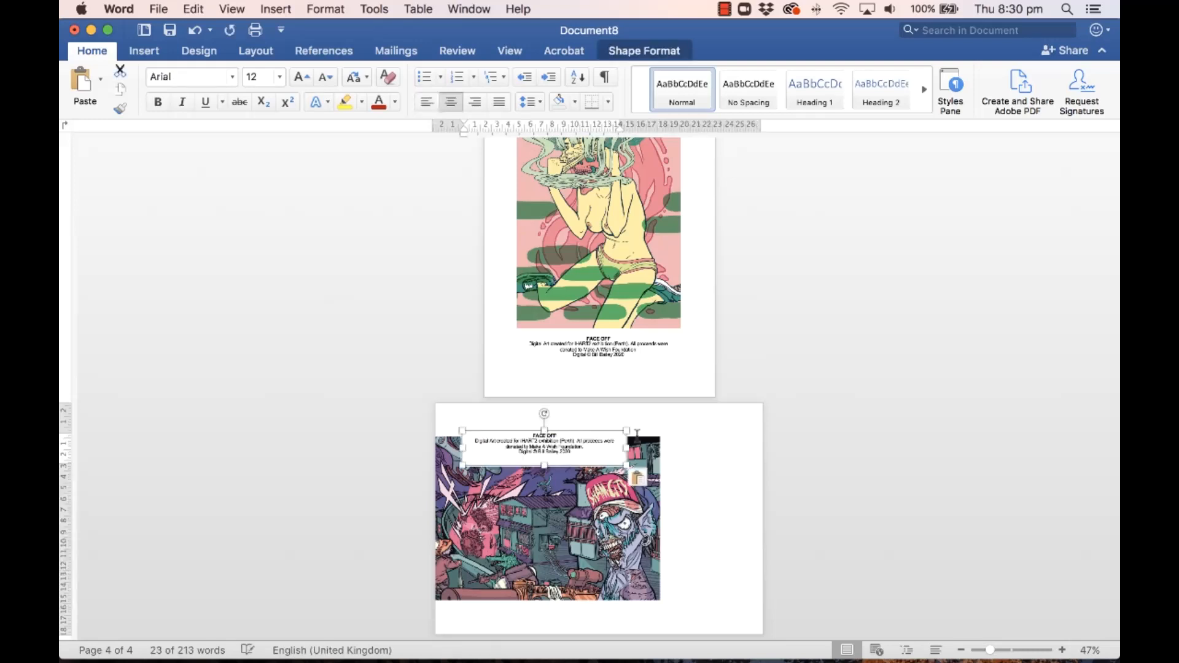
left_click_drag(595, 432, 703, 440)
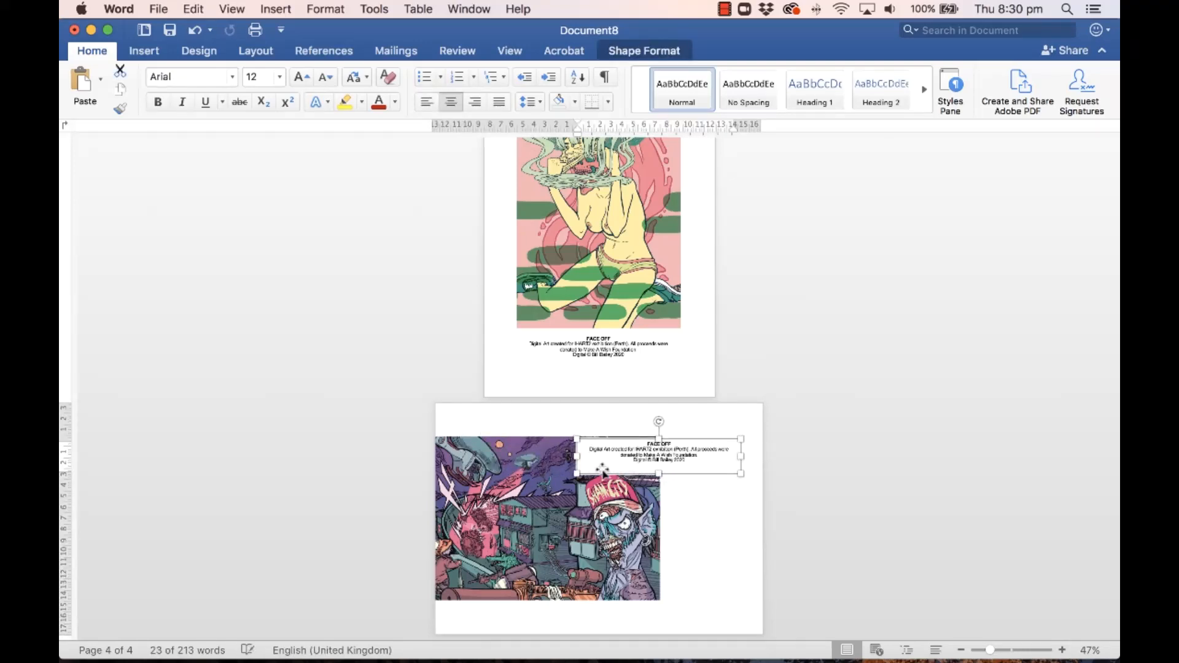
left_click_drag(582, 473, 677, 502)
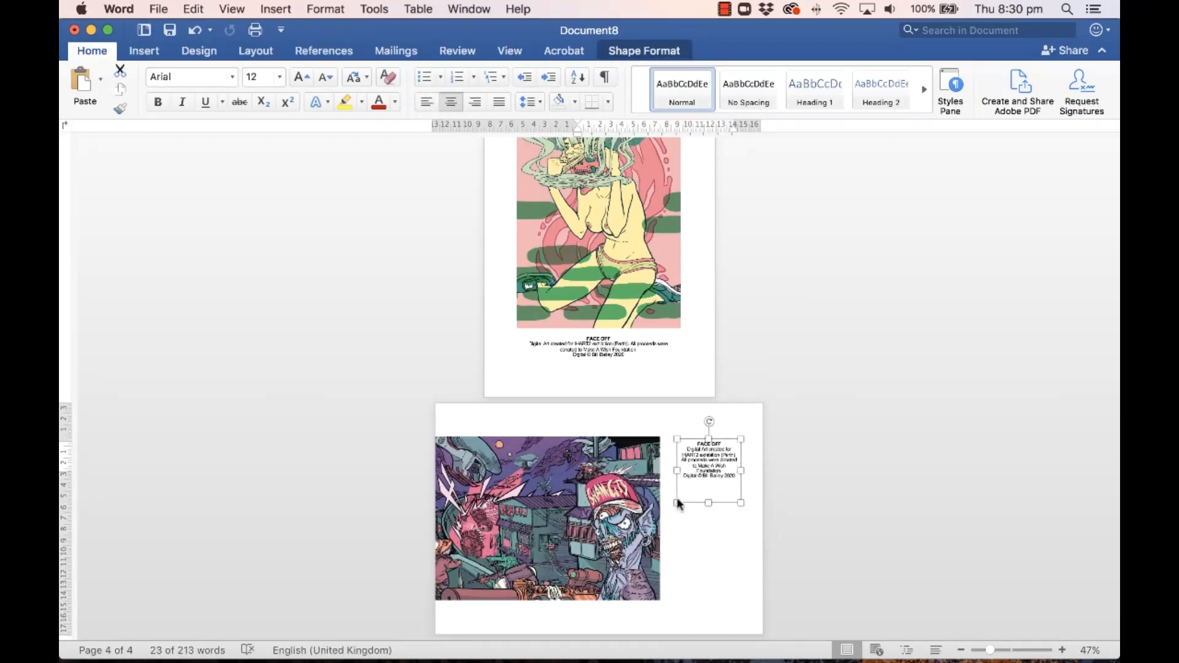
left_click_drag(724, 439, 723, 437)
left_click(426, 102)
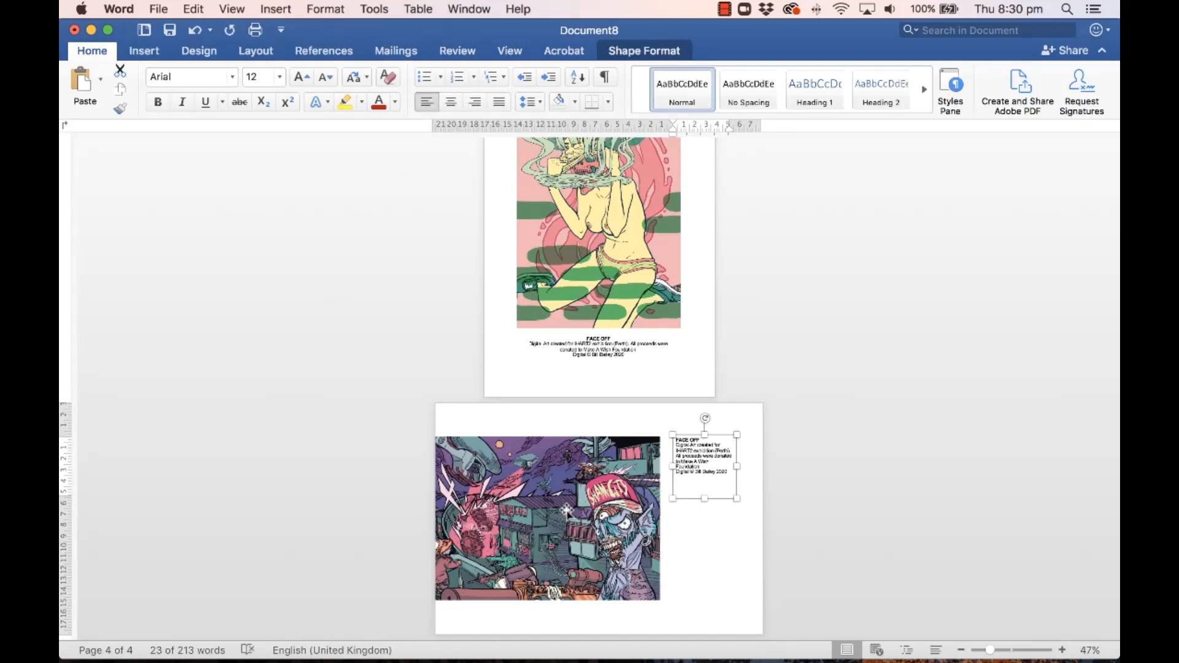
left_click(488, 8)
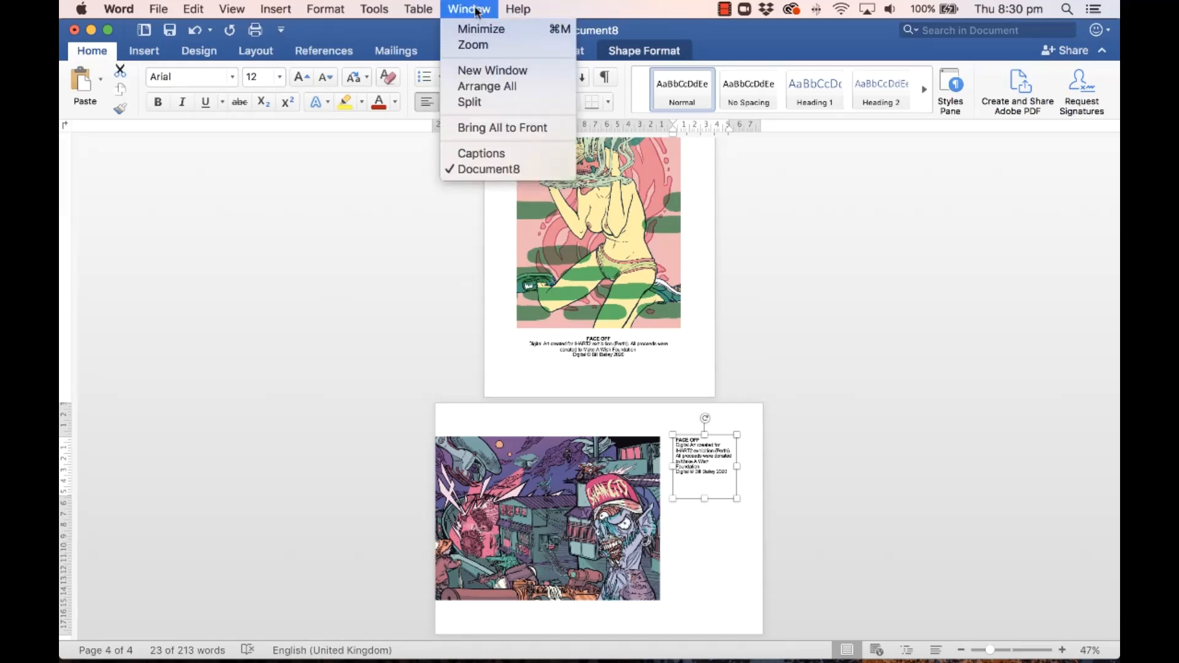
Step: Copy the FAST CARS caption from the Captions document, then minimize it
left_click(463, 151)
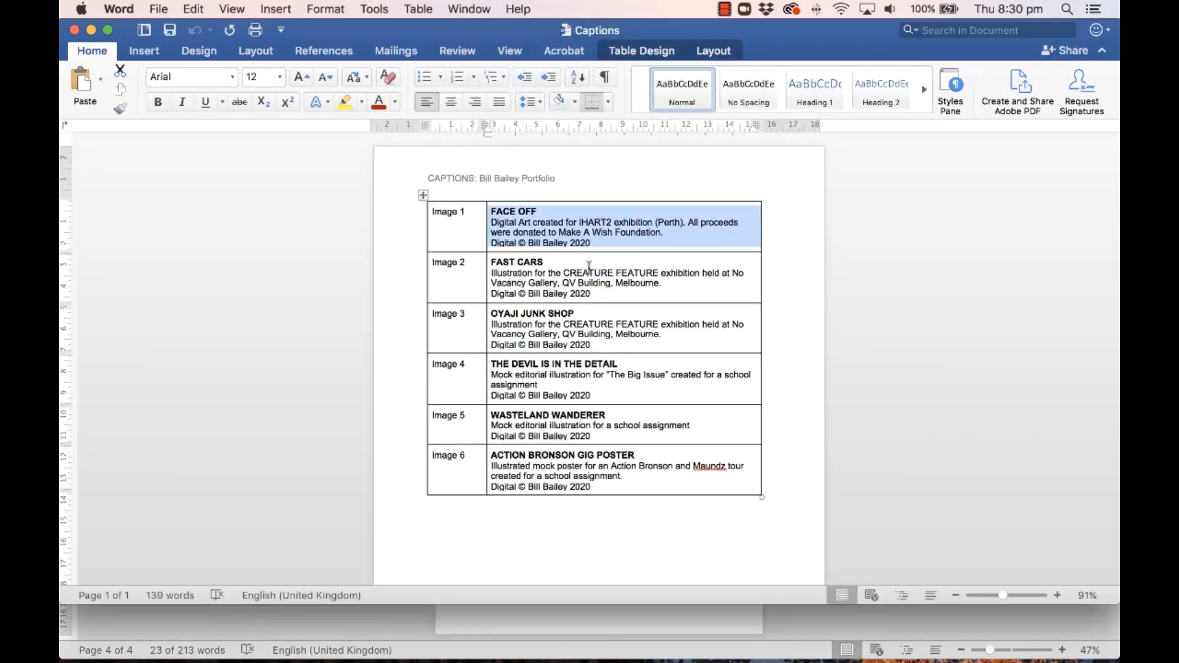
left_click_drag(607, 296, 494, 274)
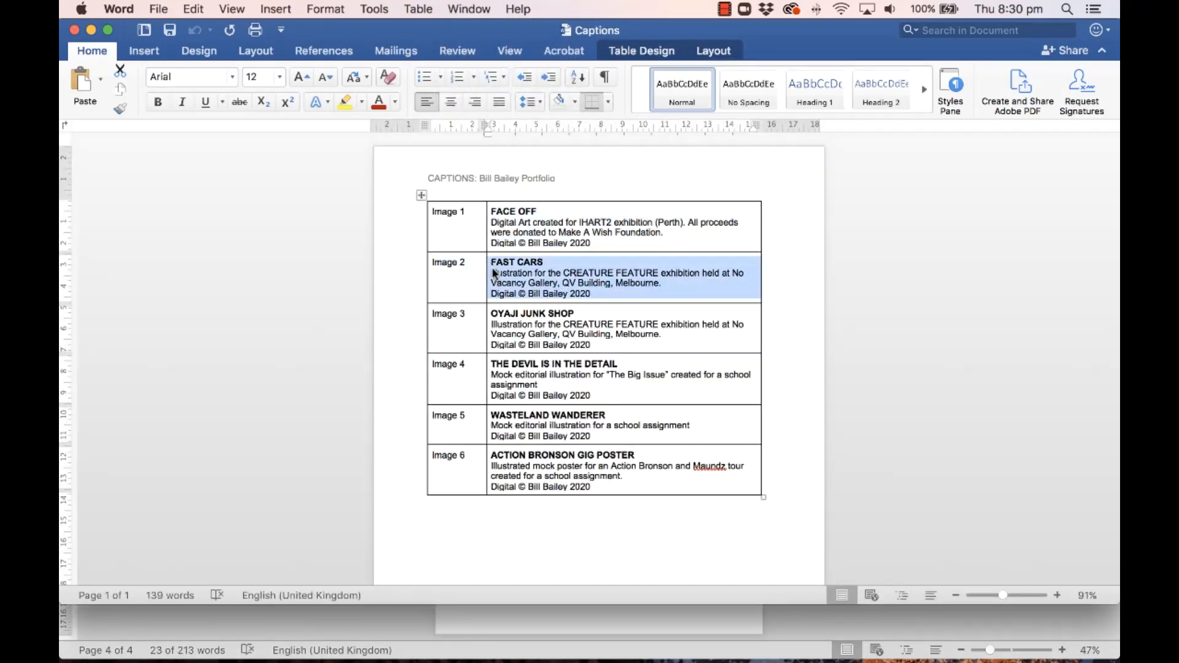
left_click(90, 31)
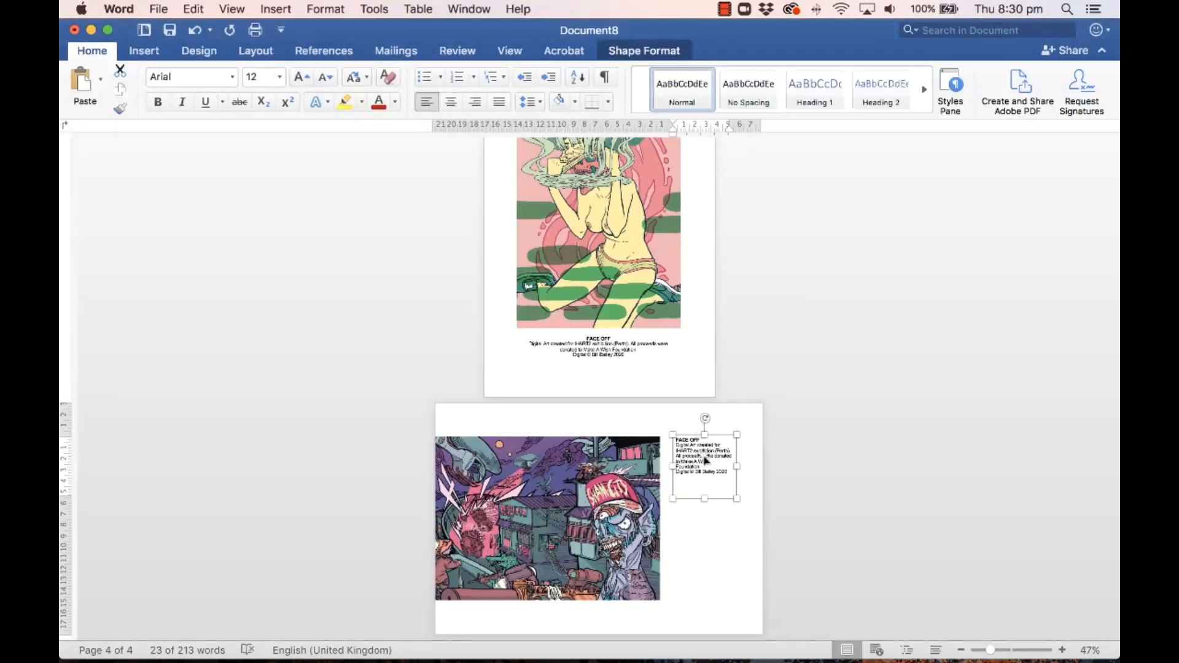
Step: Replace the FACE OFF text in the page-4 caption box with the FAST CARS caption
left_click(703, 457)
left_click_drag(730, 472, 677, 461)
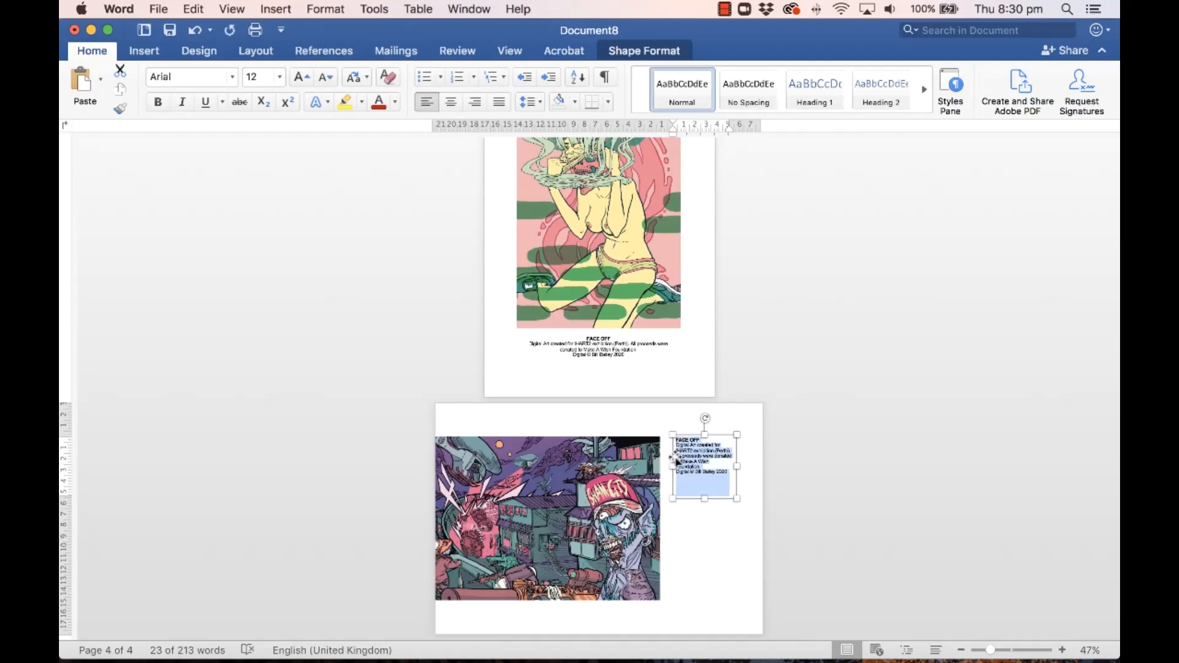
type("FAST CARS Illustration for the CREATURE FEATURE exhibition held at No Vacancy Gallery, QV Building, Melbourne Digital © Bill Bailey 2020")
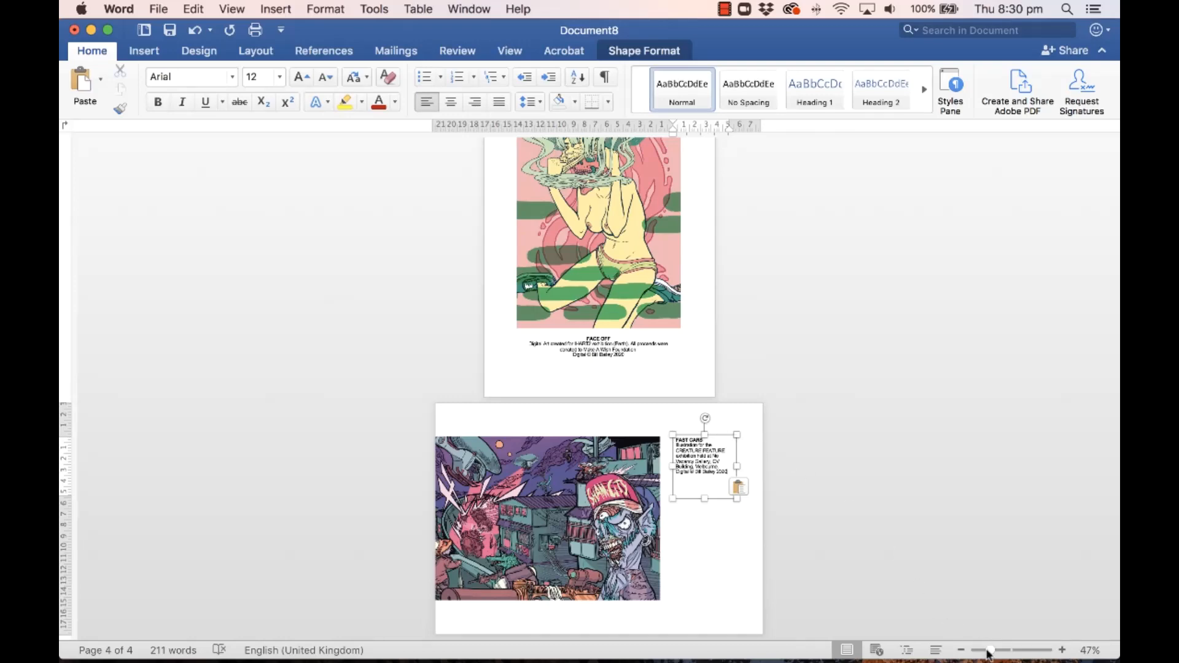
mouse_move(988, 654)
left_mouse_down()
mouse_move(1014, 648)
mouse_move(979, 649)
left_mouse_up()
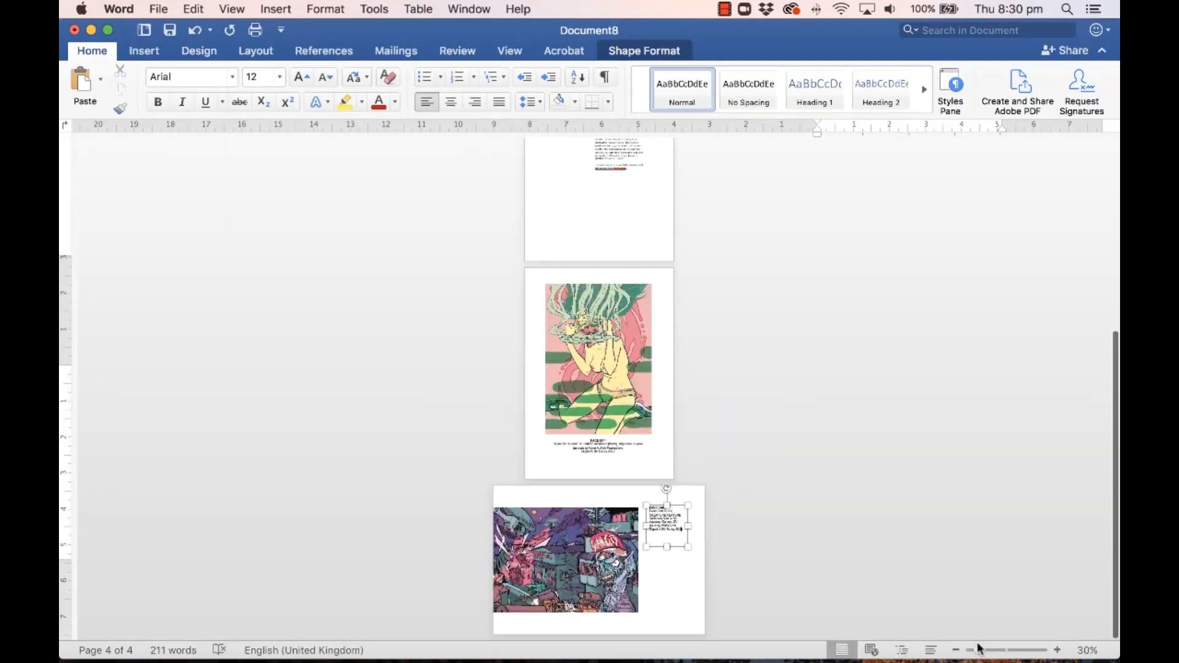
Step: Insert a blank page before the last artwork page
scroll(941, 554, "up", 10)
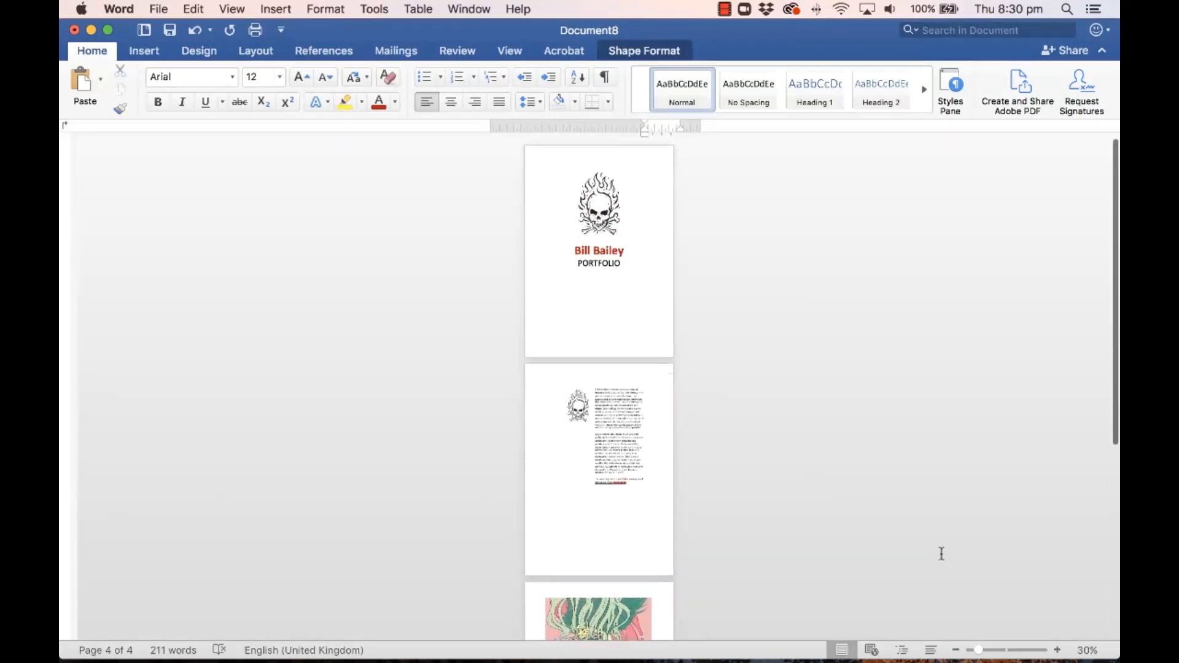
scroll(941, 553, "down", 5)
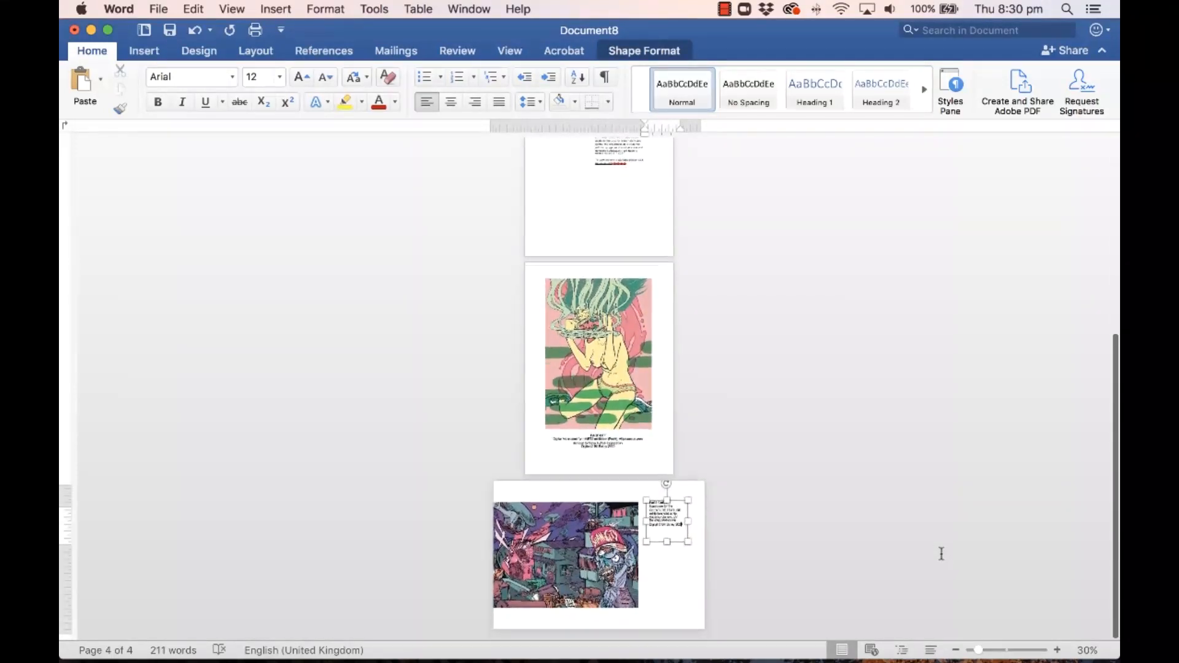
left_click(682, 582)
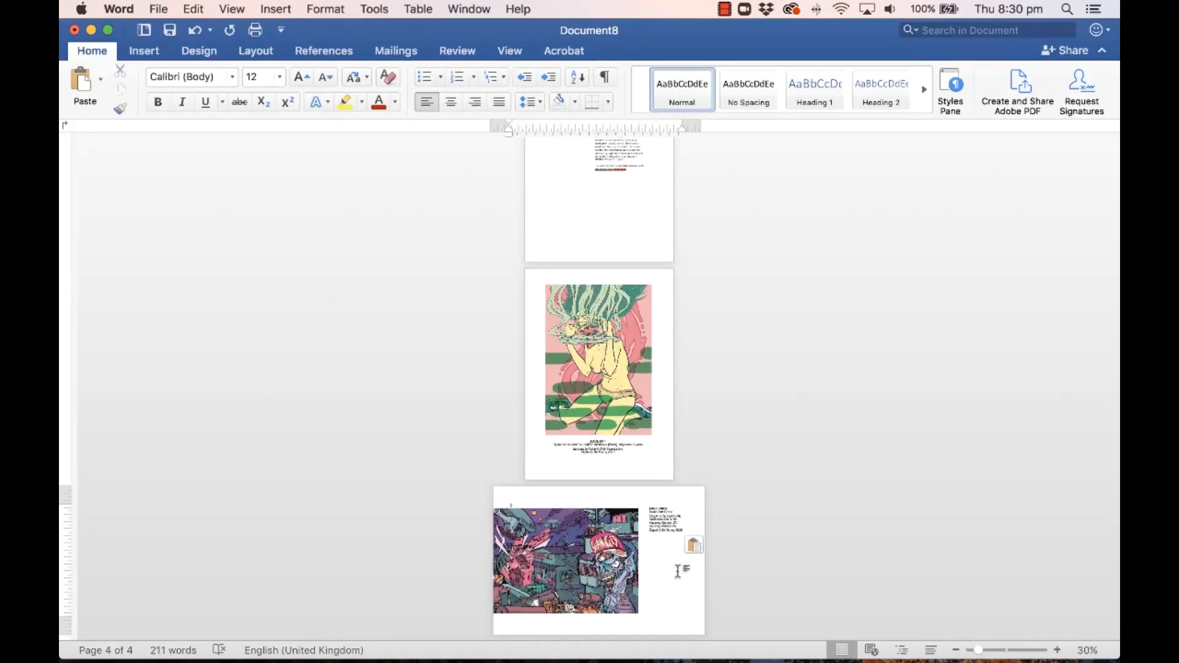
left_click(145, 51)
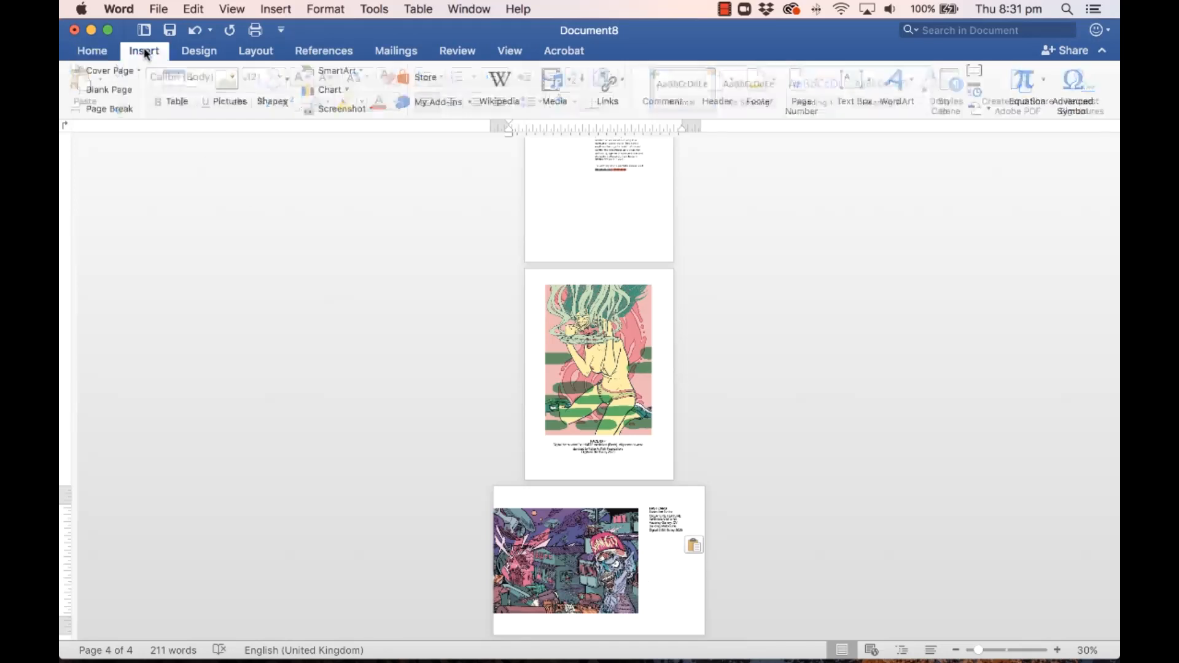
left_click(110, 91)
Step: Move the cityscape artwork and its caption box up onto the new blank page
scroll(822, 343, "down", 3)
scroll(823, 345, "down", 2)
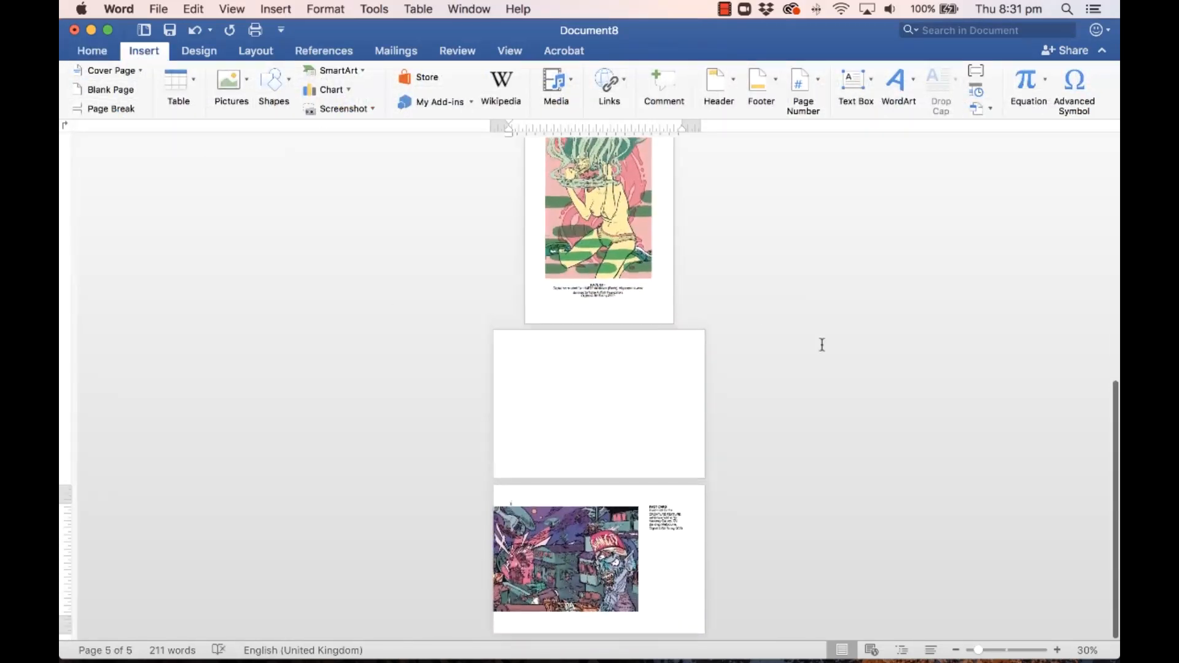
left_click(610, 551)
left_click(669, 520, "shift")
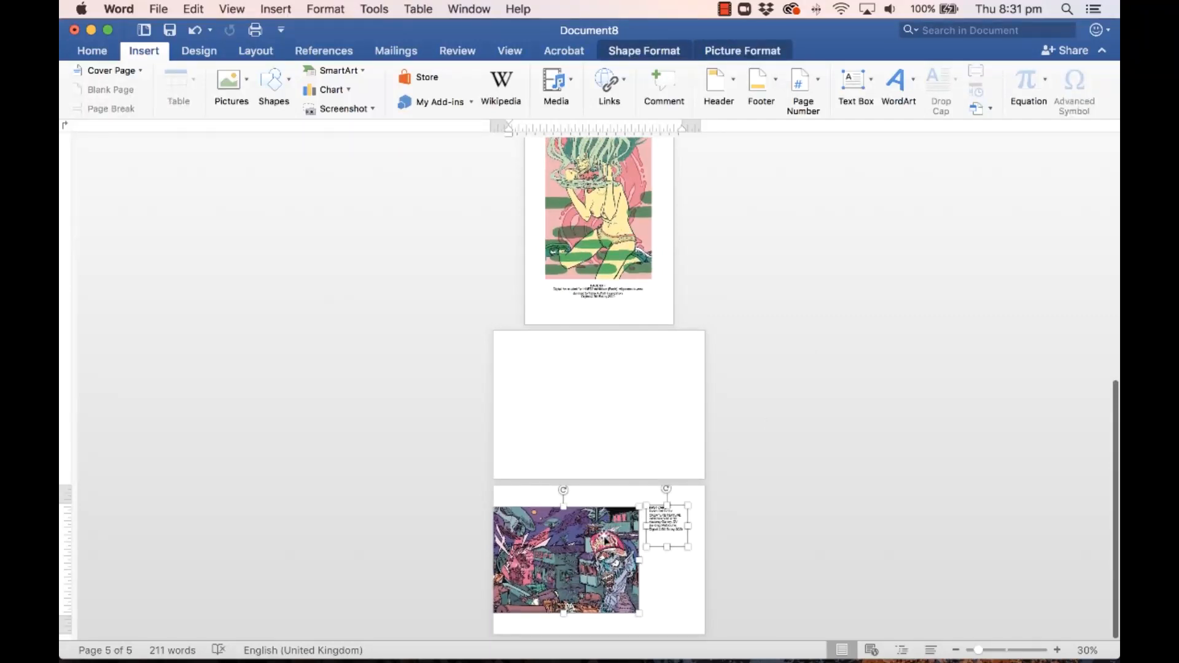
mouse_move(979, 650)
left_mouse_down()
mouse_move(994, 650)
mouse_move(979, 649)
left_mouse_up()
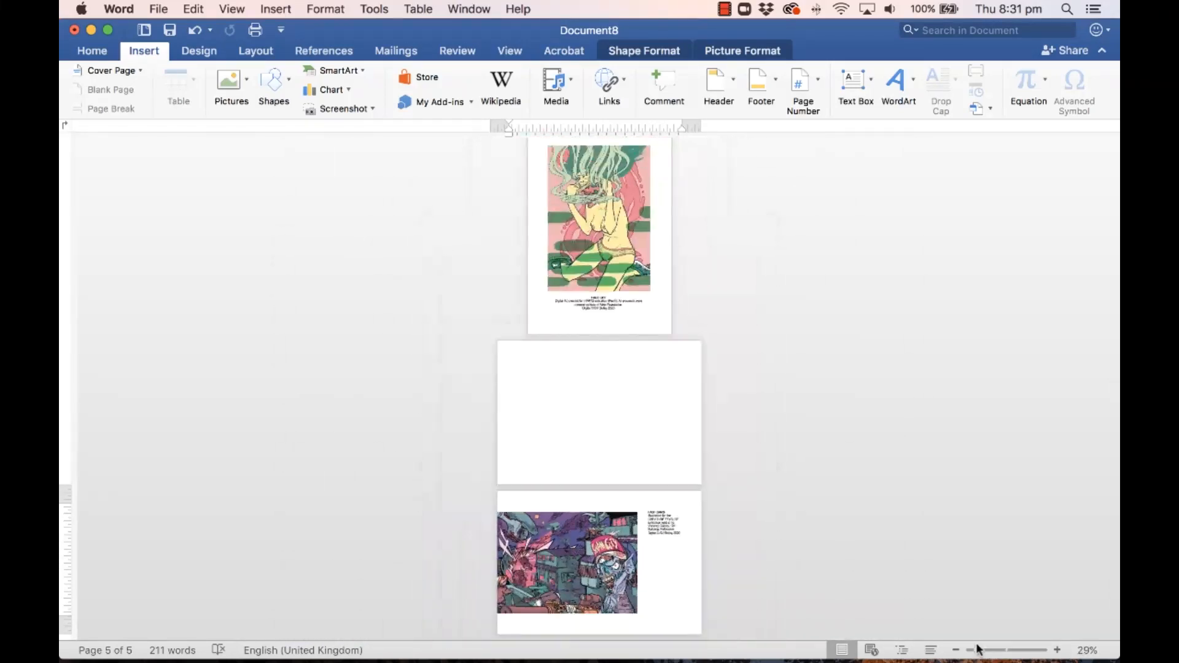
left_click_drag(582, 534, 584, 387)
left_click(597, 533)
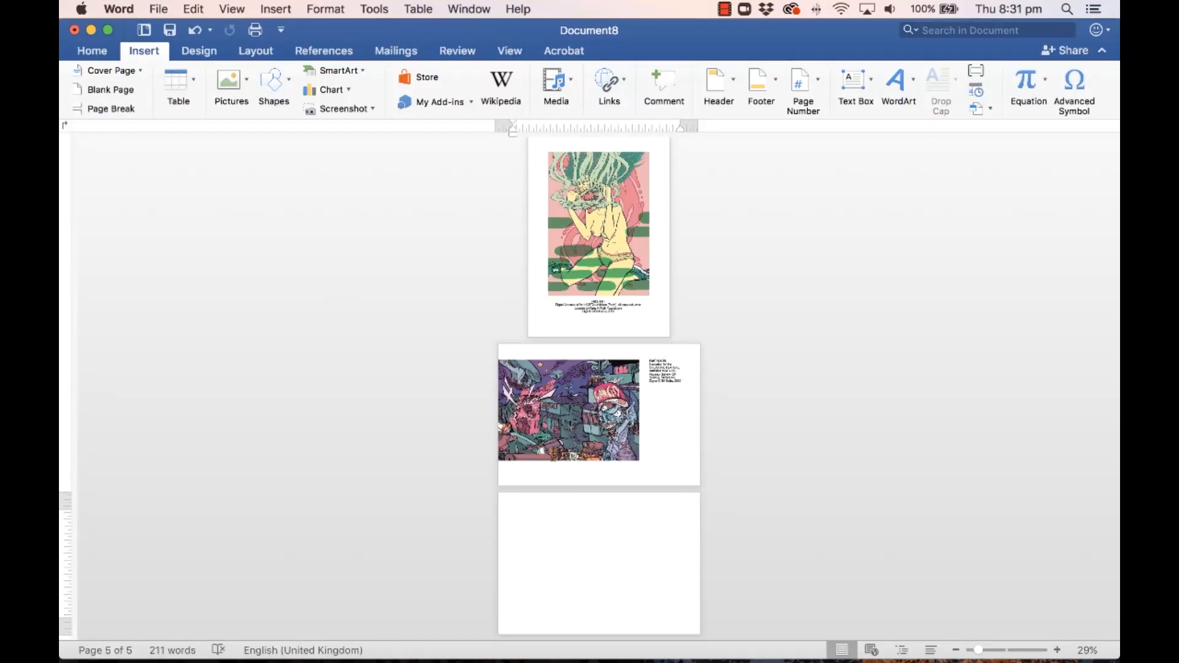
Step: Insert the 03 Oyaji Junk Shop picture from file onto page 5
left_click(221, 86)
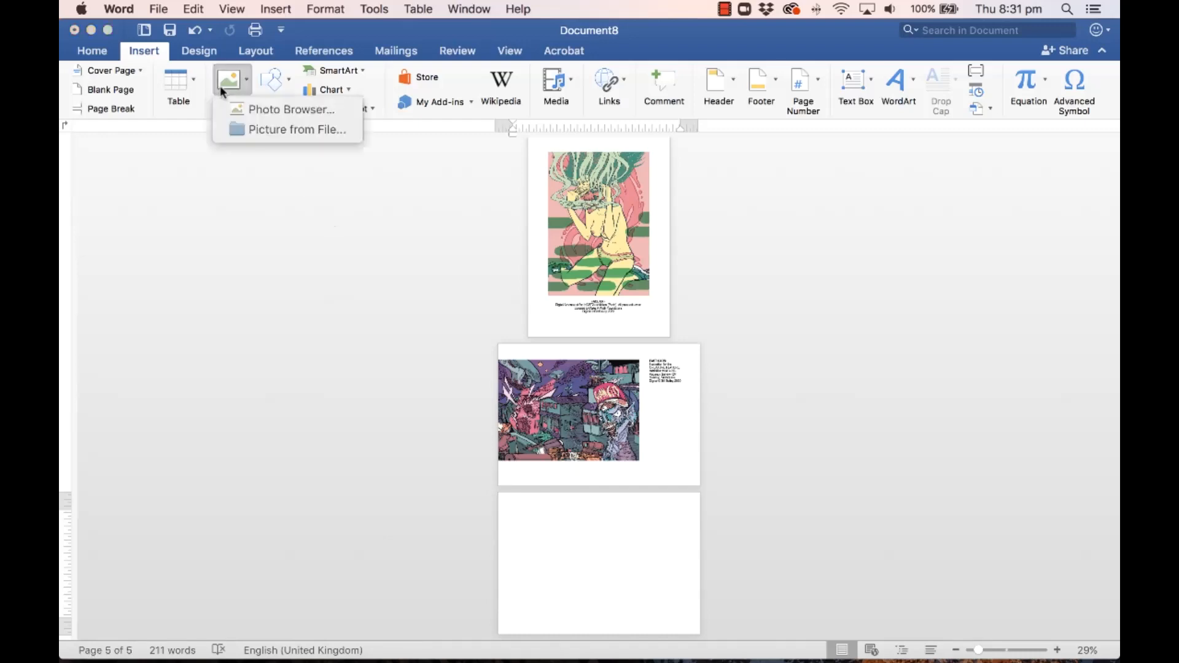
left_click(270, 127)
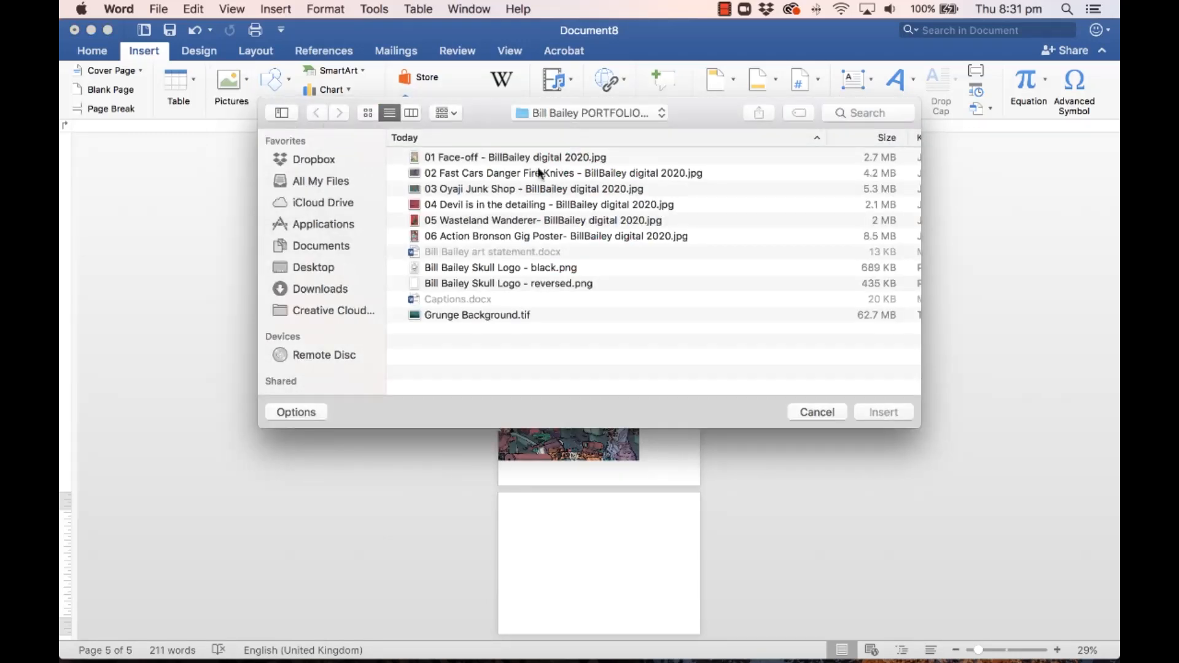
left_click(525, 189)
left_click(884, 412)
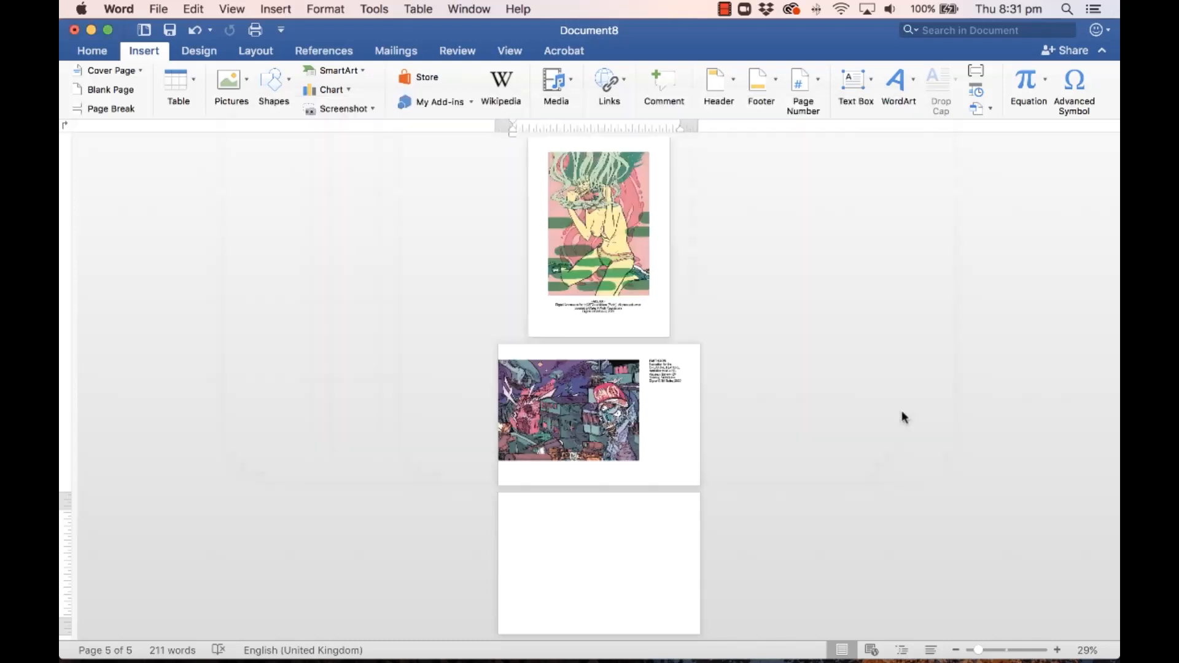
mouse_move(629, 538)
left_mouse_down()
mouse_move(616, 525)
mouse_move(628, 537)
left_mouse_up()
Step: Float the picture in front of text, size it to 15.72 × 22.27 cm, and place it right
left_click(566, 80)
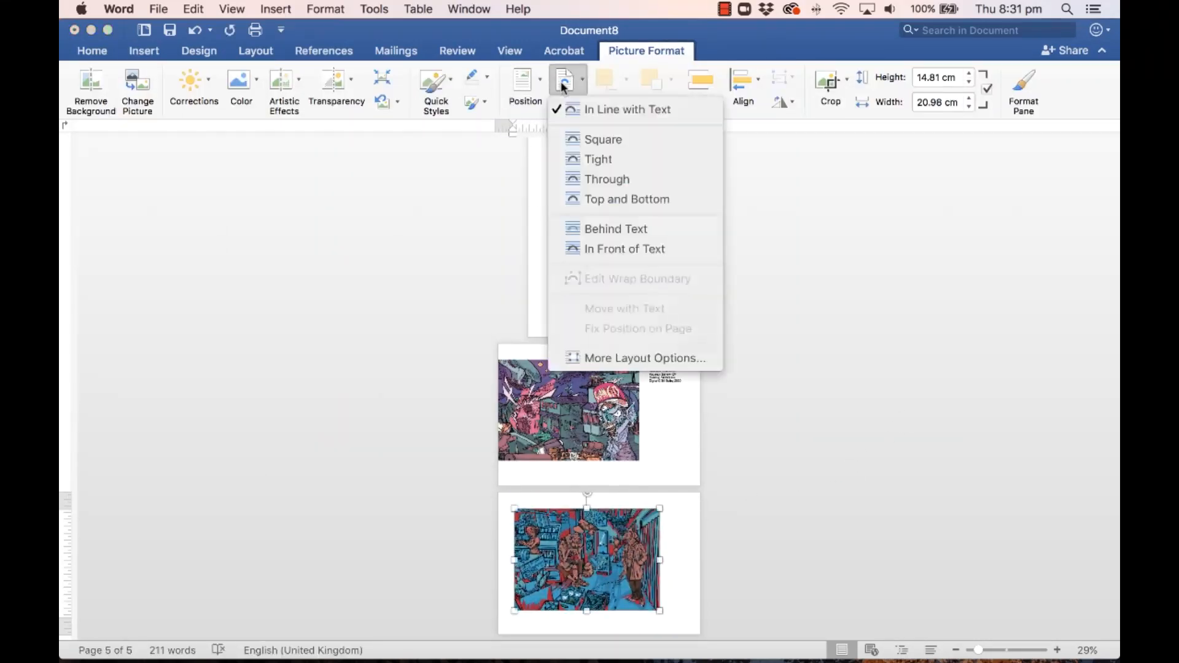
left_click(611, 248)
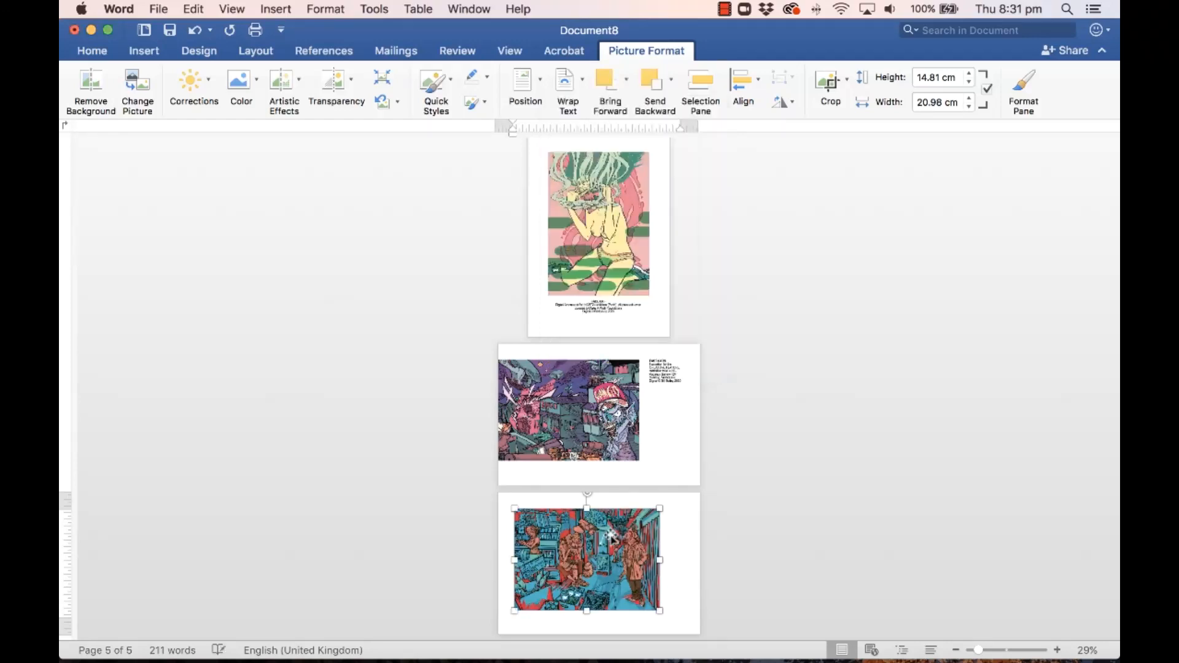
left_click_drag(610, 542, 597, 536)
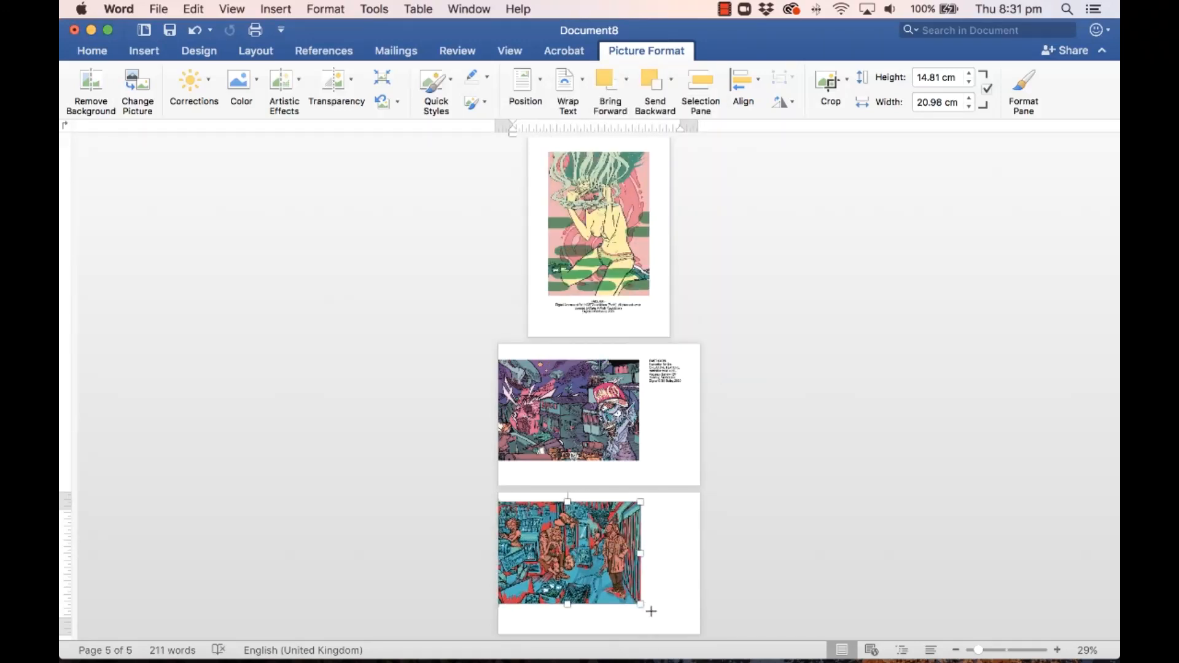
left_click_drag(642, 605, 662, 615)
left_click_drag(633, 571, 652, 571)
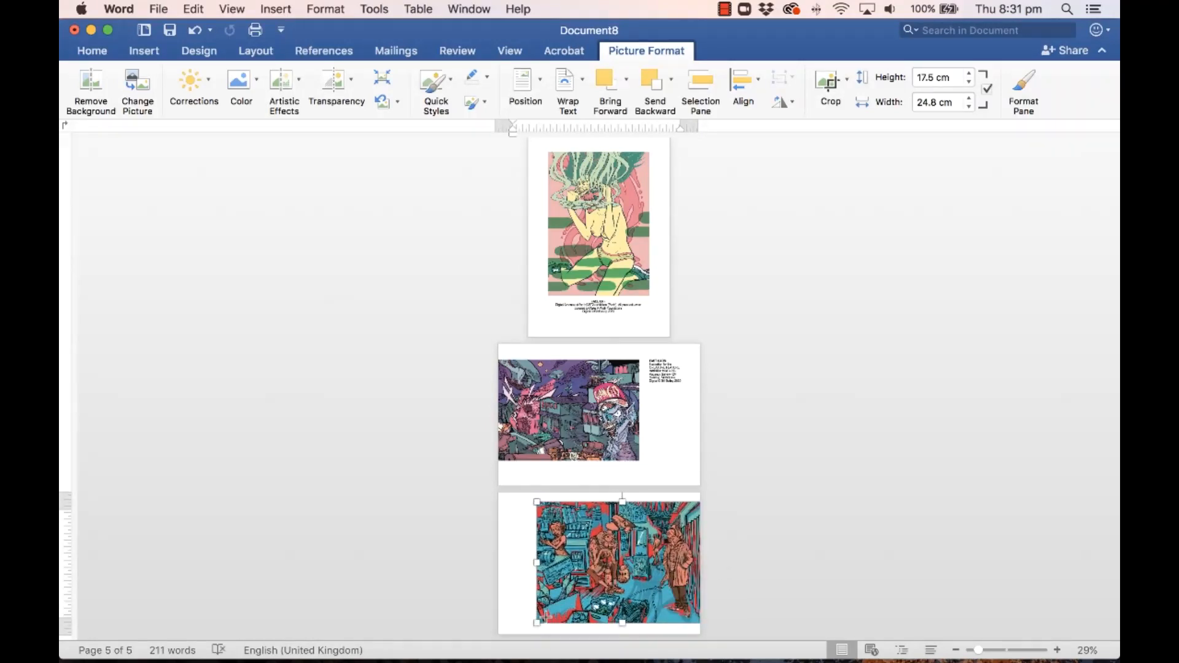
left_click_drag(541, 617, 555, 611)
left_click_drag(652, 550, 656, 560)
left_click(680, 385)
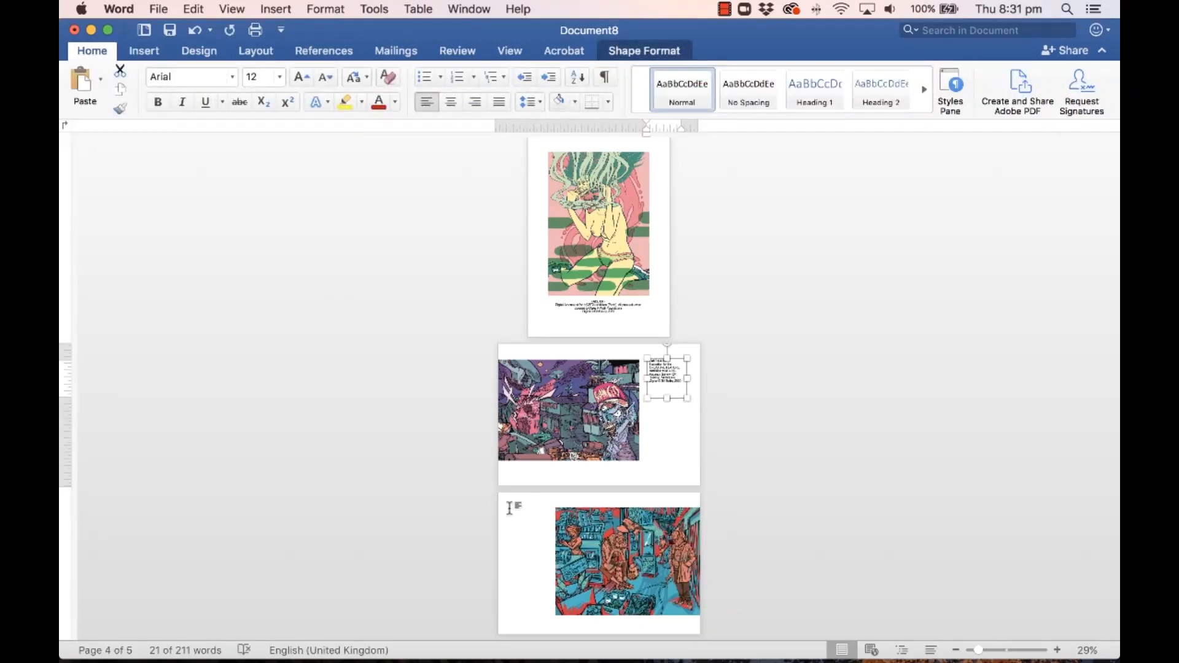
Step: Paste the copied FAST CARS caption box on page 5, left of the picture, right-aligned
left_click(525, 520)
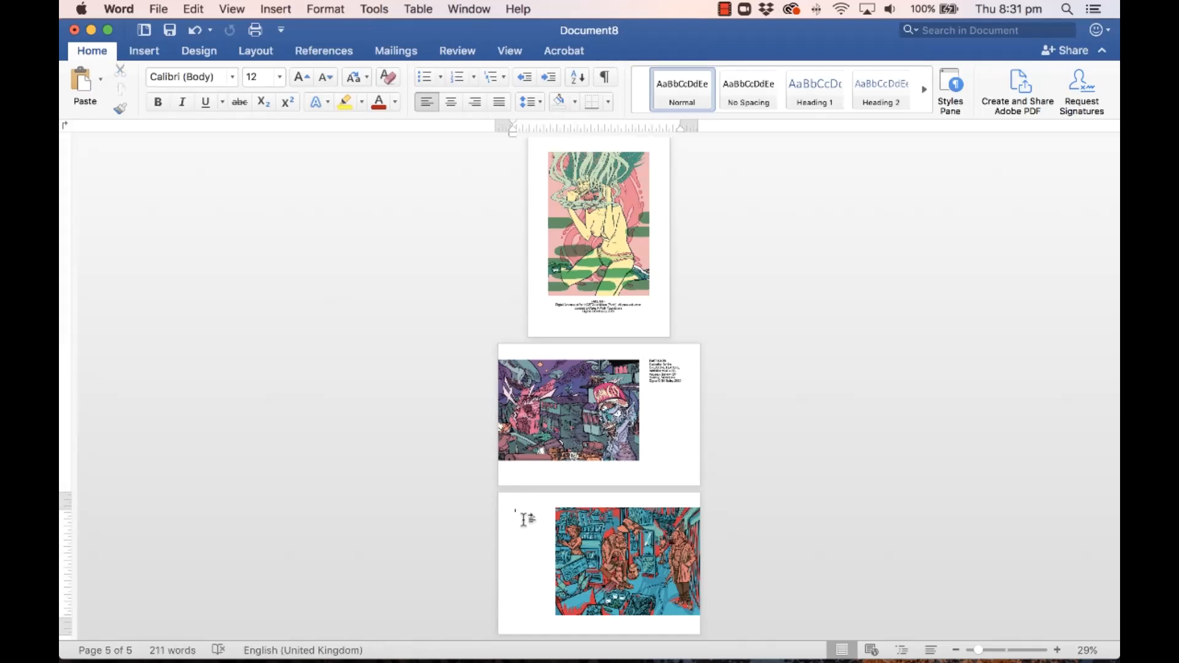
key("super+v")
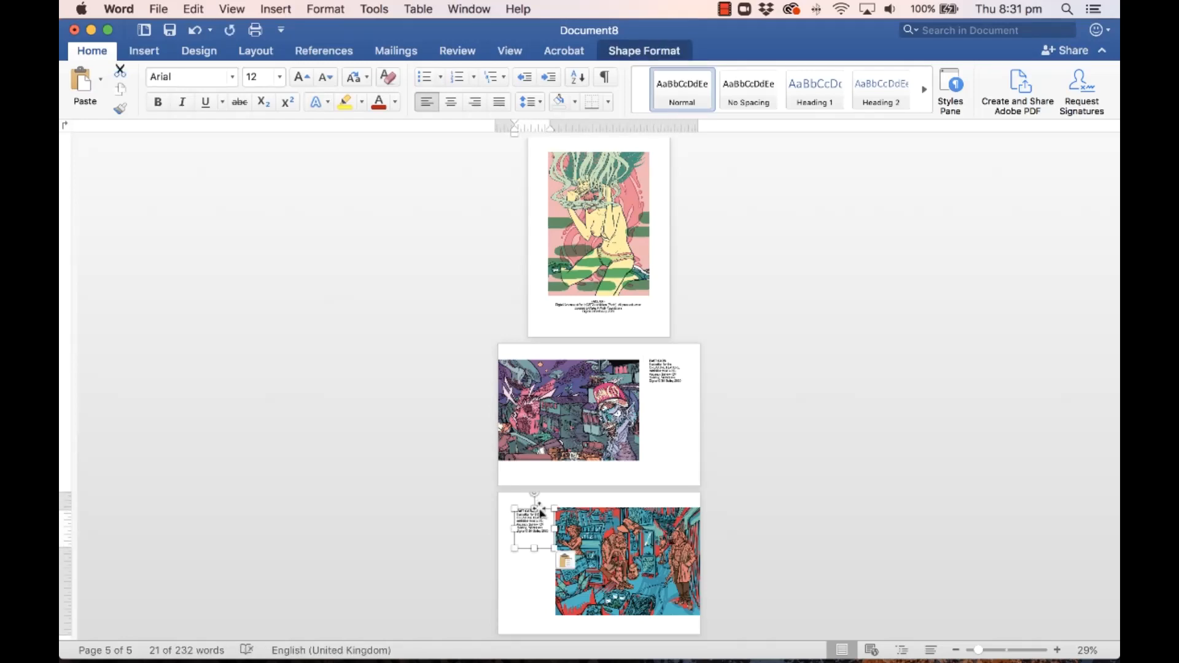
left_click_drag(542, 507, 537, 509)
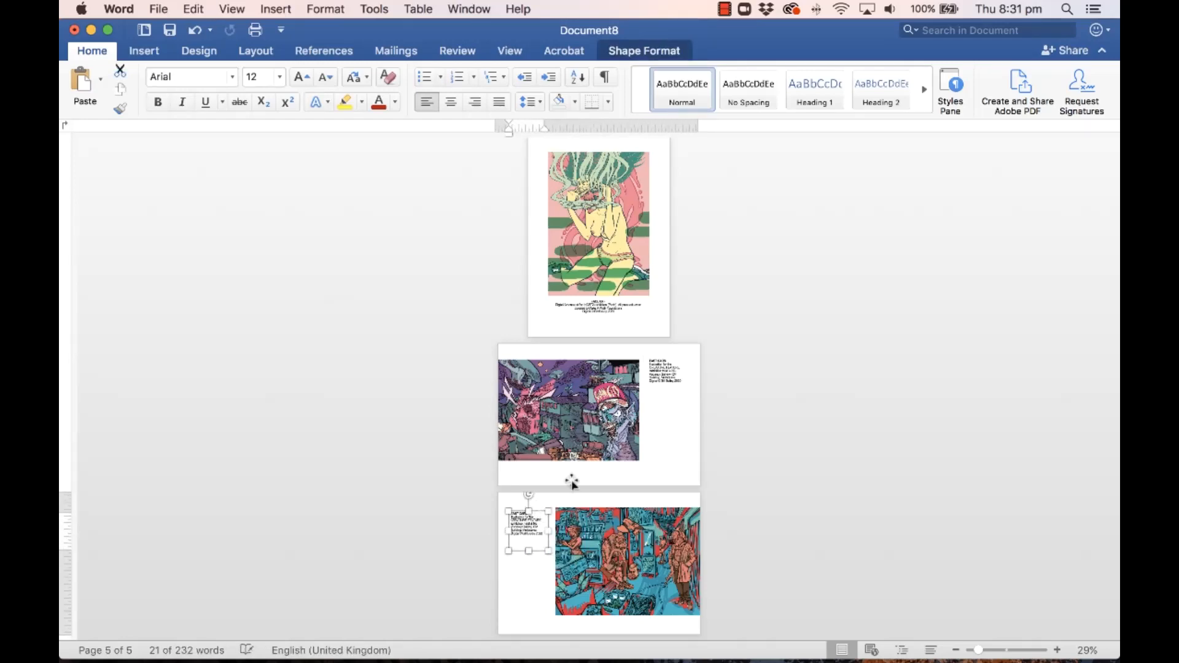
left_click(474, 101)
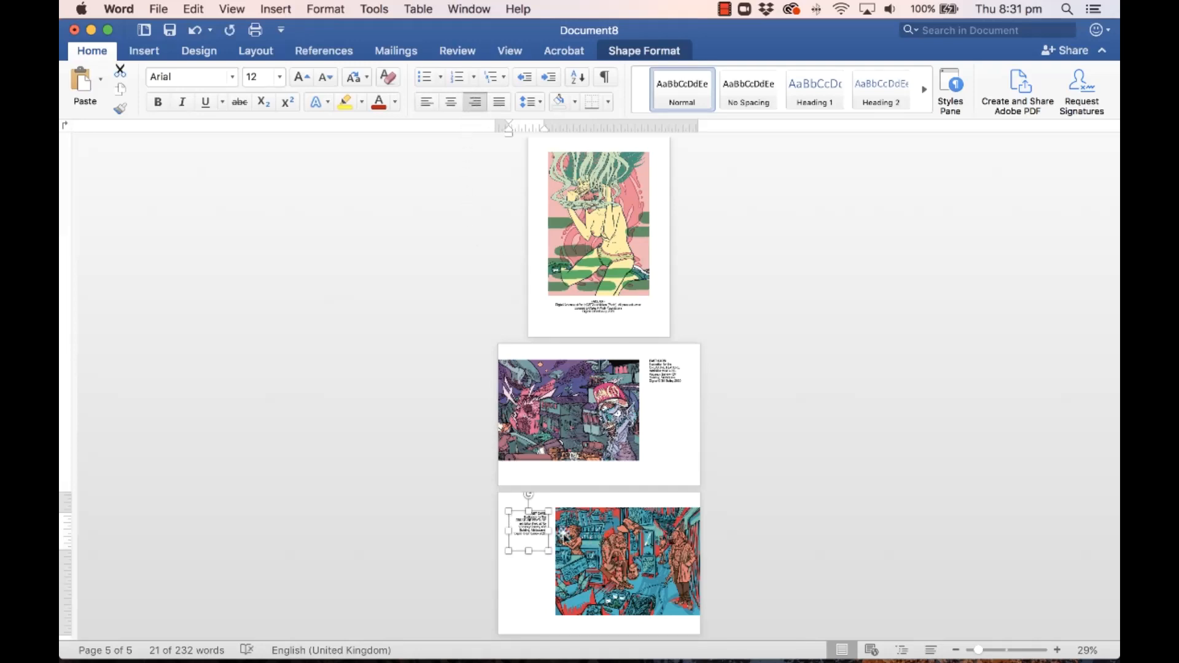
left_click_drag(971, 655, 983, 653)
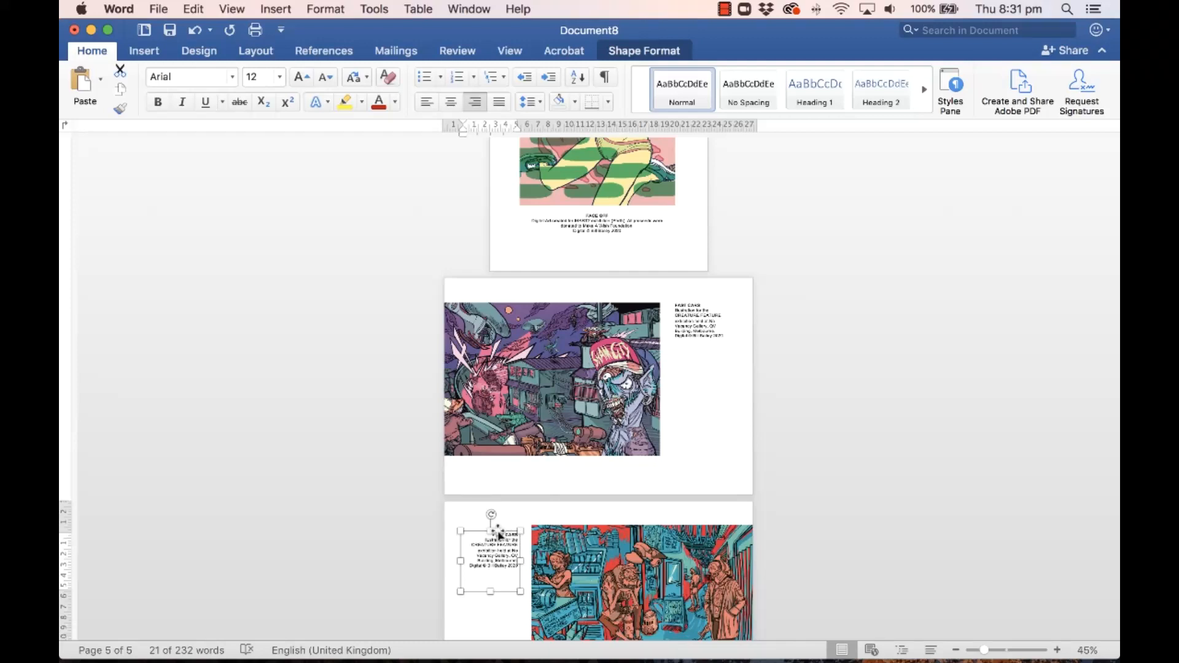
left_click_drag(503, 533, 504, 528)
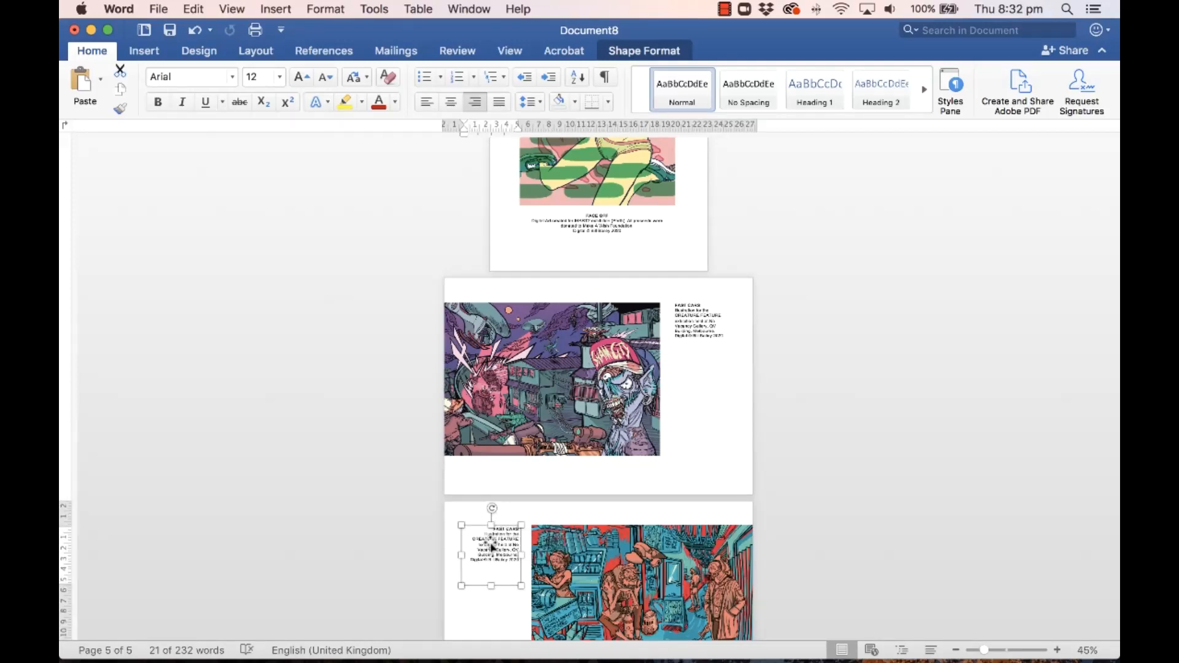
left_click(477, 9)
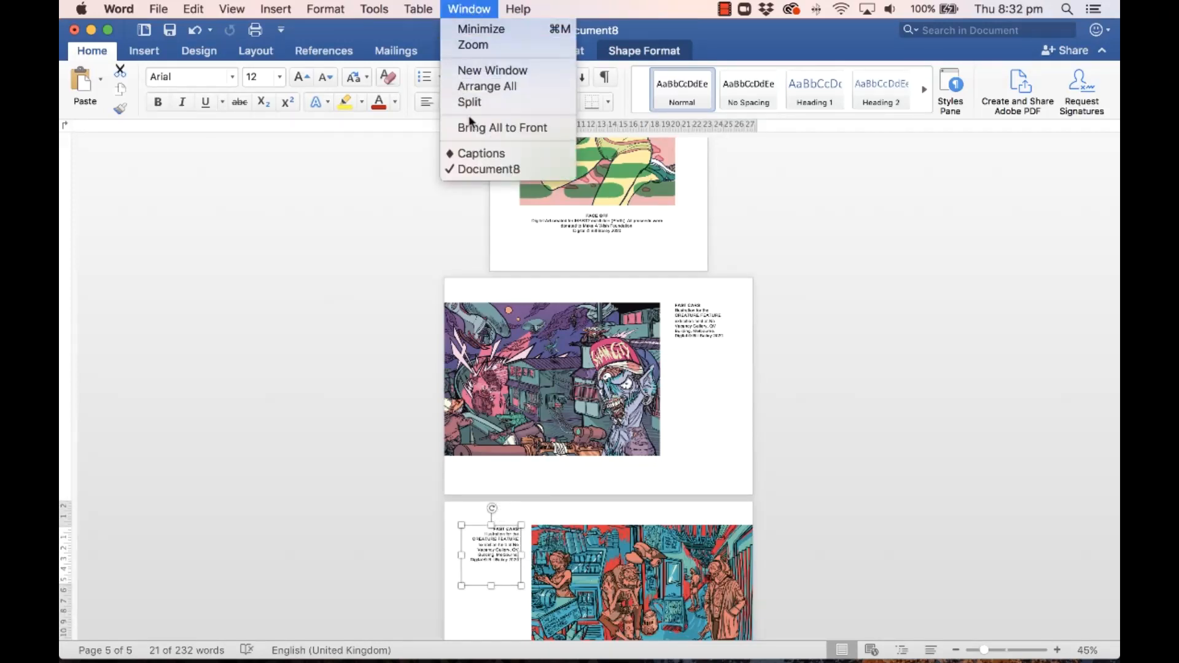
Step: Copy the OYAJI JUNK SHOP caption text from the Captions document and minimize it
left_click(473, 152)
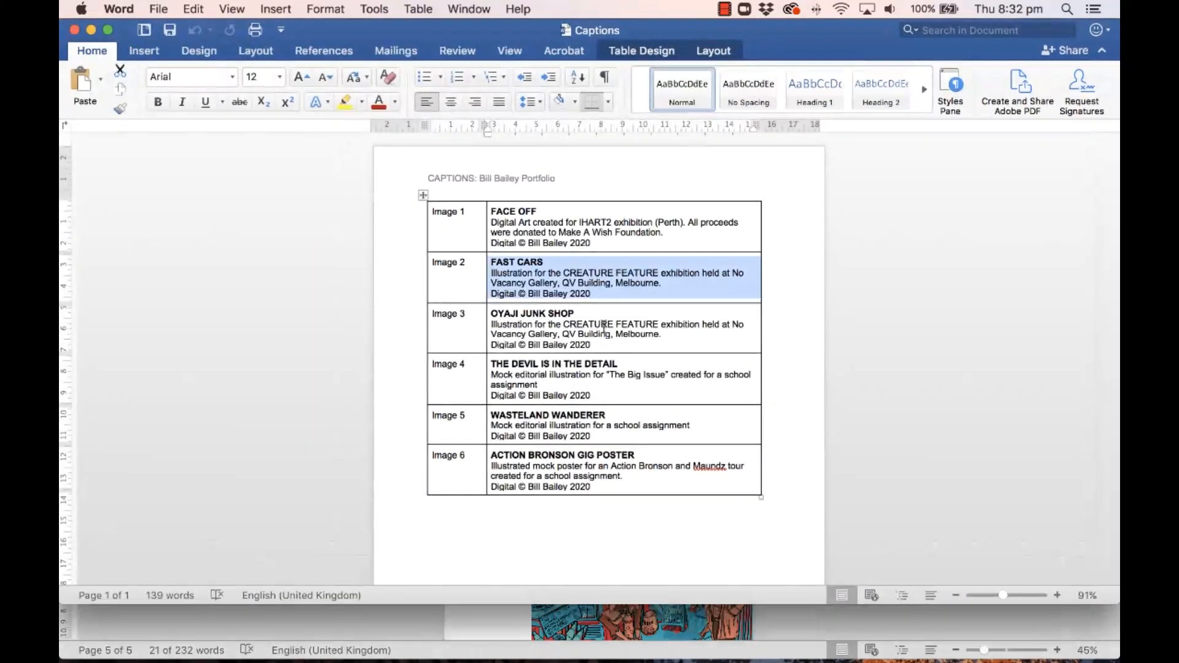
left_click_drag(599, 342, 498, 315)
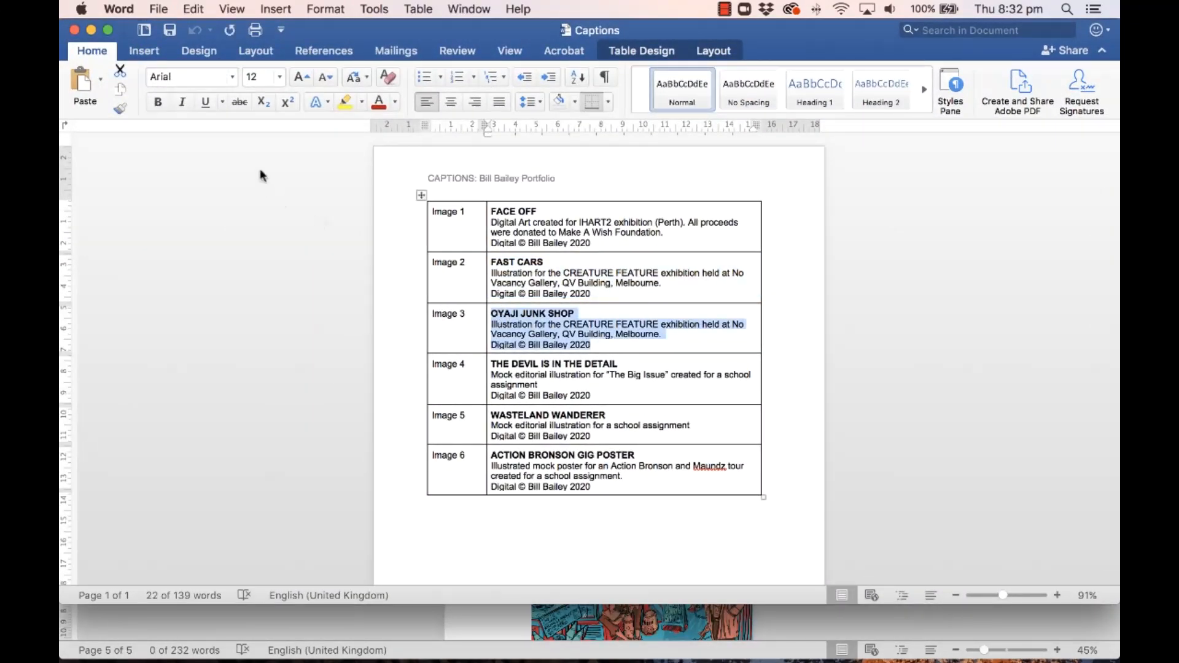
left_click(91, 29)
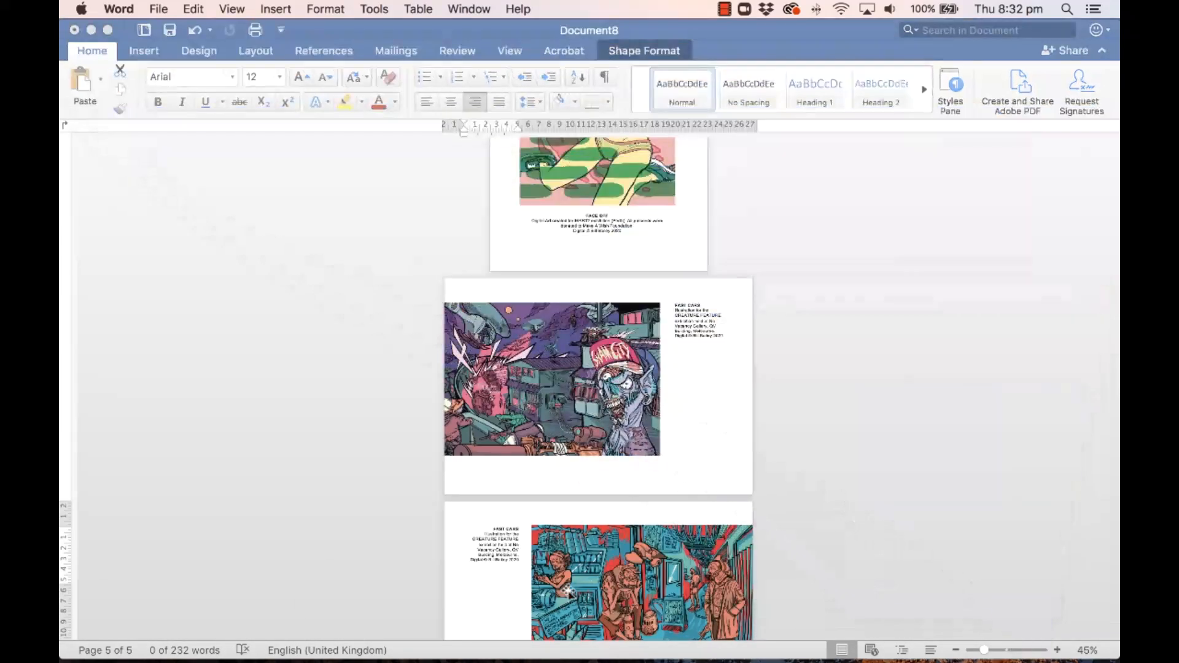
Step: Replace the page-5 caption text with OYAJI JUNK SHOP and right-align it
triple_click(502, 550)
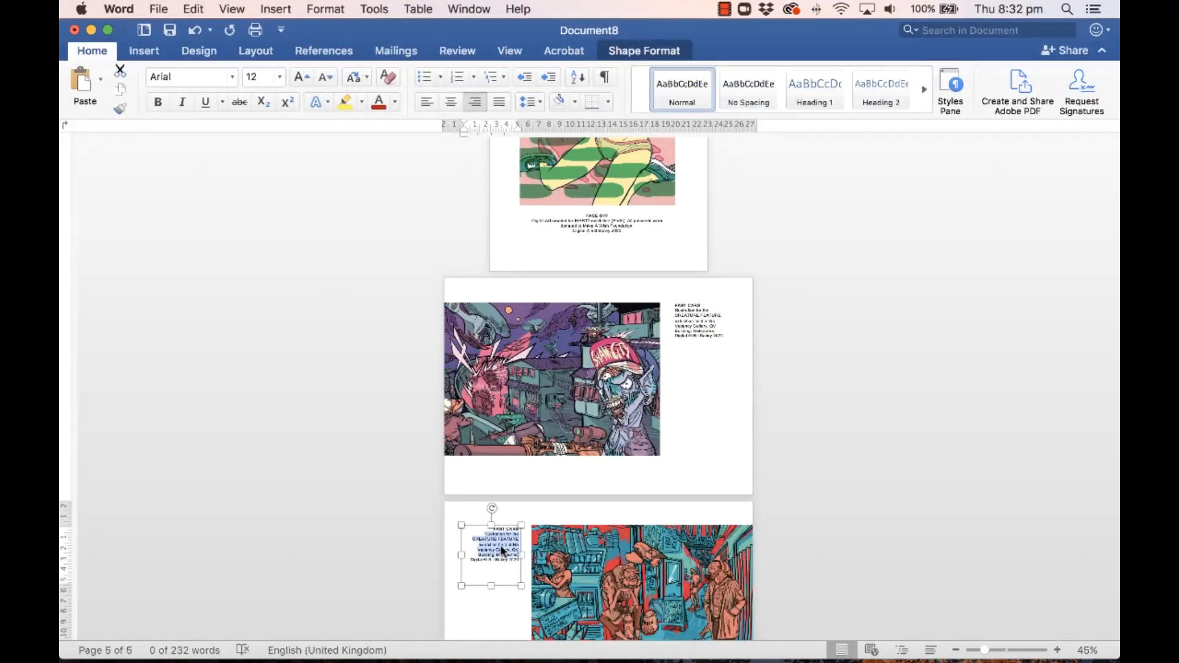
key("super+a")
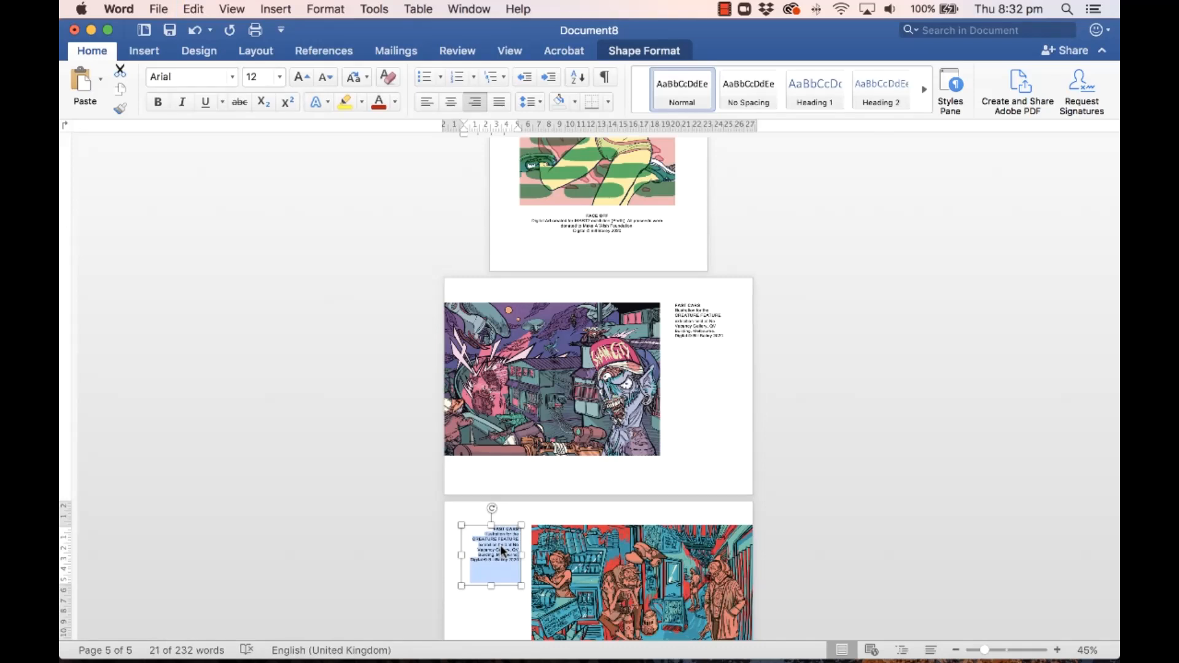
key("super+v")
key("super+a")
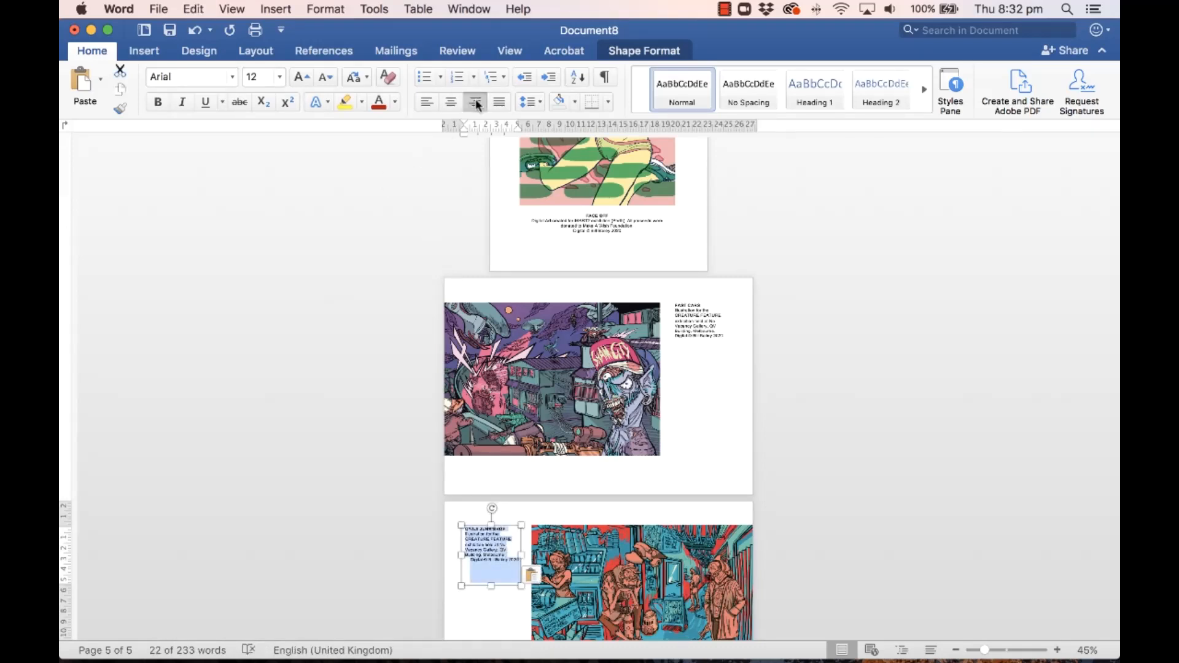
left_click(477, 102)
left_click(509, 528)
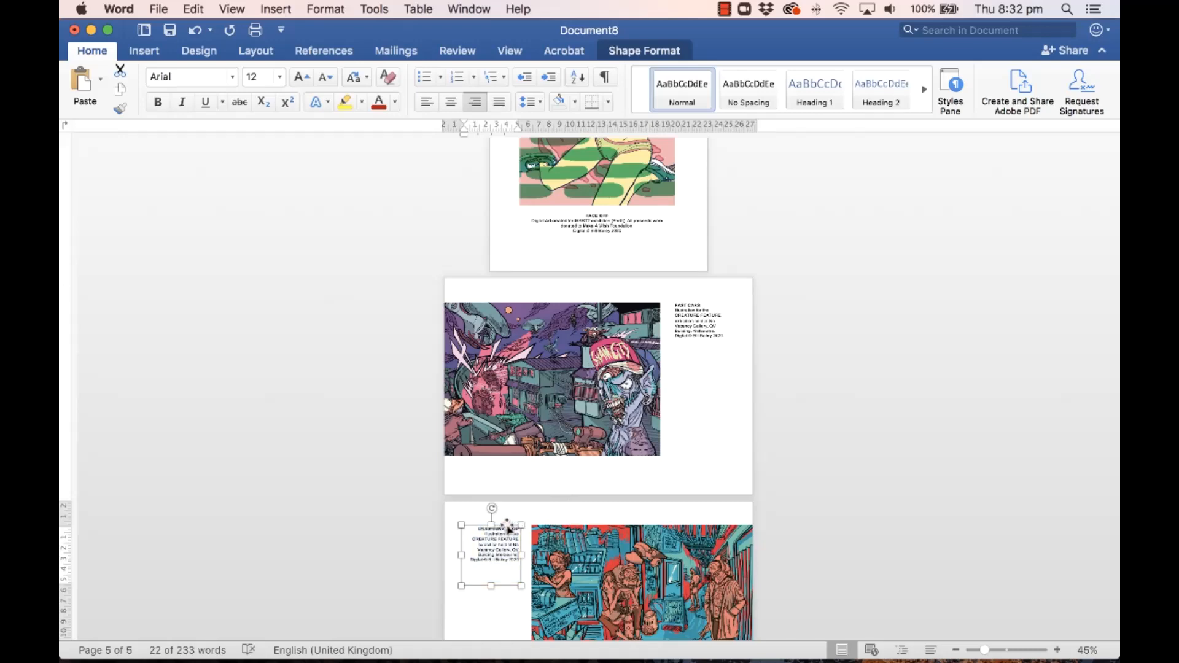
scroll(770, 514, "up", 3)
scroll(770, 514, "up", 5)
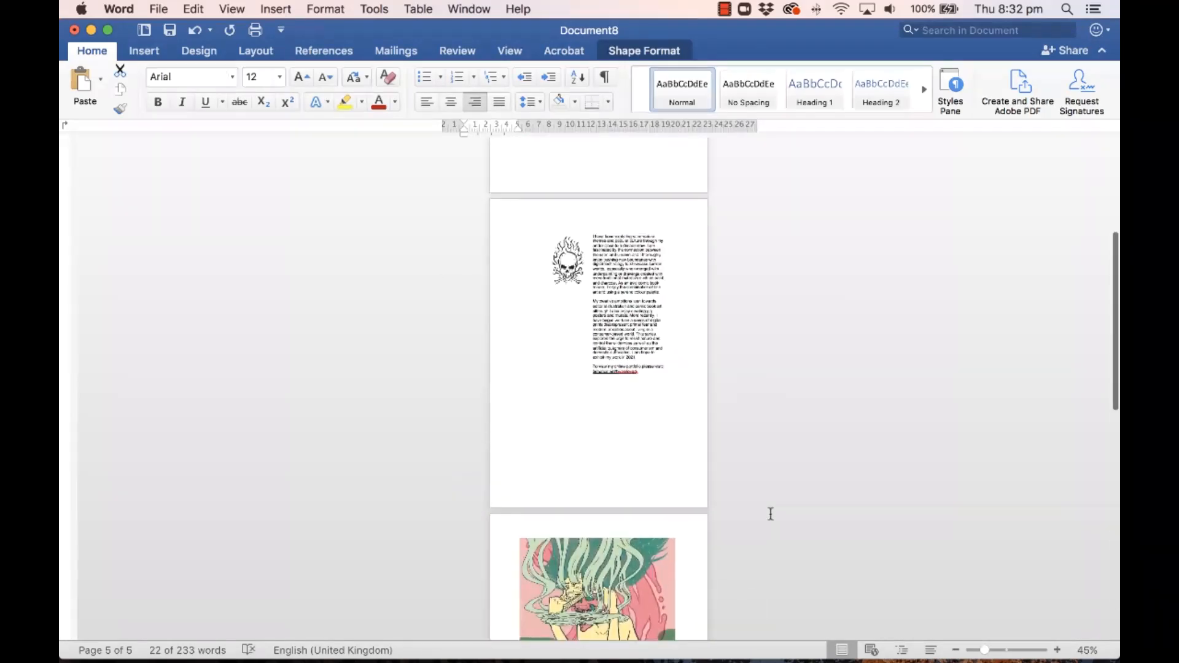
scroll(770, 514, "down", 5)
scroll(770, 514, "up", 10)
scroll(770, 514, "down", 15)
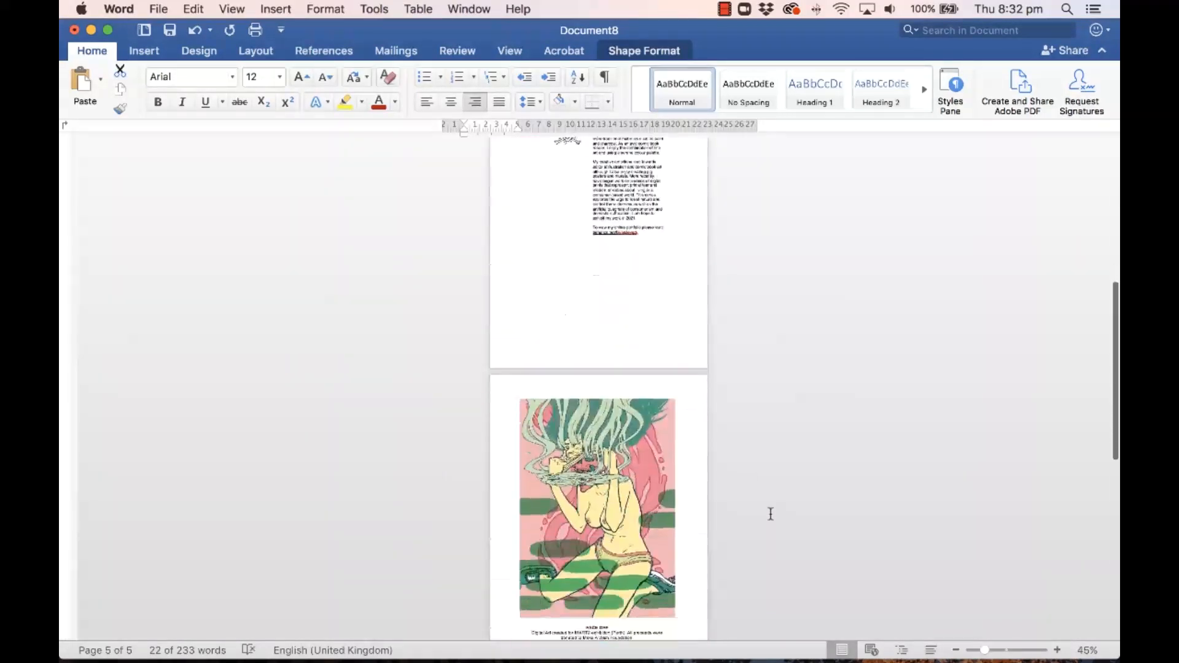
scroll(771, 514, "up", 15)
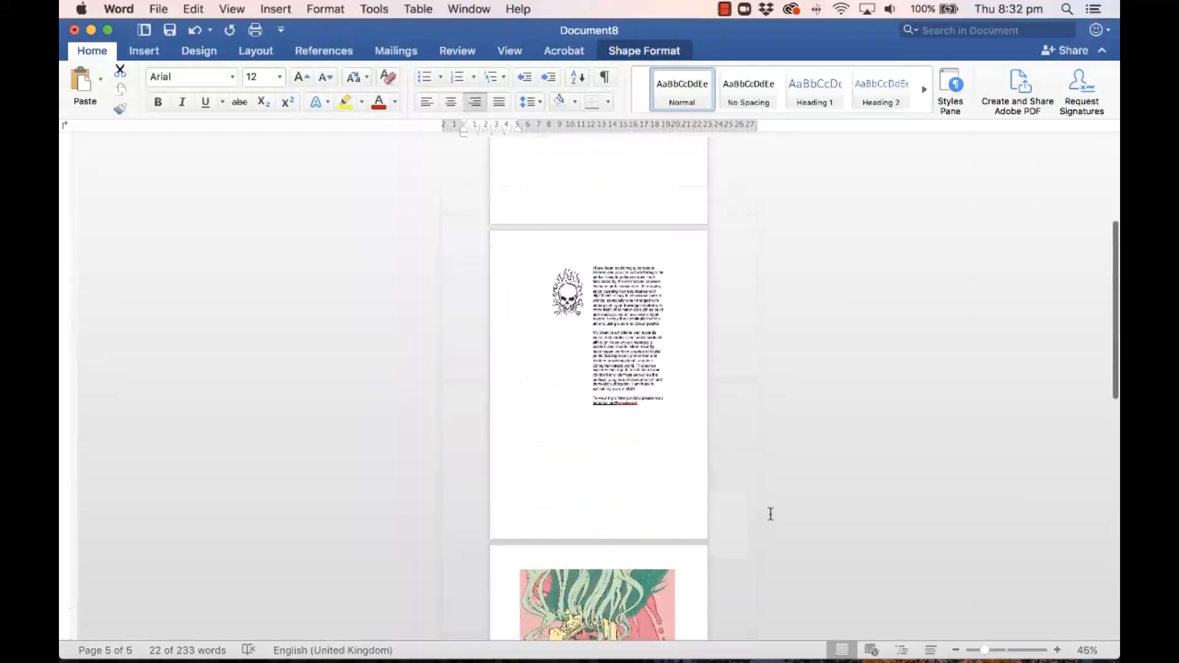
scroll(770, 514, "down", 15)
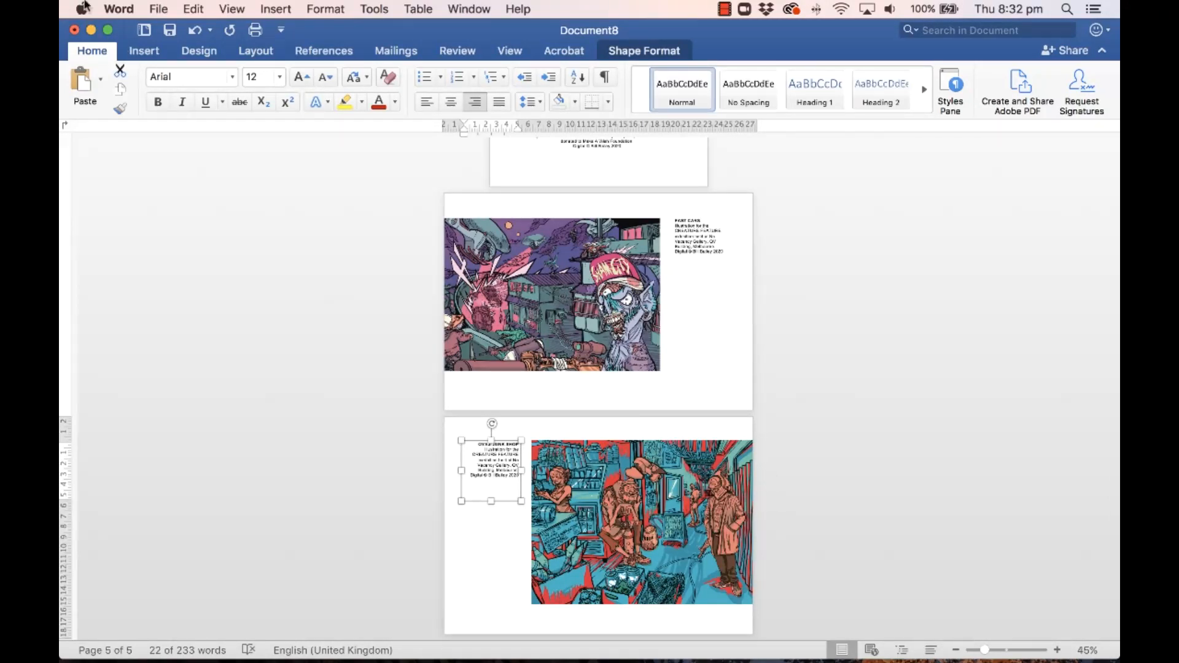
Step: Save the portfolio as a Word .docx named with the artist's name plus 'Portfolio'
left_click(158, 9)
left_click(181, 134)
type("Bill Bail")
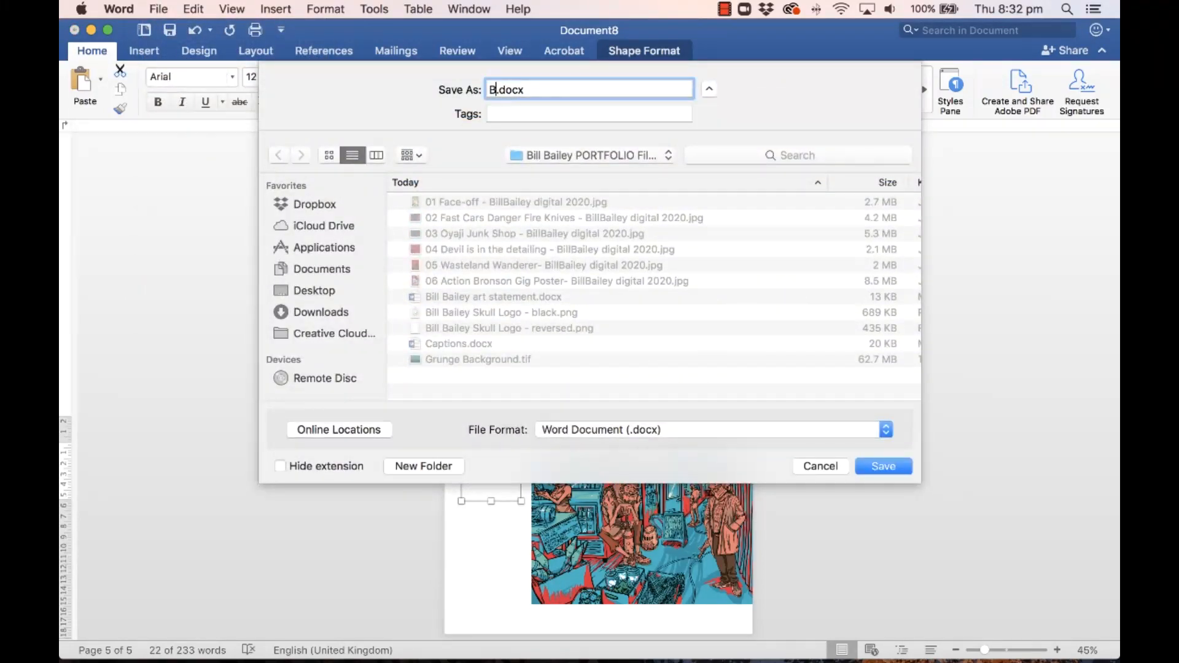
type("ey Portfolio")
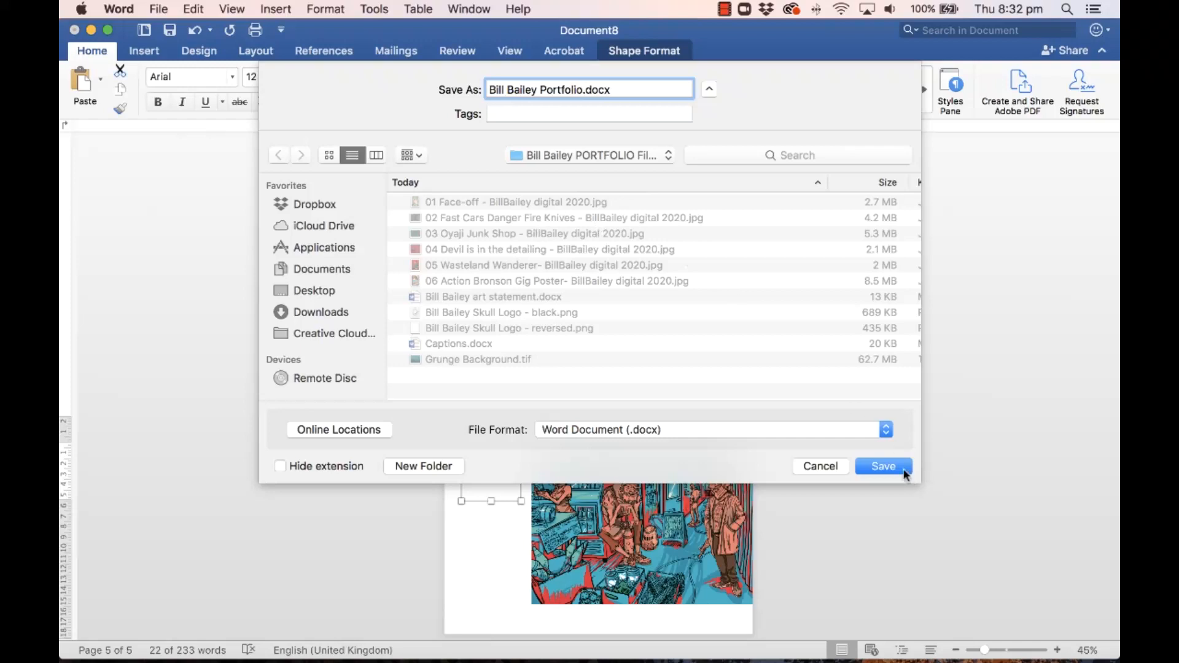
left_click(884, 467)
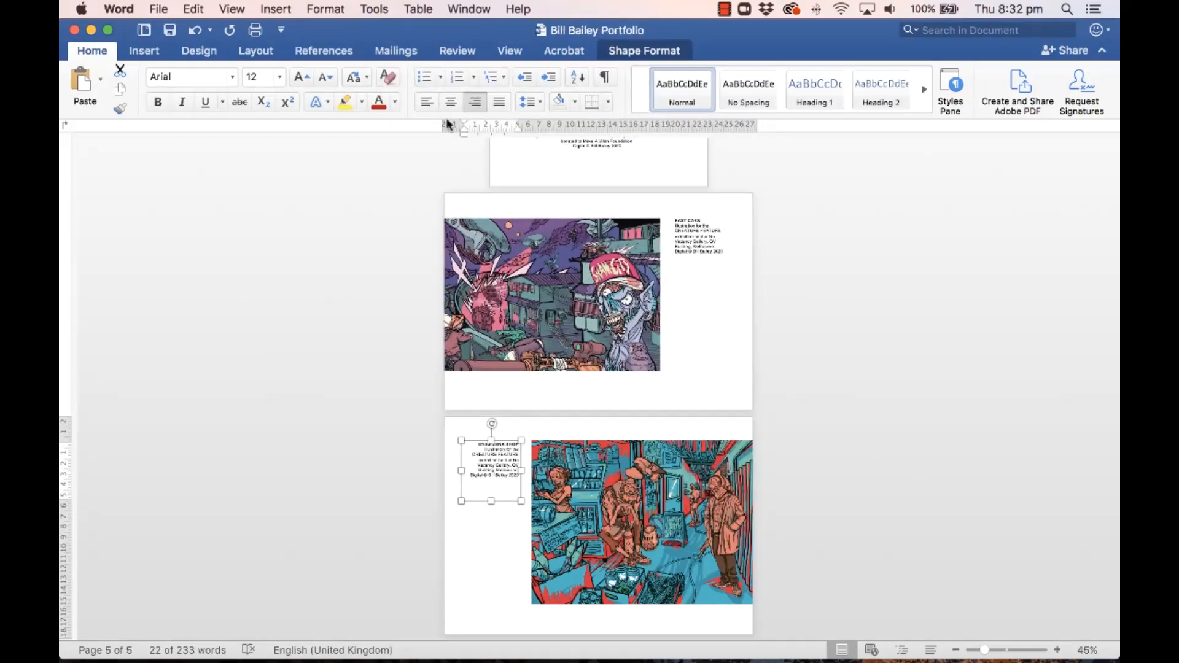
Step: Export the portfolio as a PDF for electronic distribution, then minimize Word
left_click(161, 9)
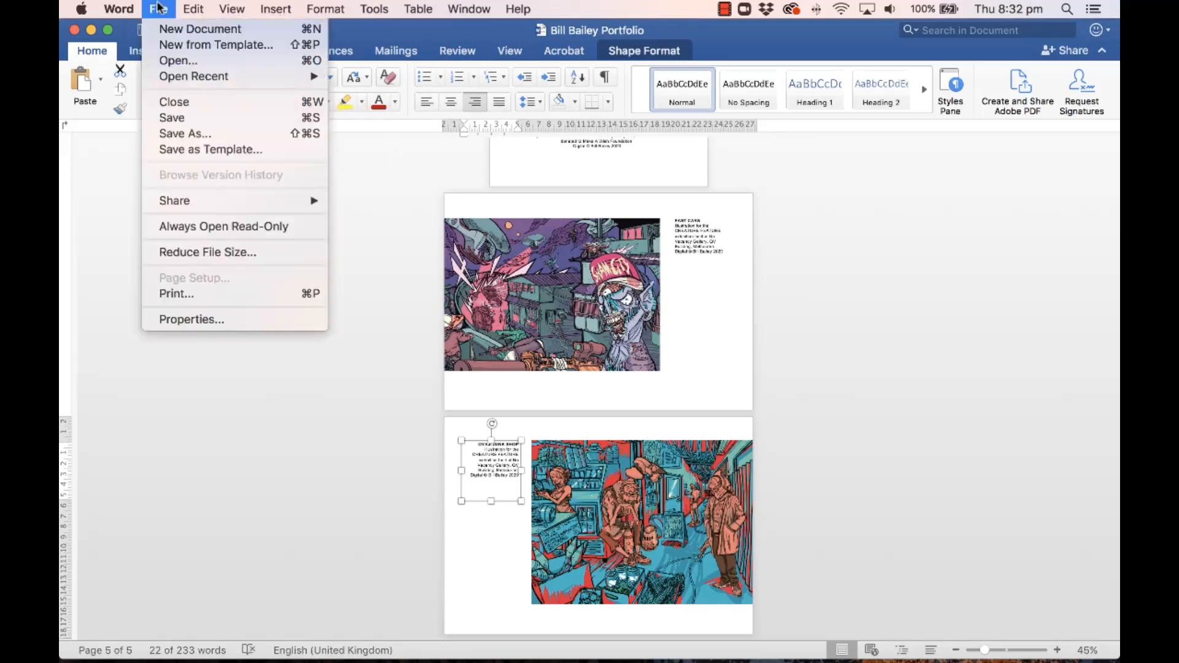
left_click(172, 134)
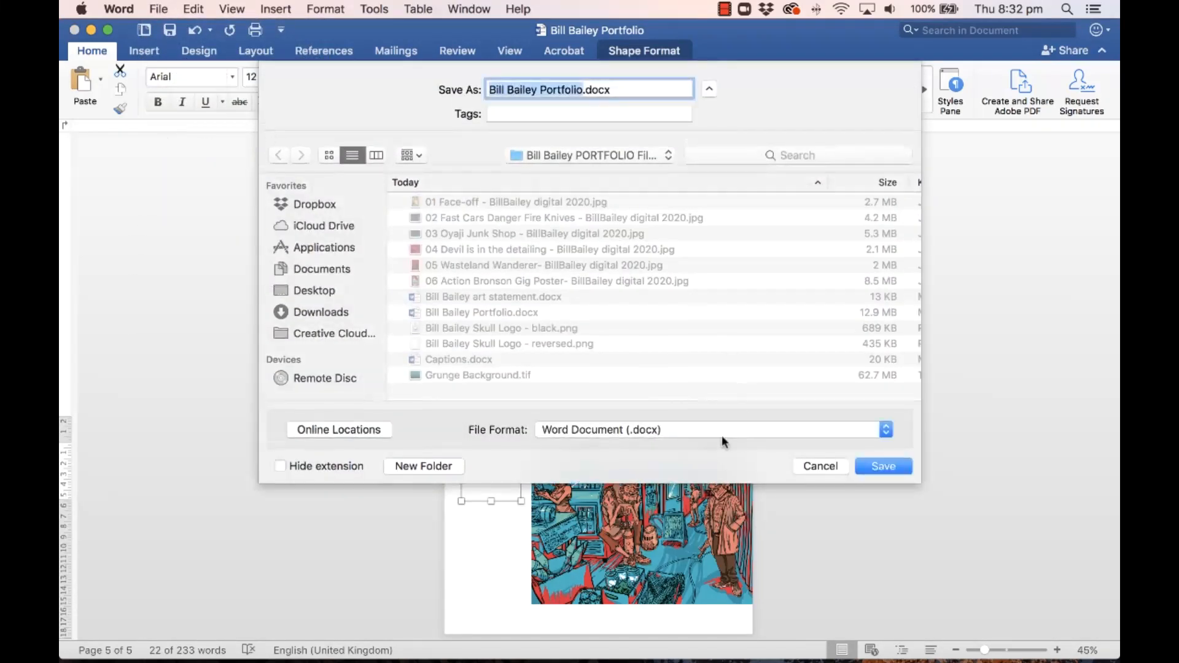
left_click(621, 430)
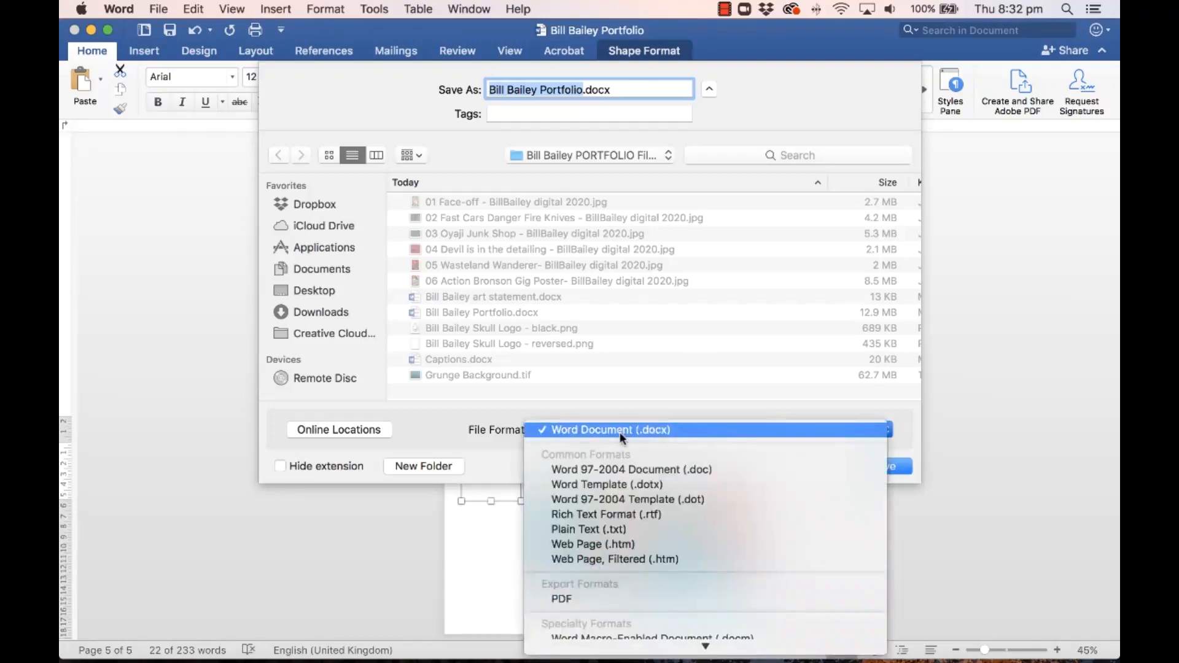
left_click(612, 601)
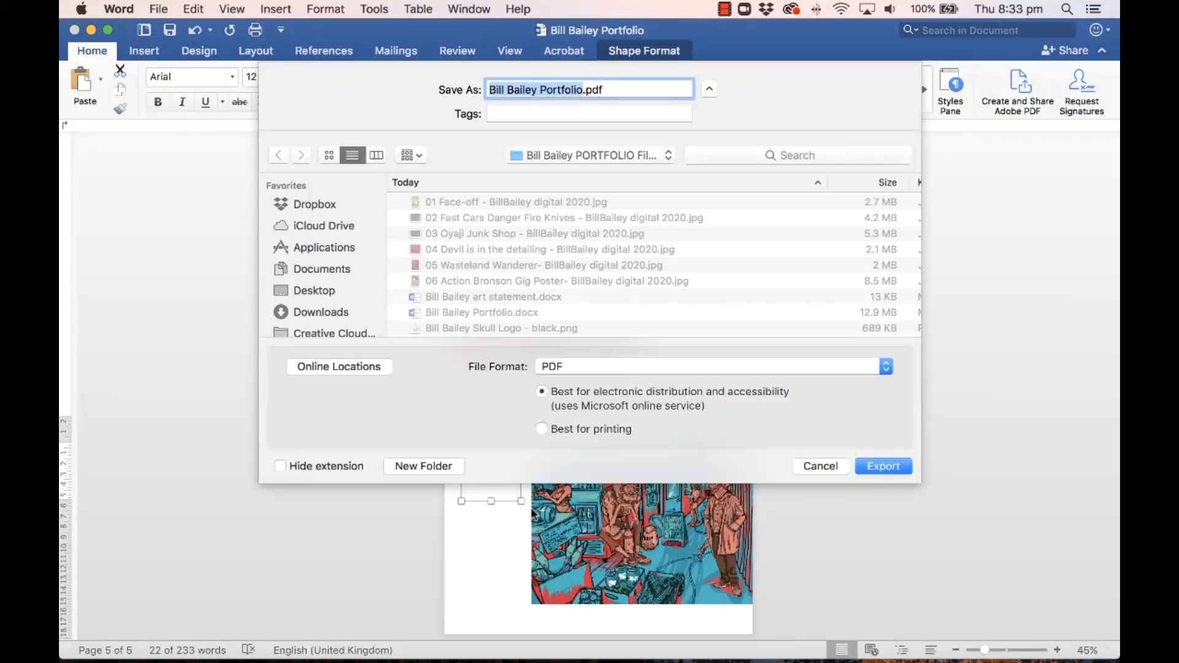
left_click(565, 428)
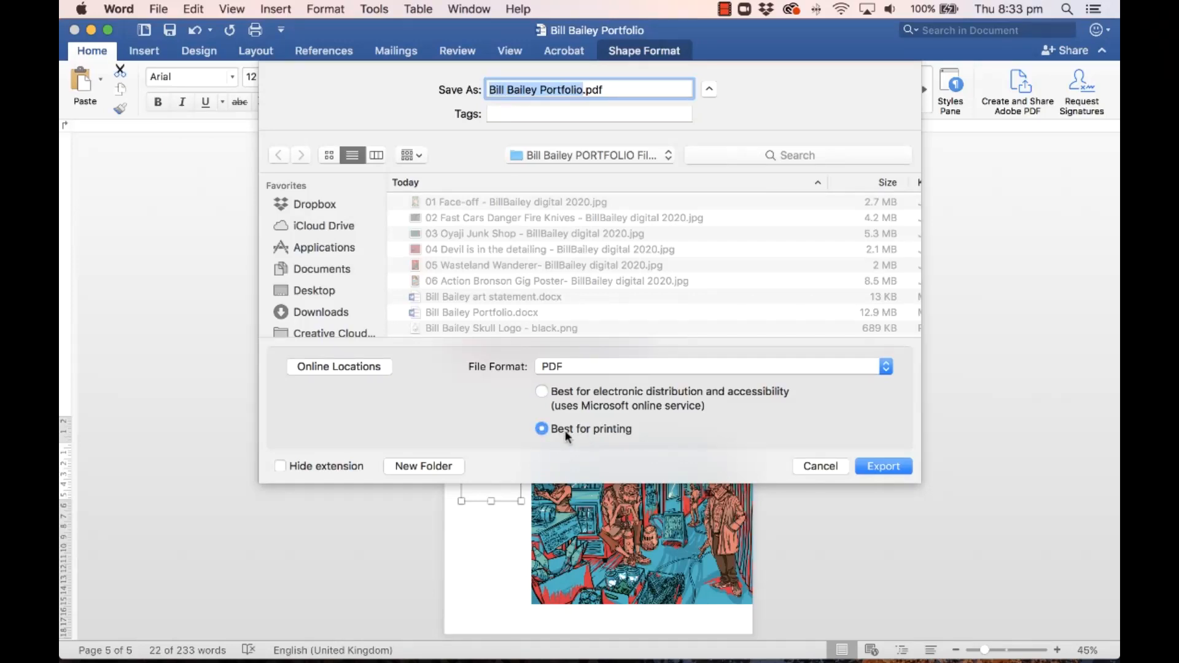
left_click(543, 392)
left_click(895, 466)
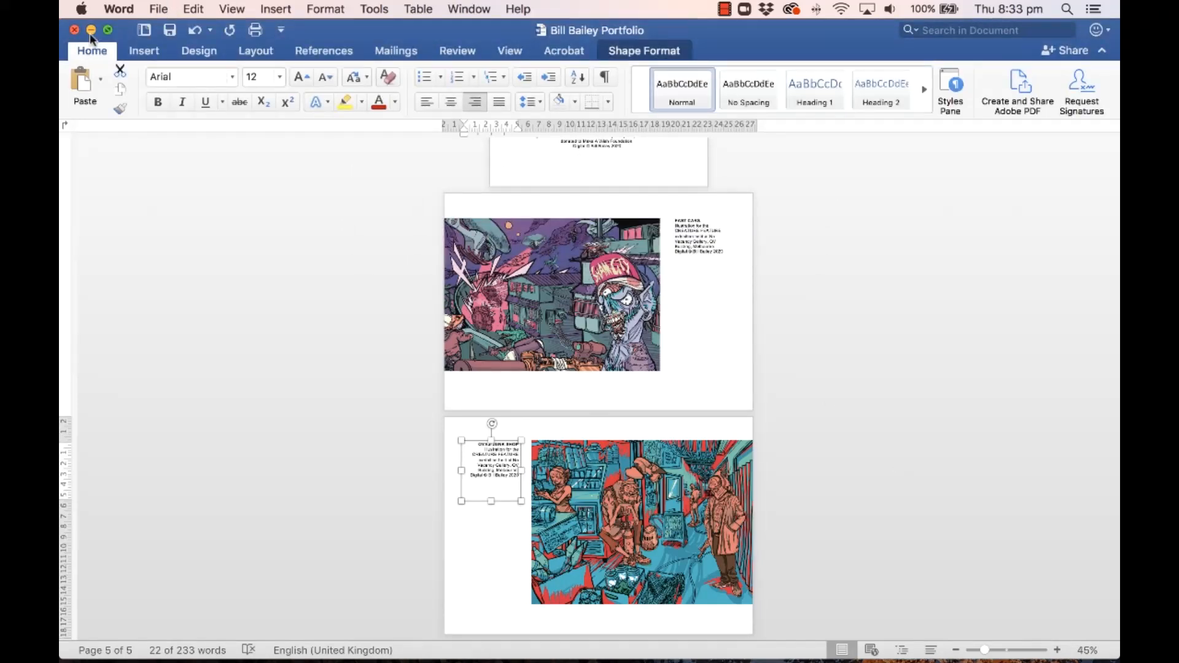
left_click(89, 28)
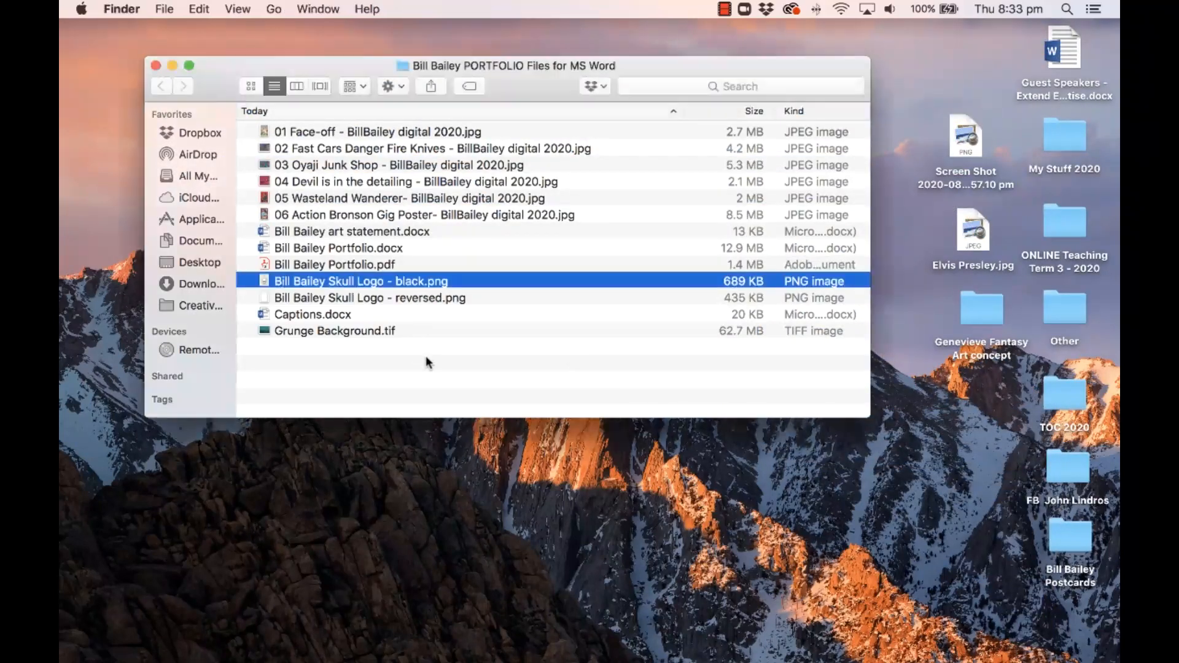
Step: Select the exported portfolio PDF in Finder and open it in Quick Look
left_click(433, 247)
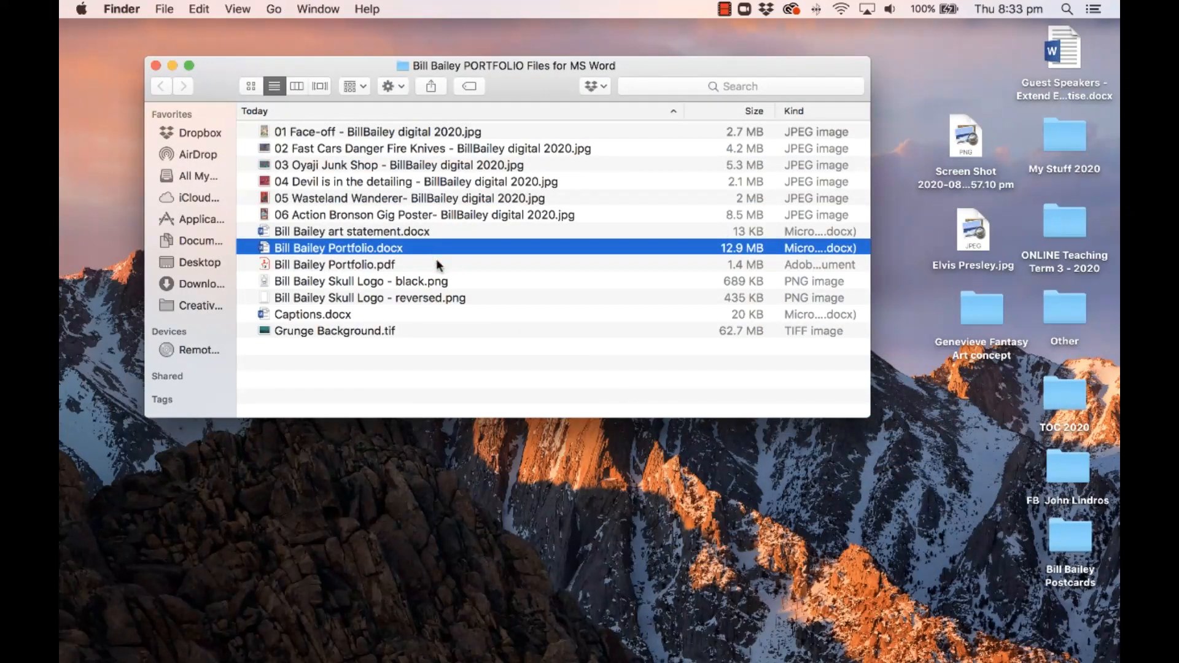
left_click(403, 265)
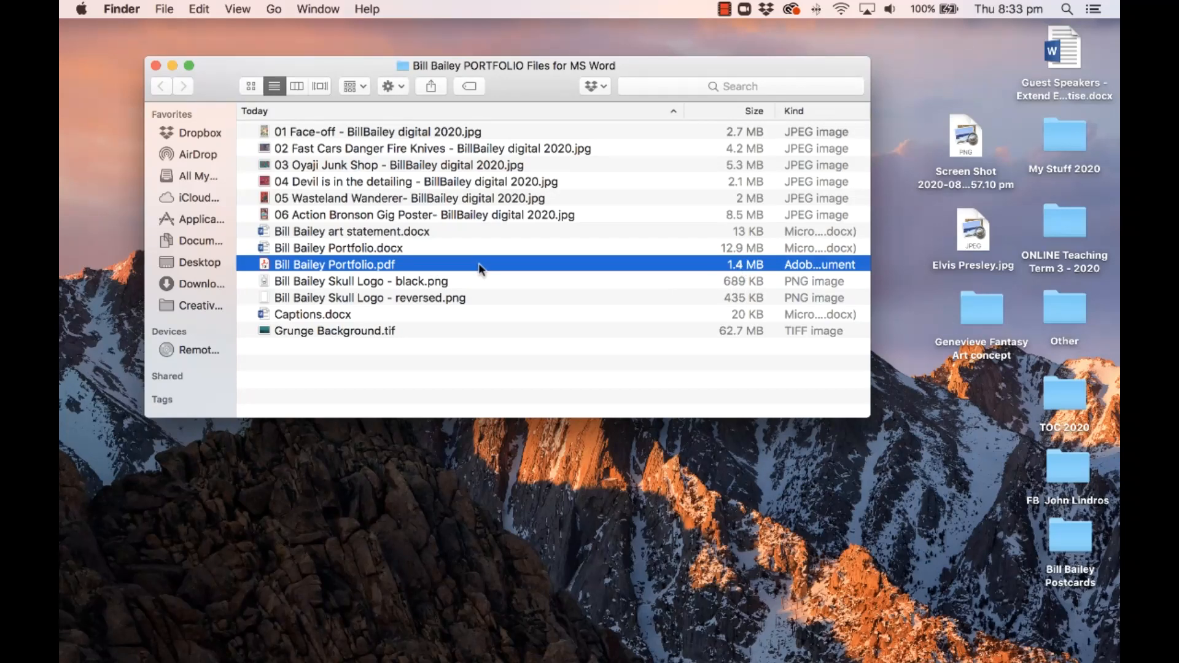
key("space")
Step: Scroll through the PDF preview pages and widen the Quick Look window to enlarge them
scroll(517, 309, "down", 5)
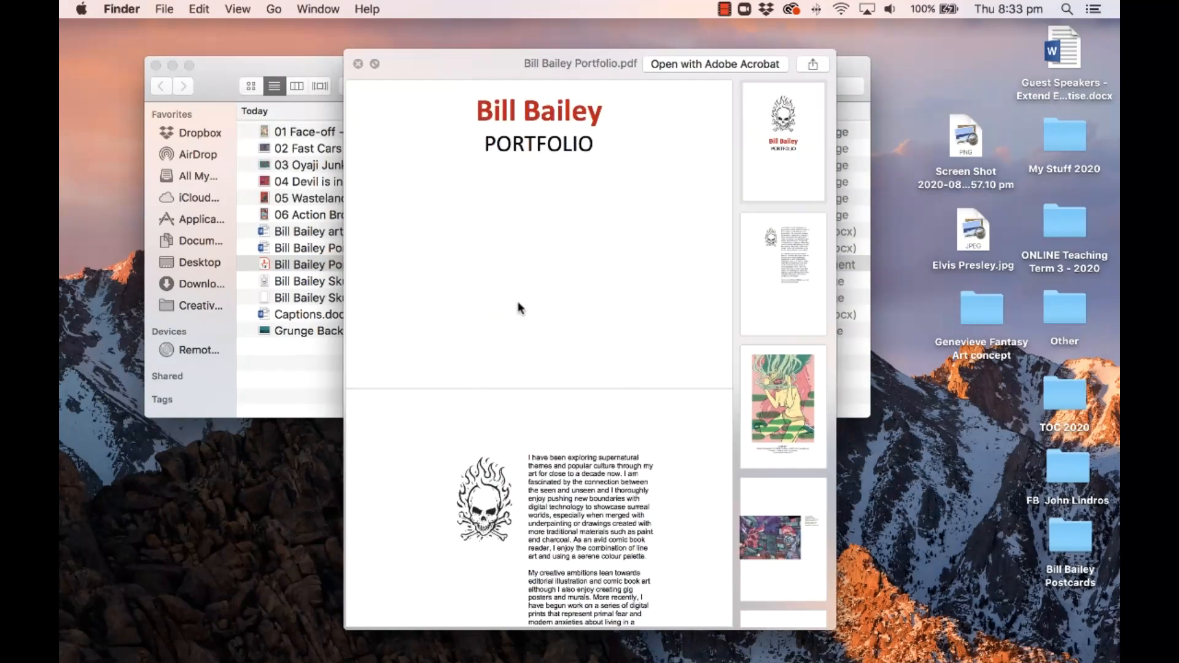
scroll(517, 309, "down", 10)
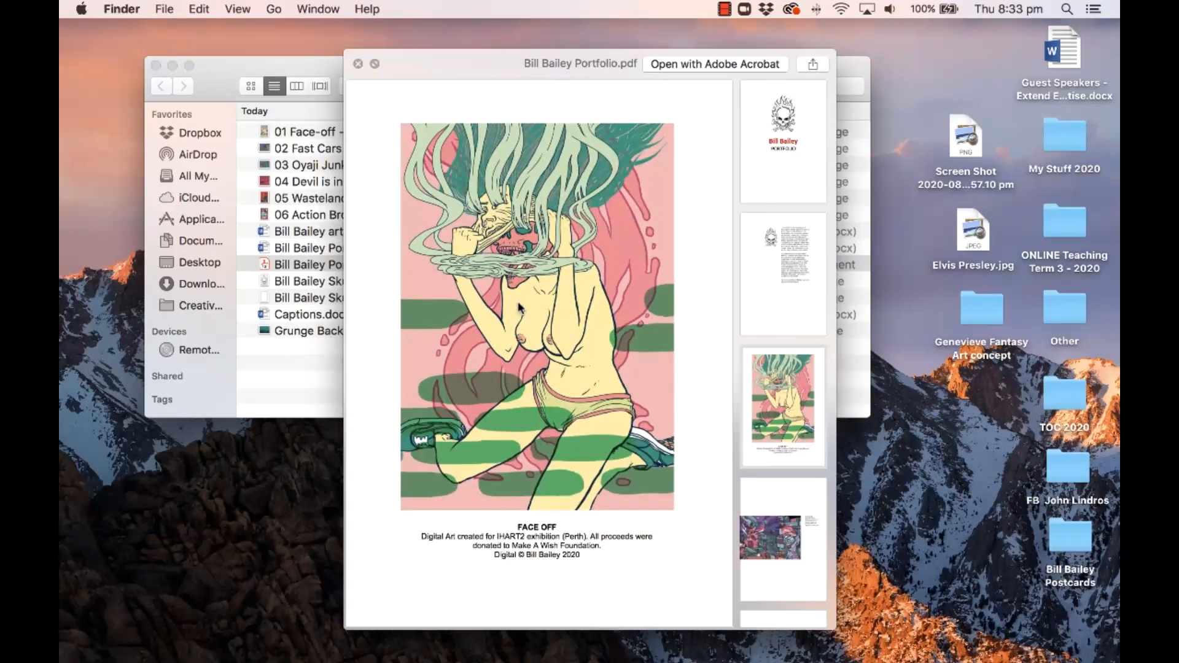
scroll(519, 308, "down", 10)
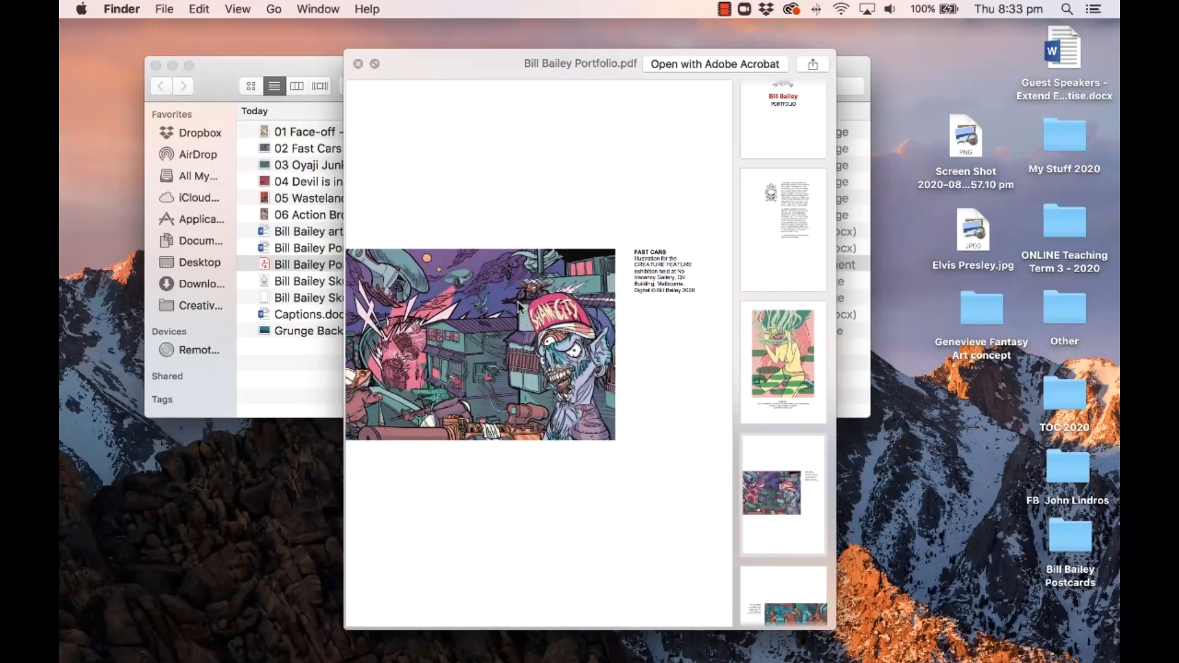
scroll(518, 307, "down", 10)
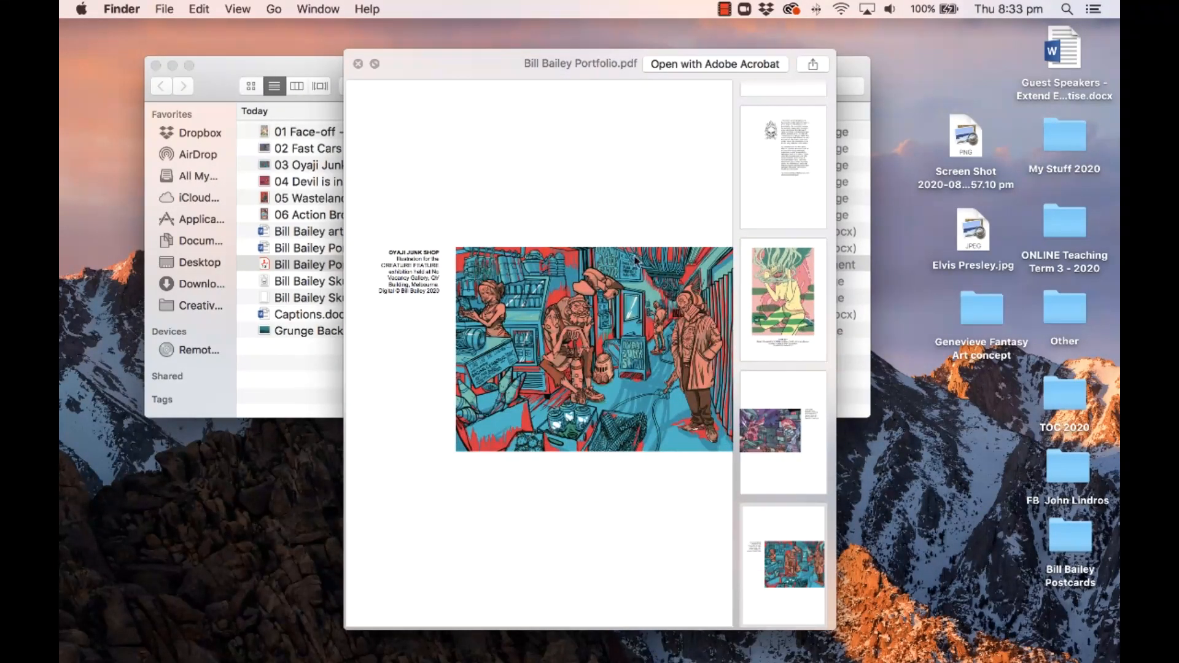
scroll(488, 307, "up", 10)
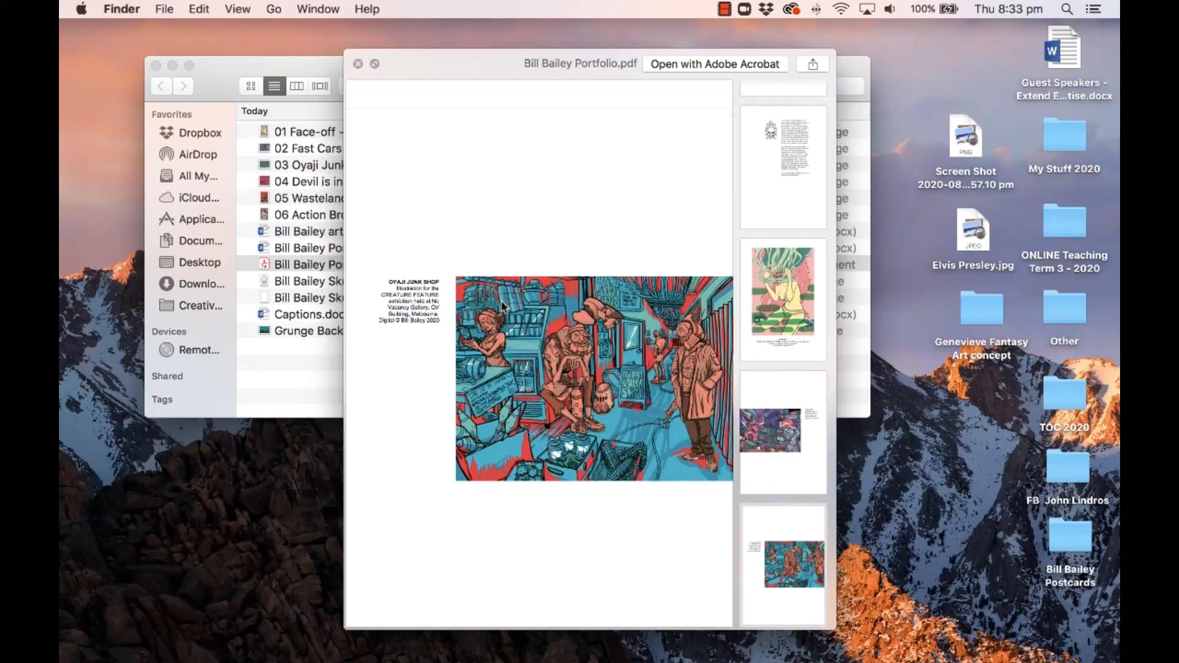
scroll(502, 305, "down", 10)
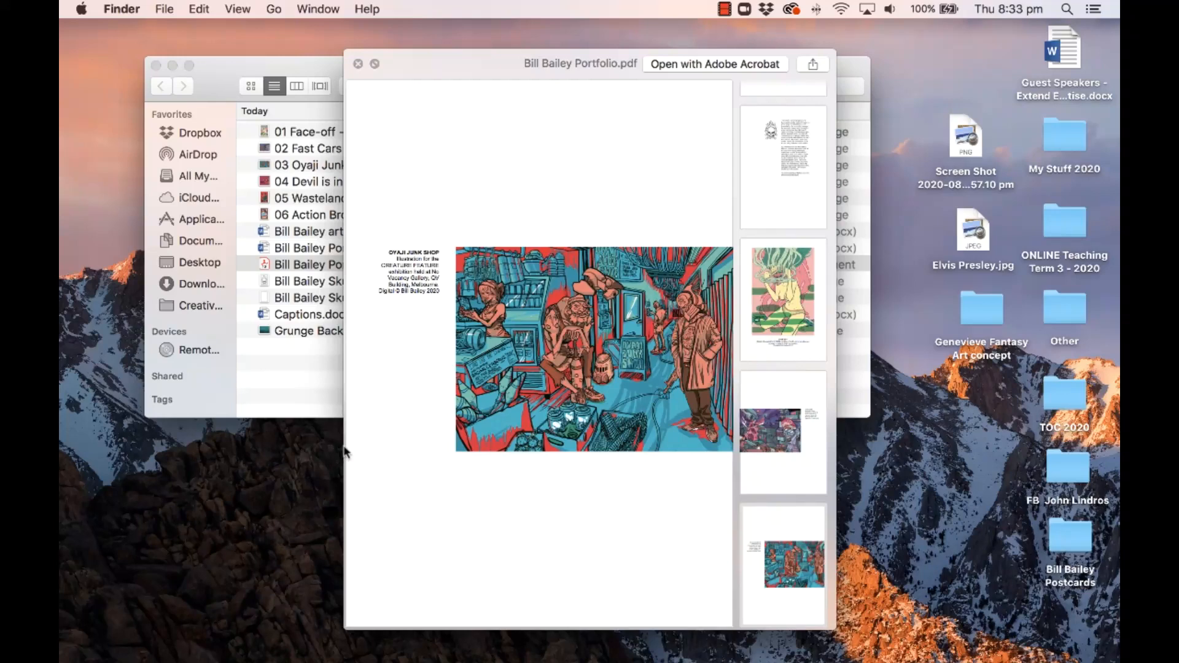
left_click_drag(345, 451, 153, 442)
scroll(509, 405, "up", 15)
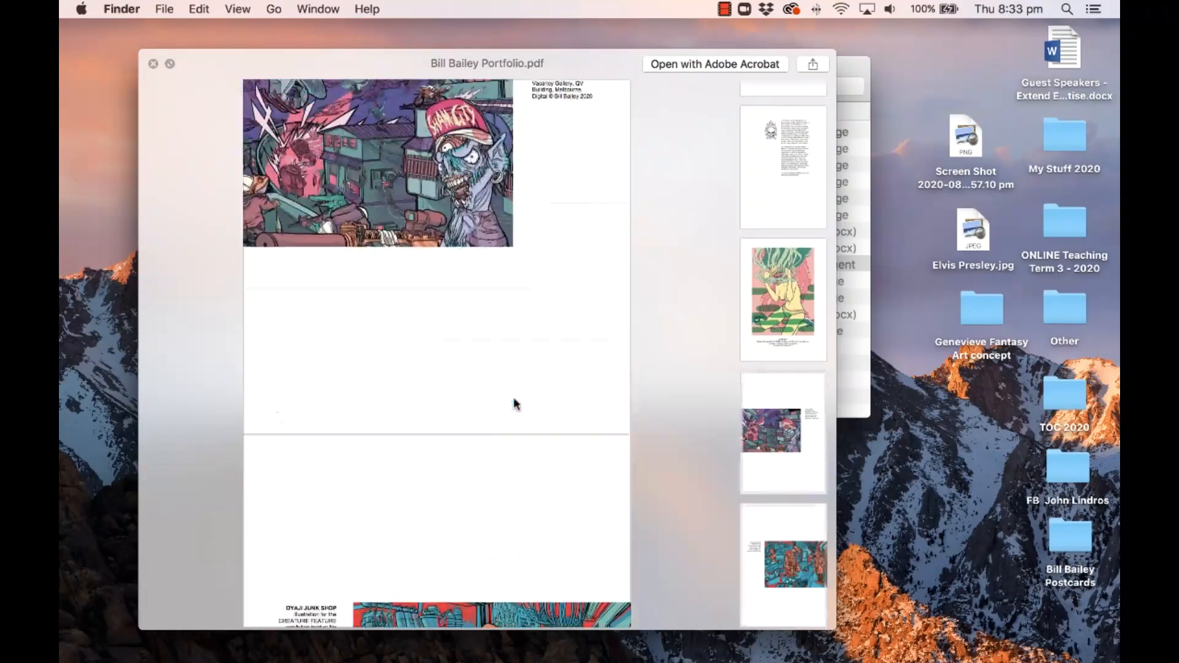
scroll(515, 402, "down", 15)
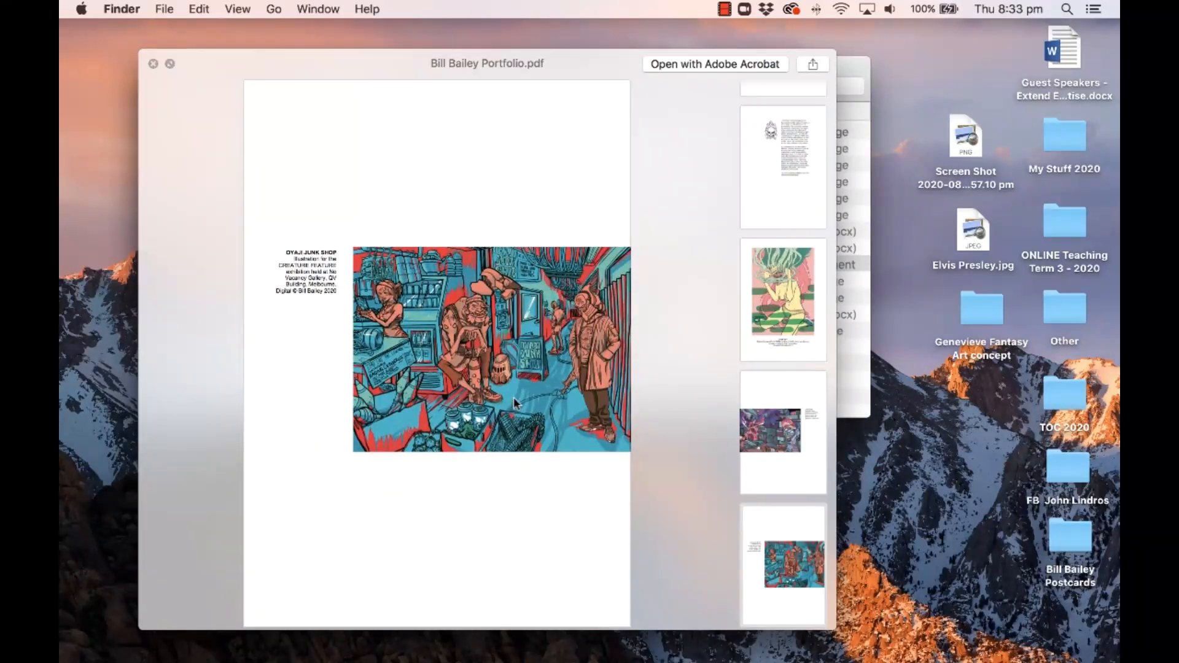
scroll(514, 400, "up", 15)
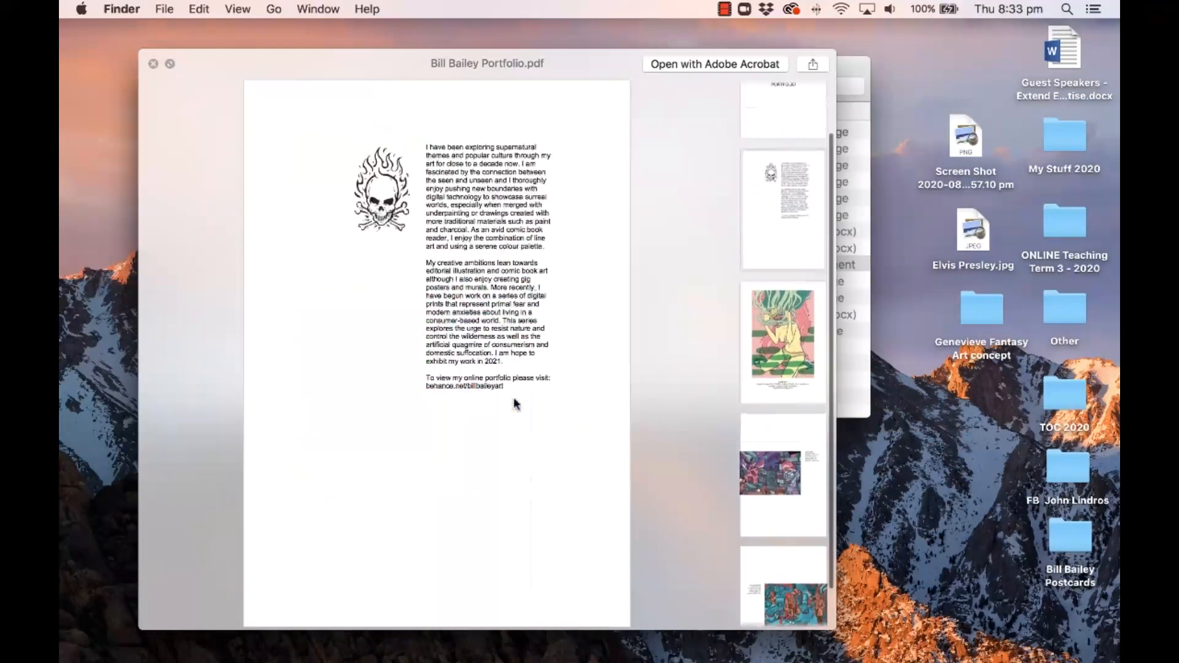
scroll(515, 403, "down", 10)
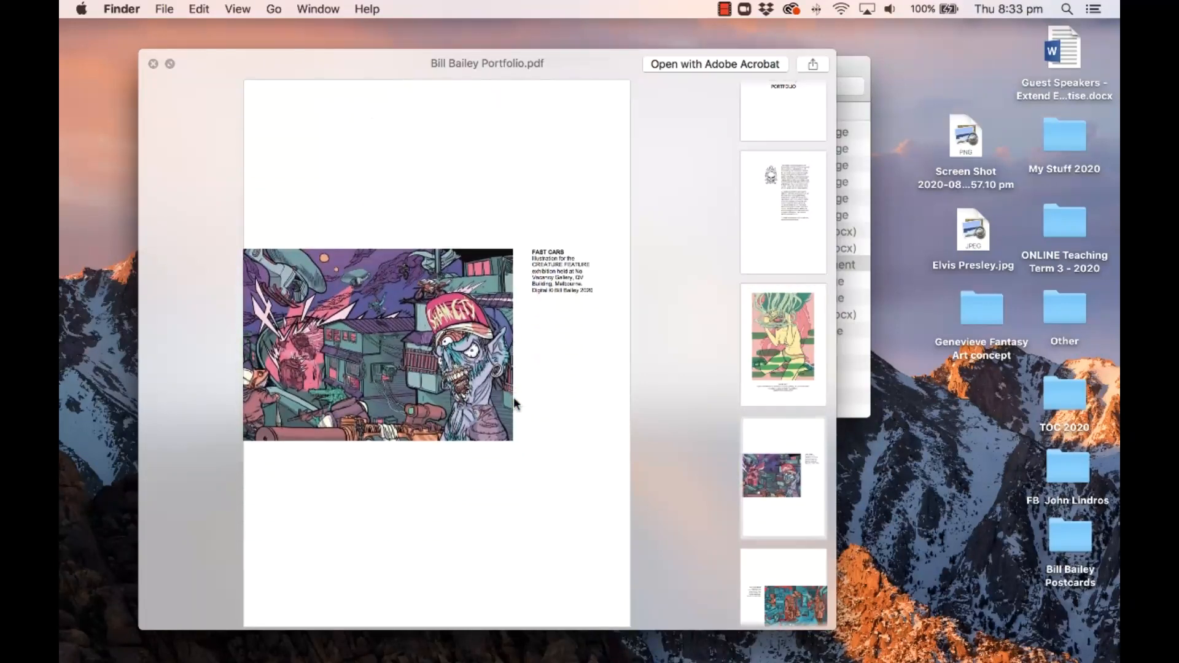